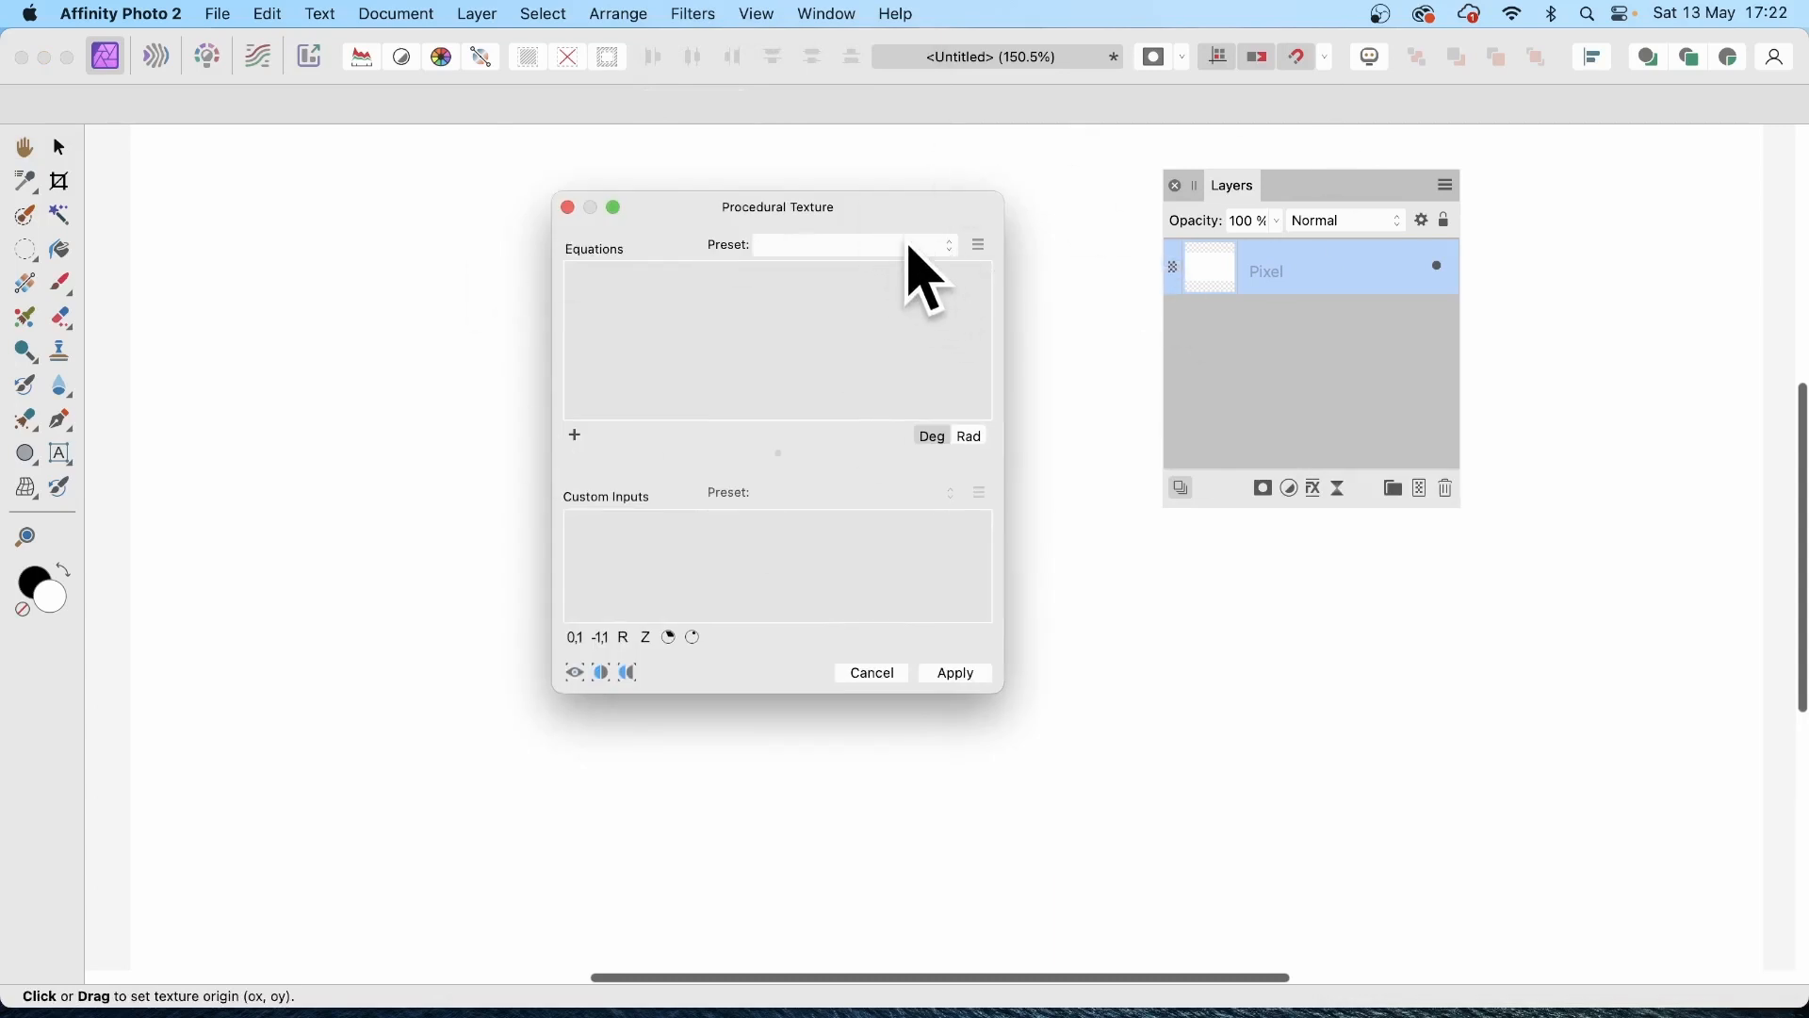
Step: Load the Chequered preset for the procedural texture and enlarge the dialog to make room for longer equations
left_click(907, 247)
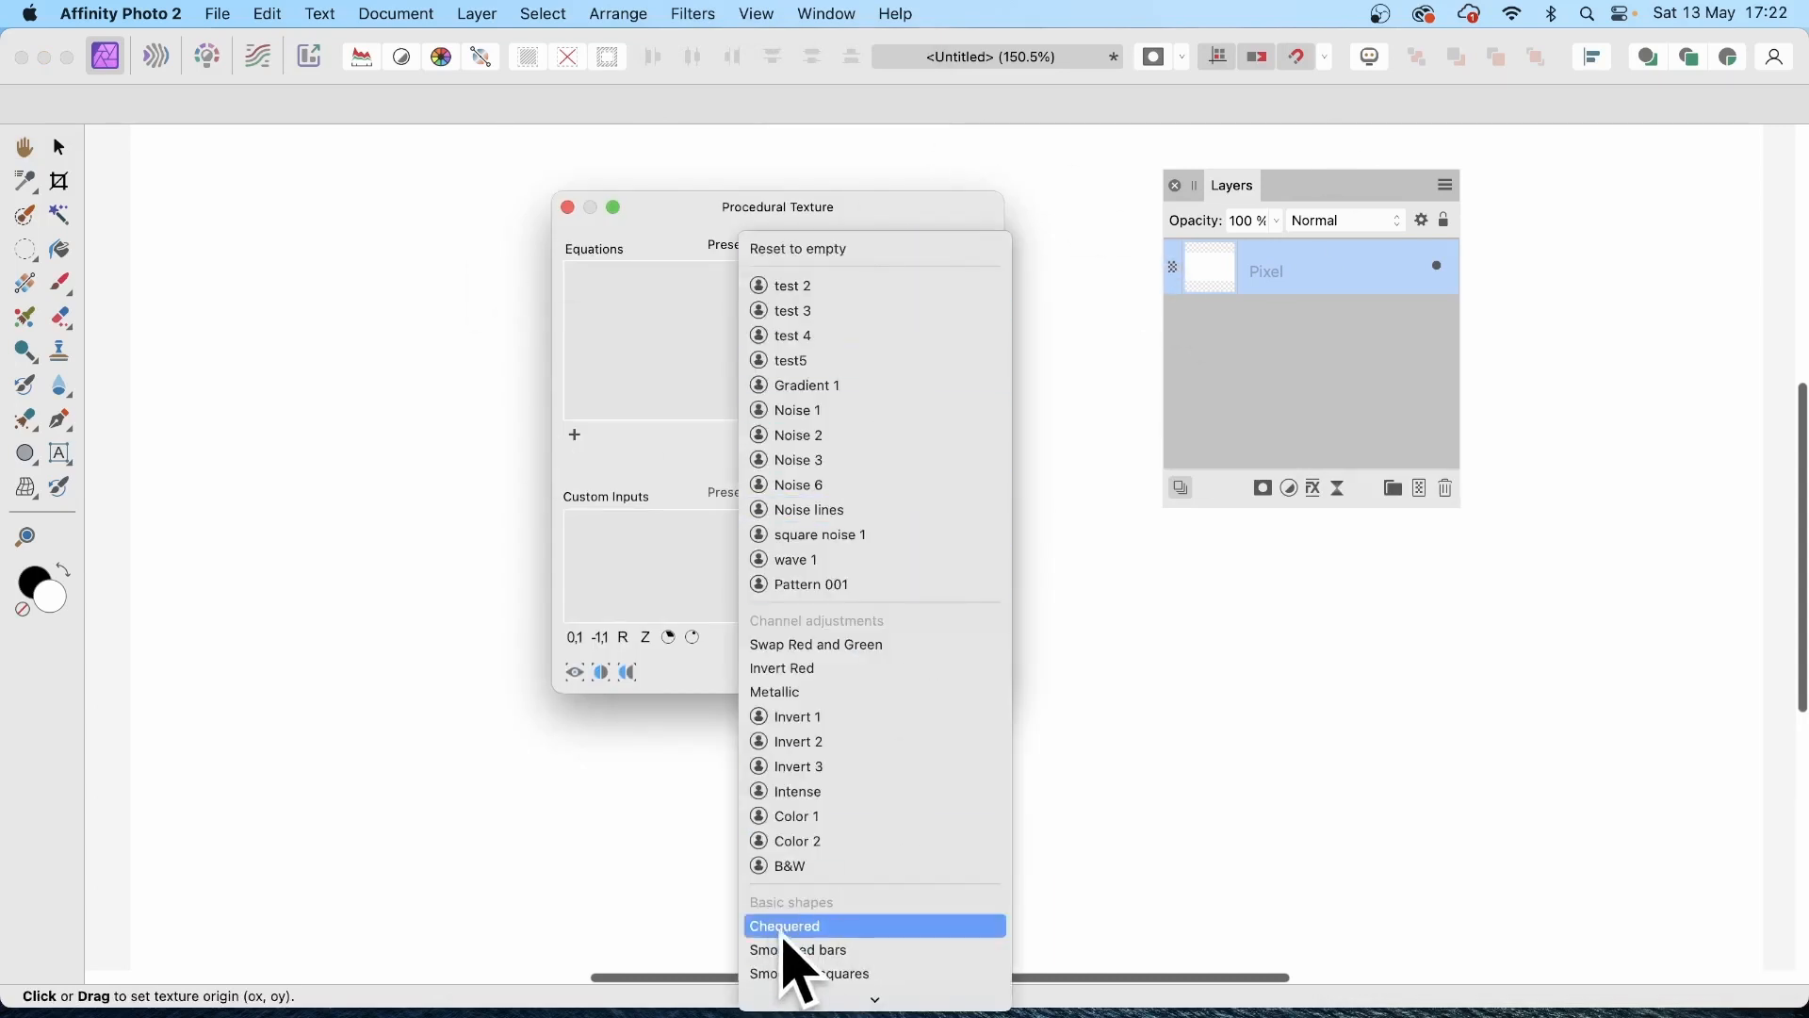
left_click(808, 927)
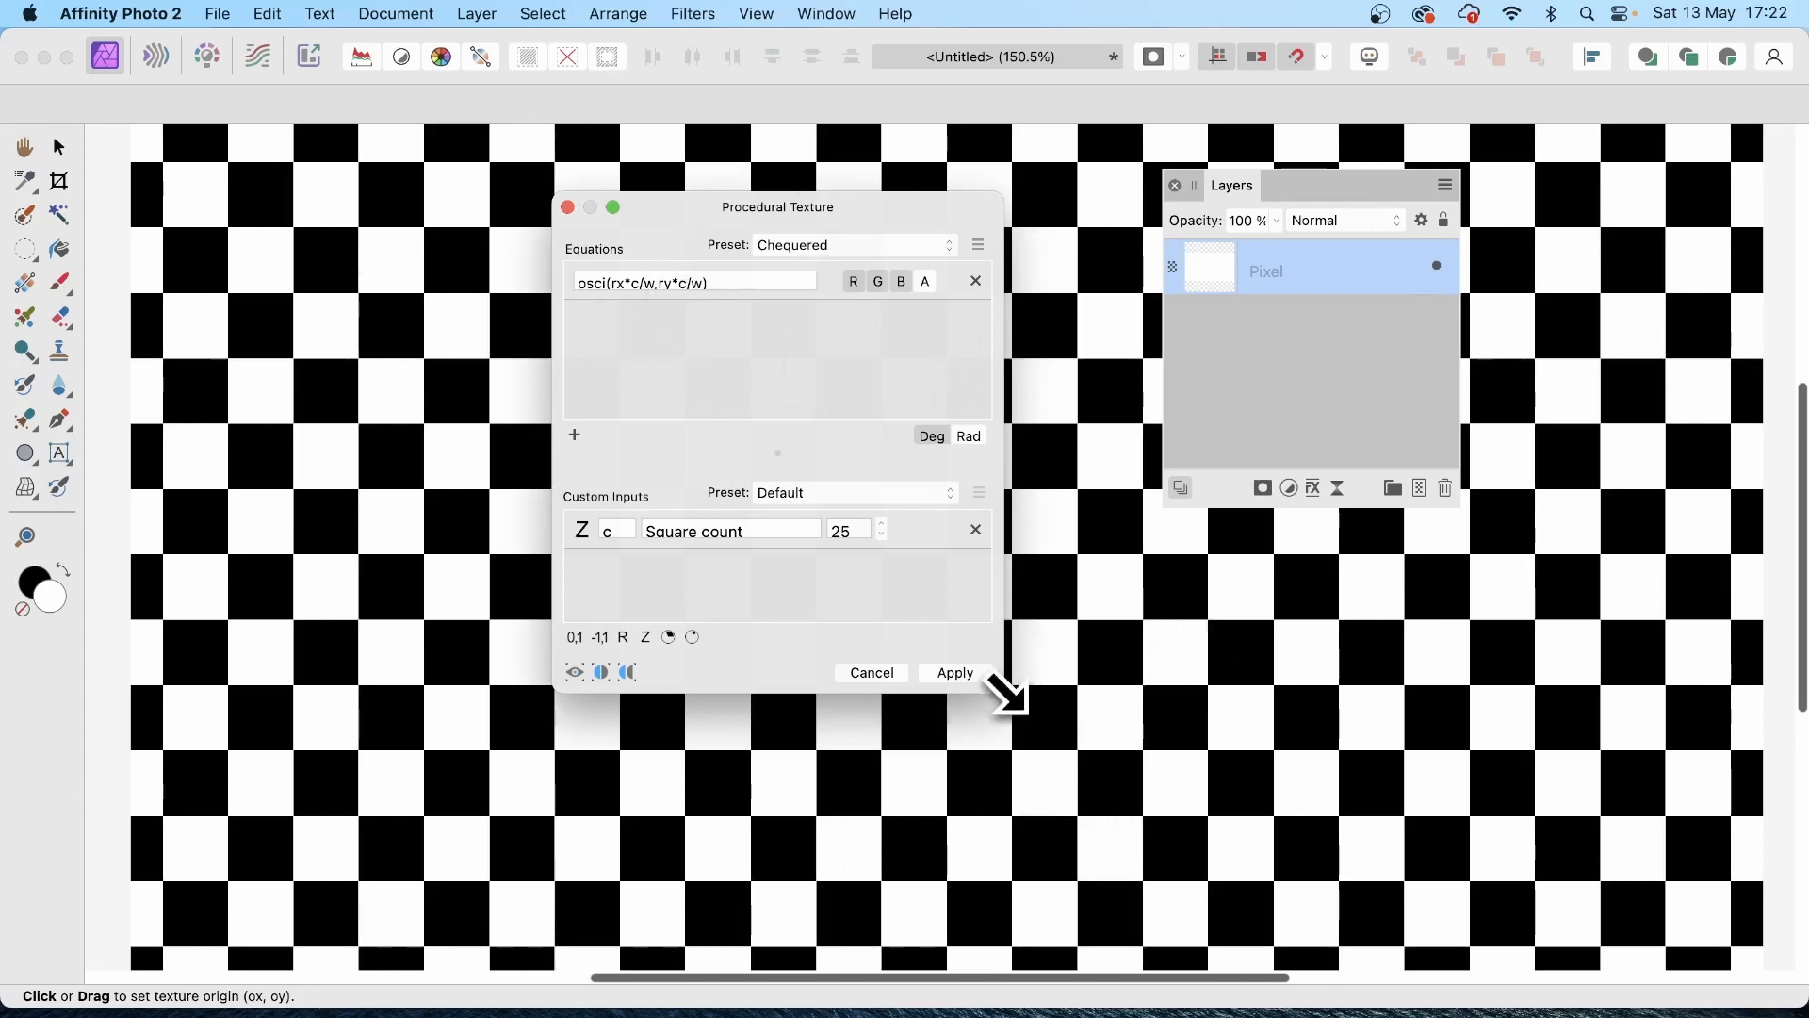
left_click_drag(1000, 691, 1249, 730)
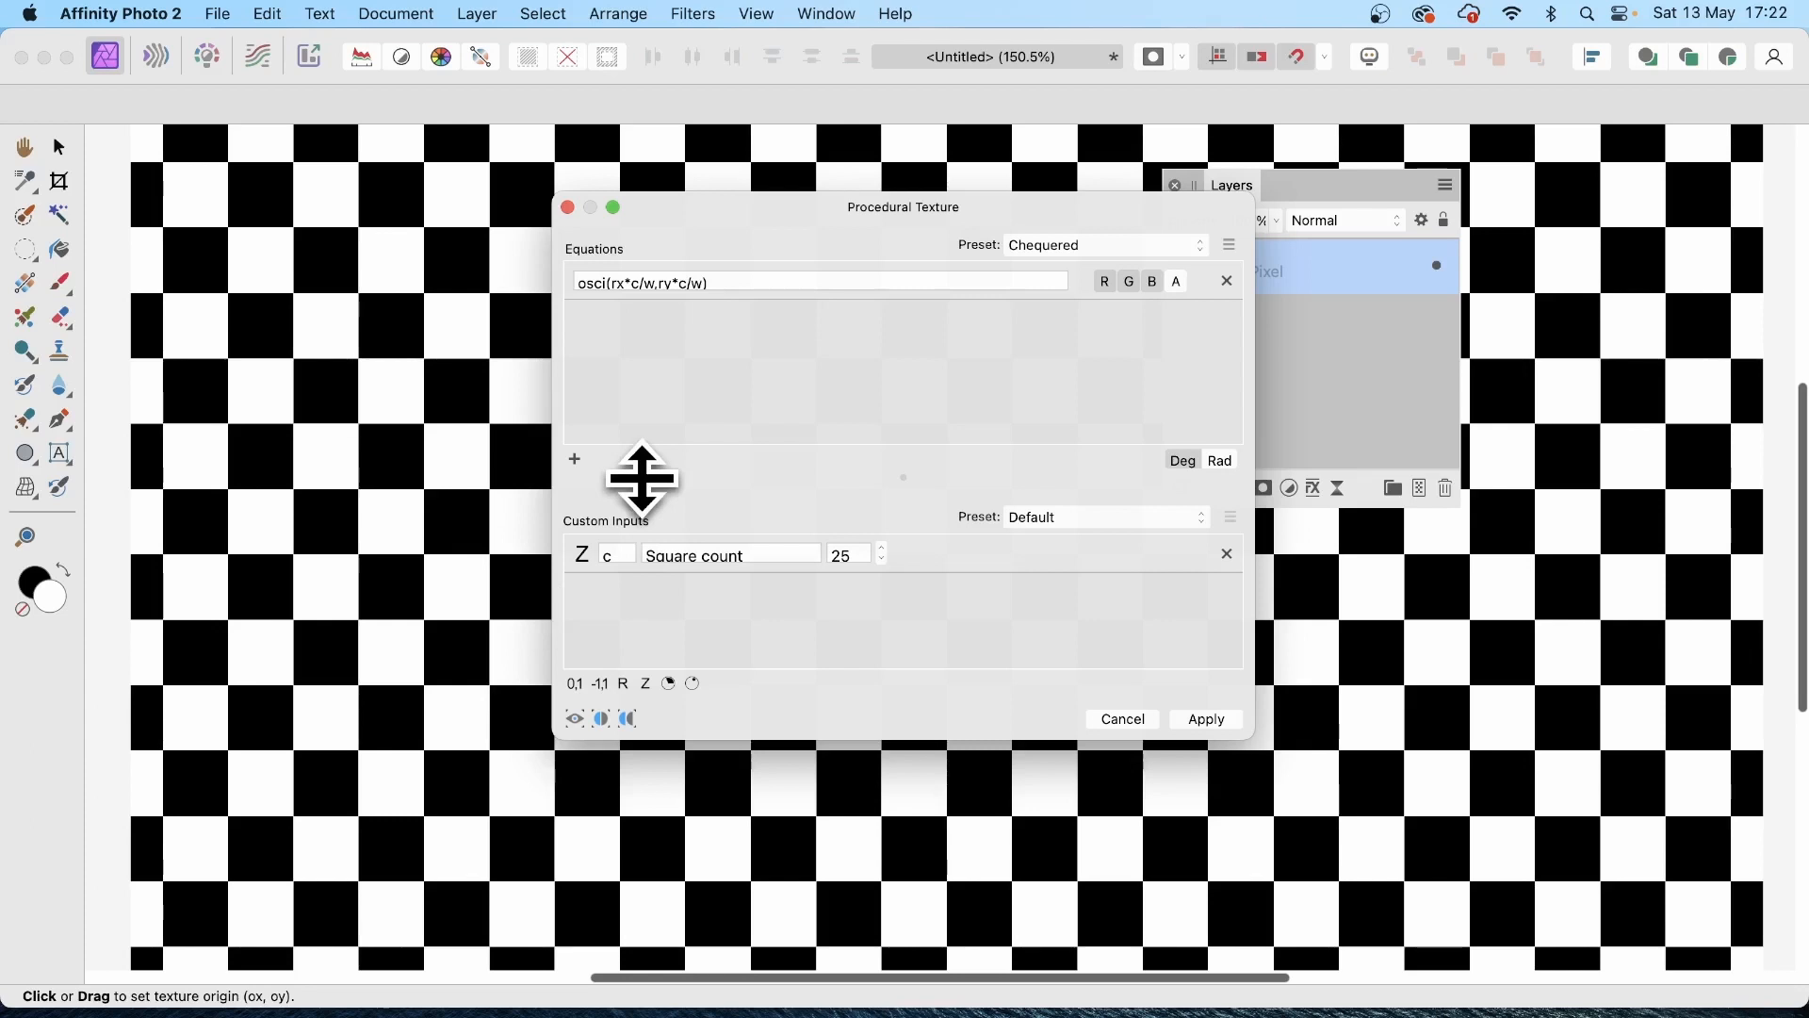
Step: Add two real-number (R) custom inputs, a and b, and set both to 1
left_click(624, 684)
left_click(624, 684)
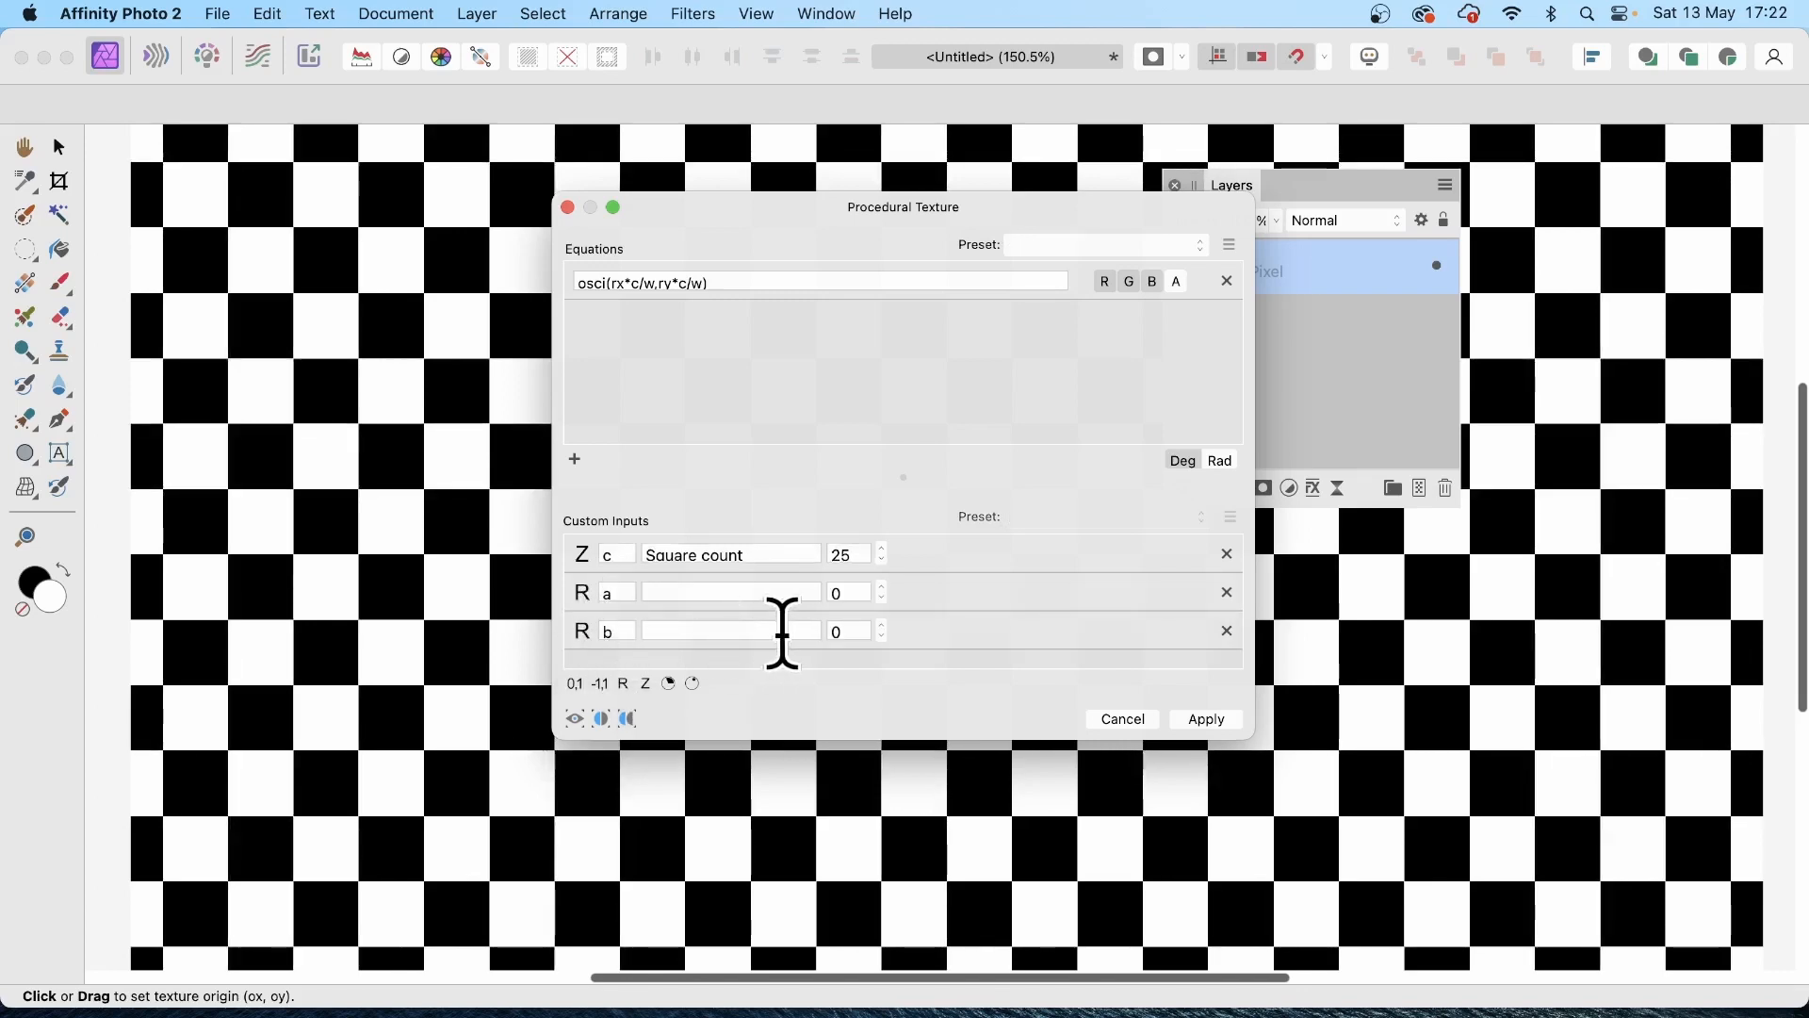
left_click(853, 593)
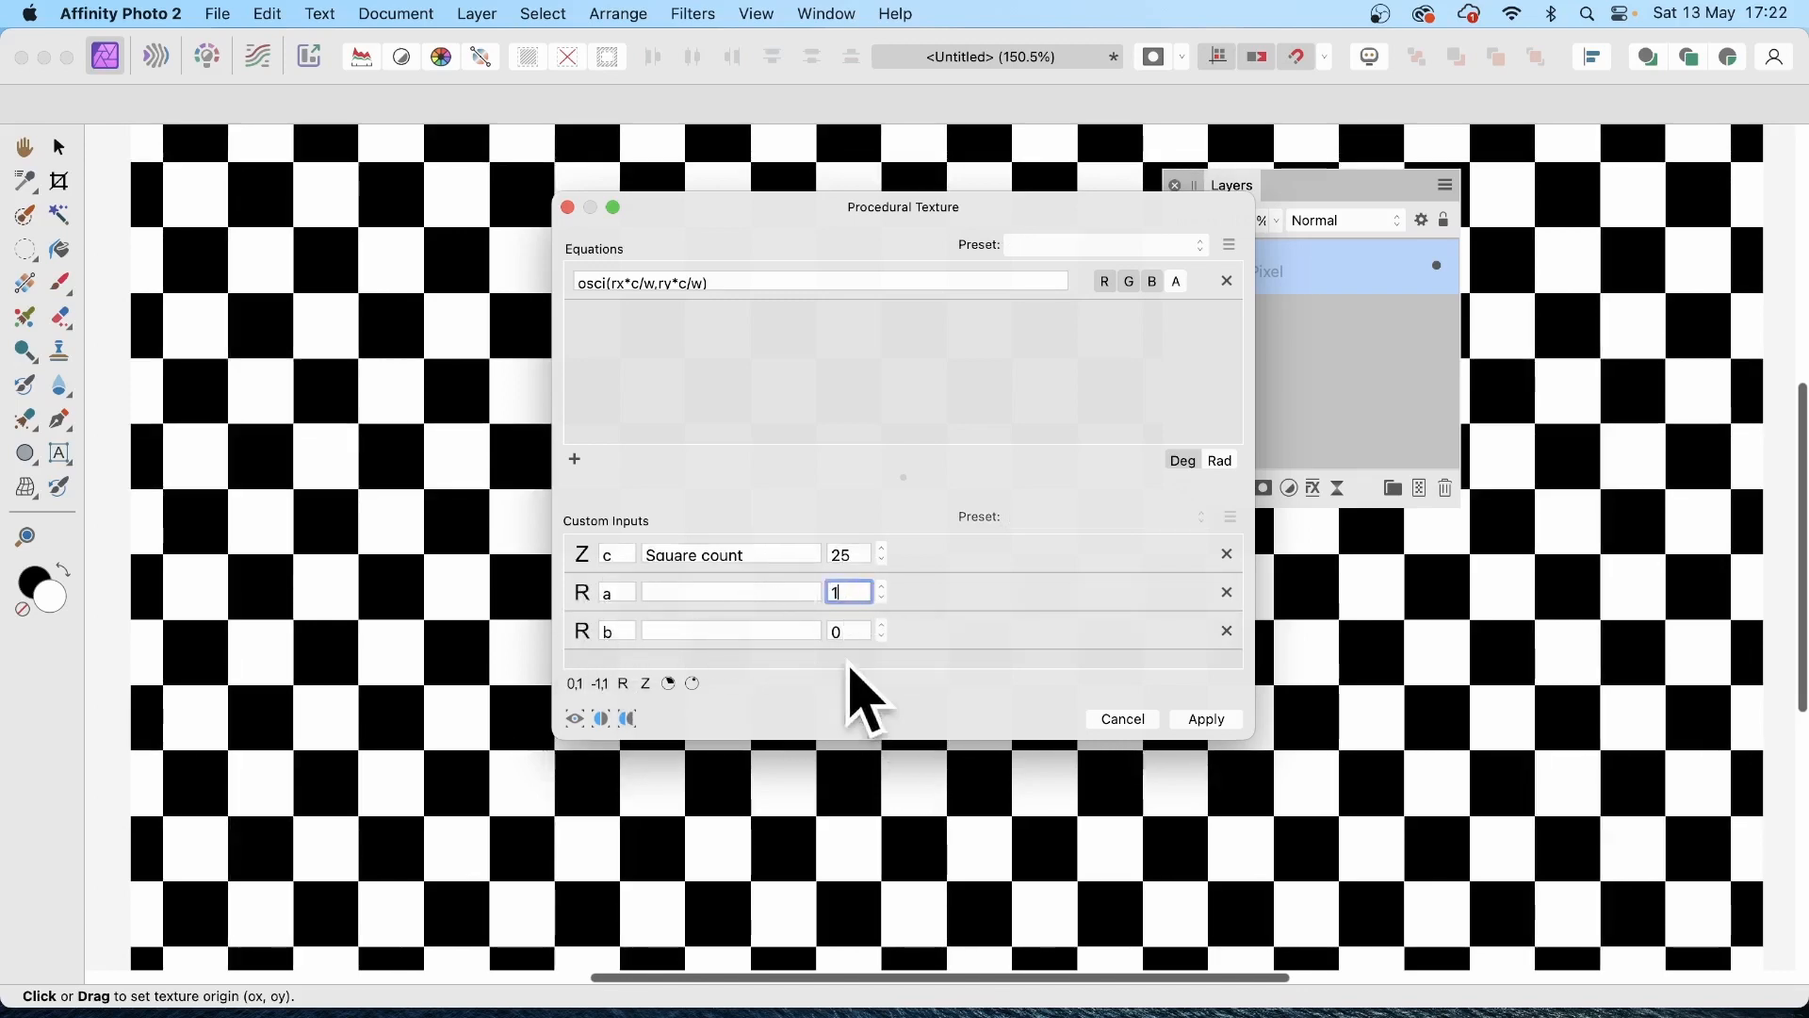
type("1")
left_click(846, 627)
type("1")
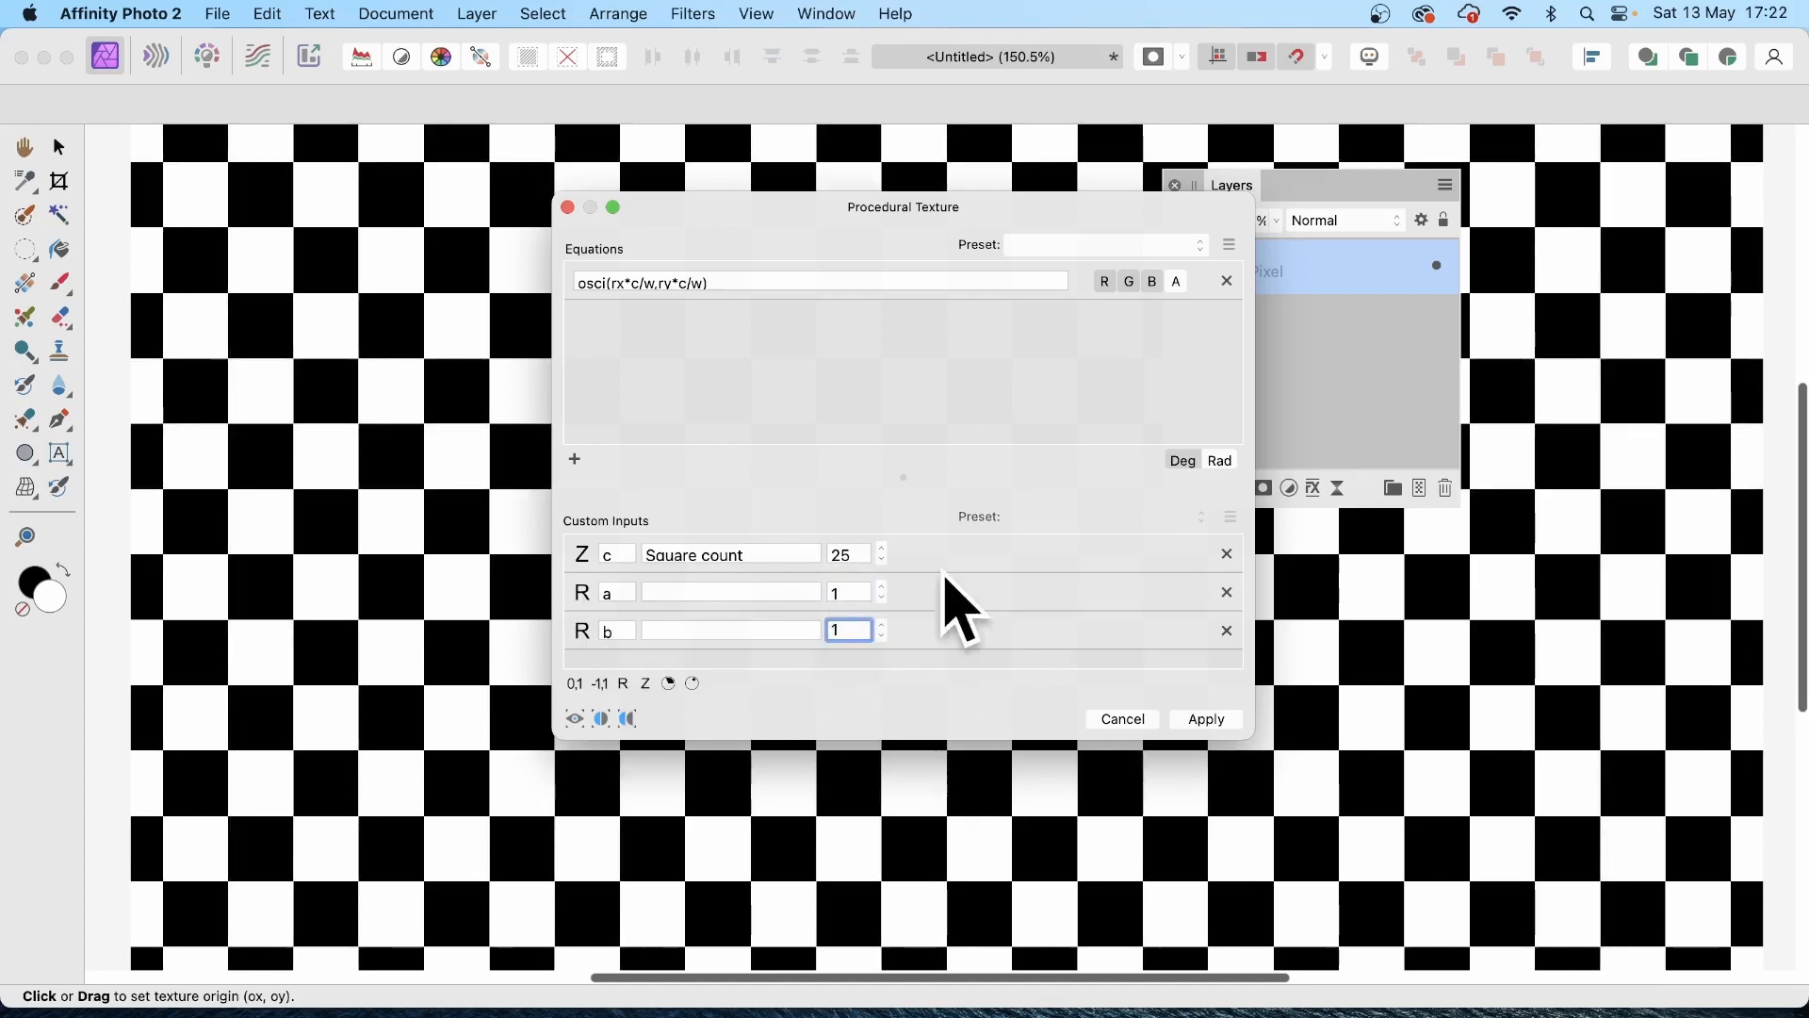
Step: Extend the equation by subtracting a copy of itself, giving osci(rx*c/w,ry*c/w)-osci(rx*c/w,ry*c/w)
left_click(643, 281)
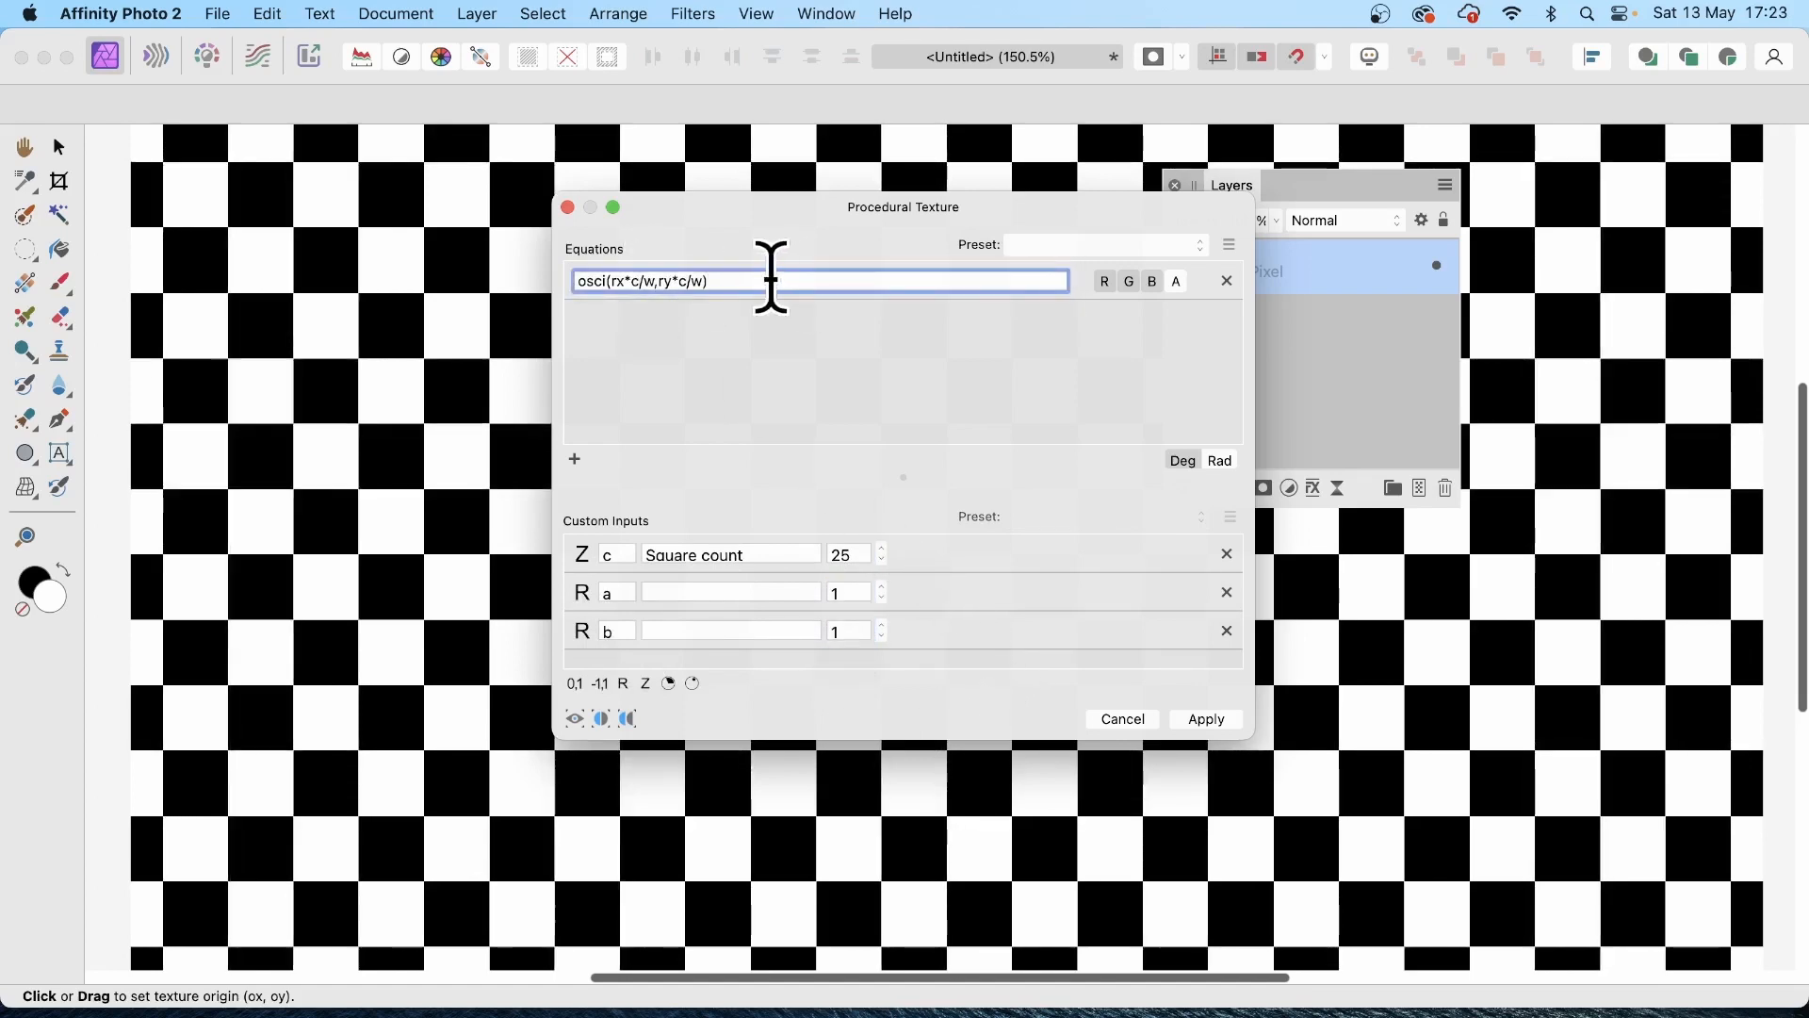
left_click_drag(770, 281, 524, 289)
key("super+c")
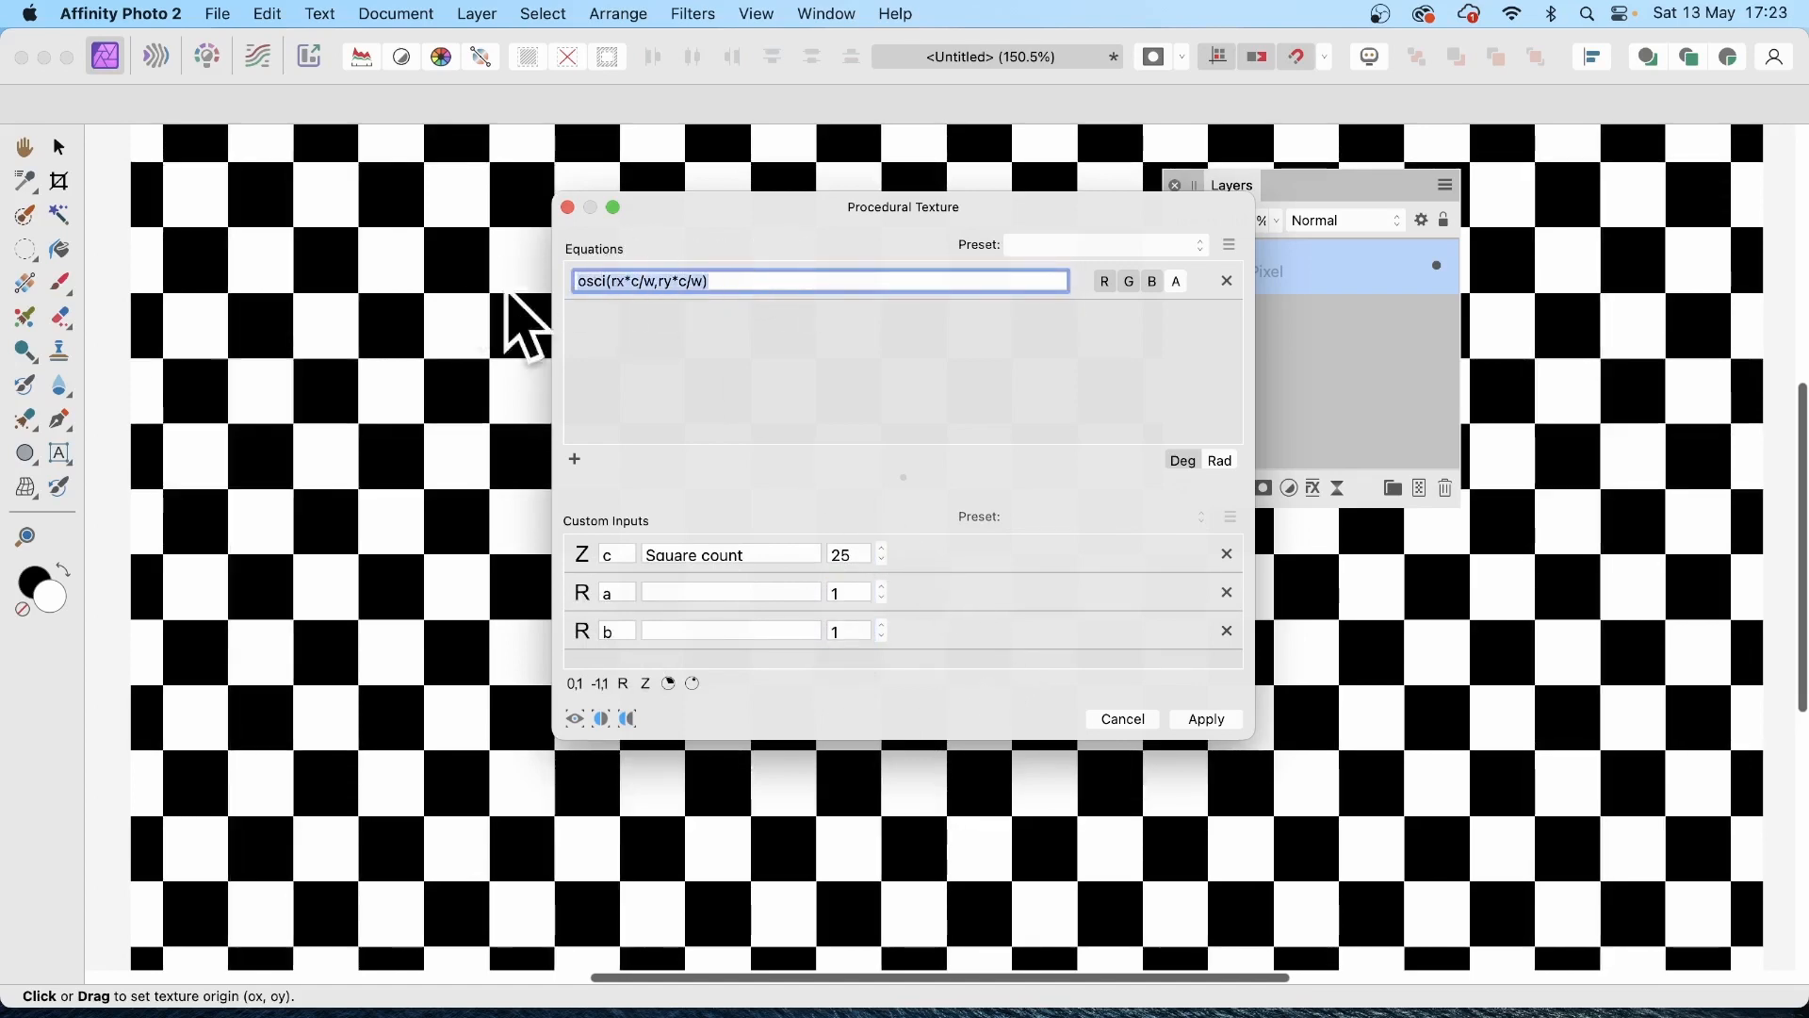
left_click(719, 275)
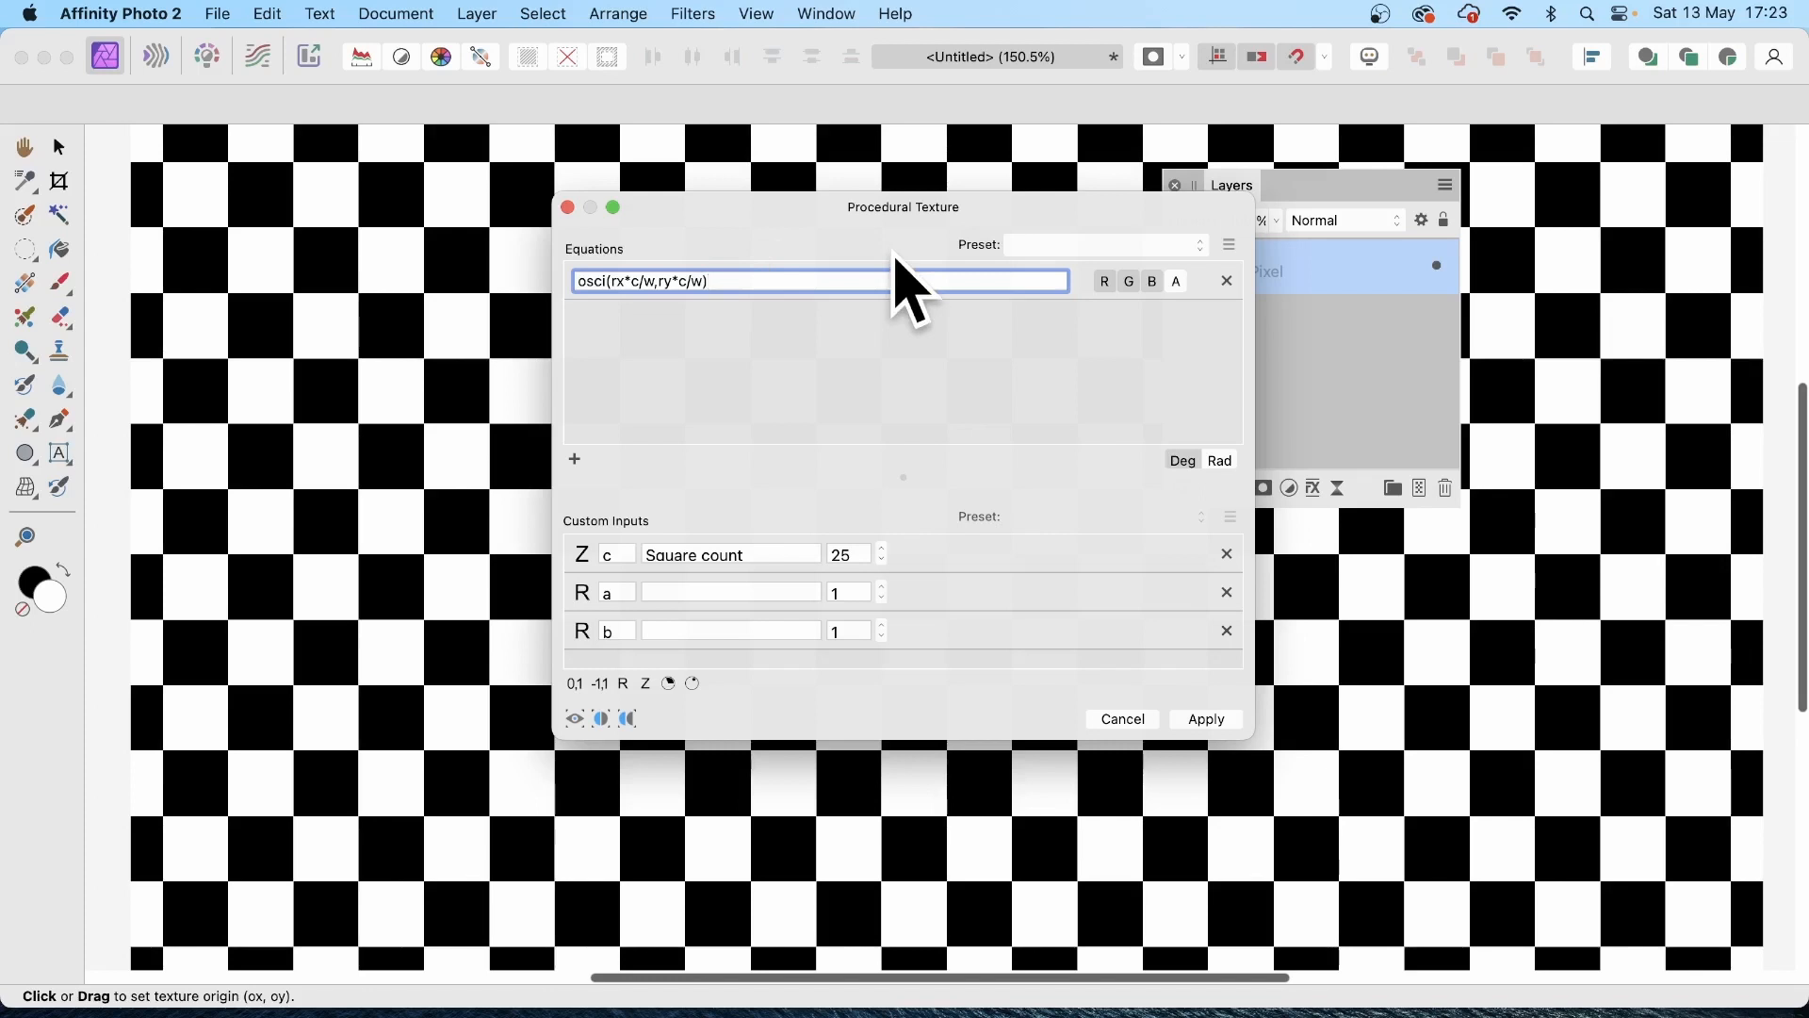
type("-")
key("super+v")
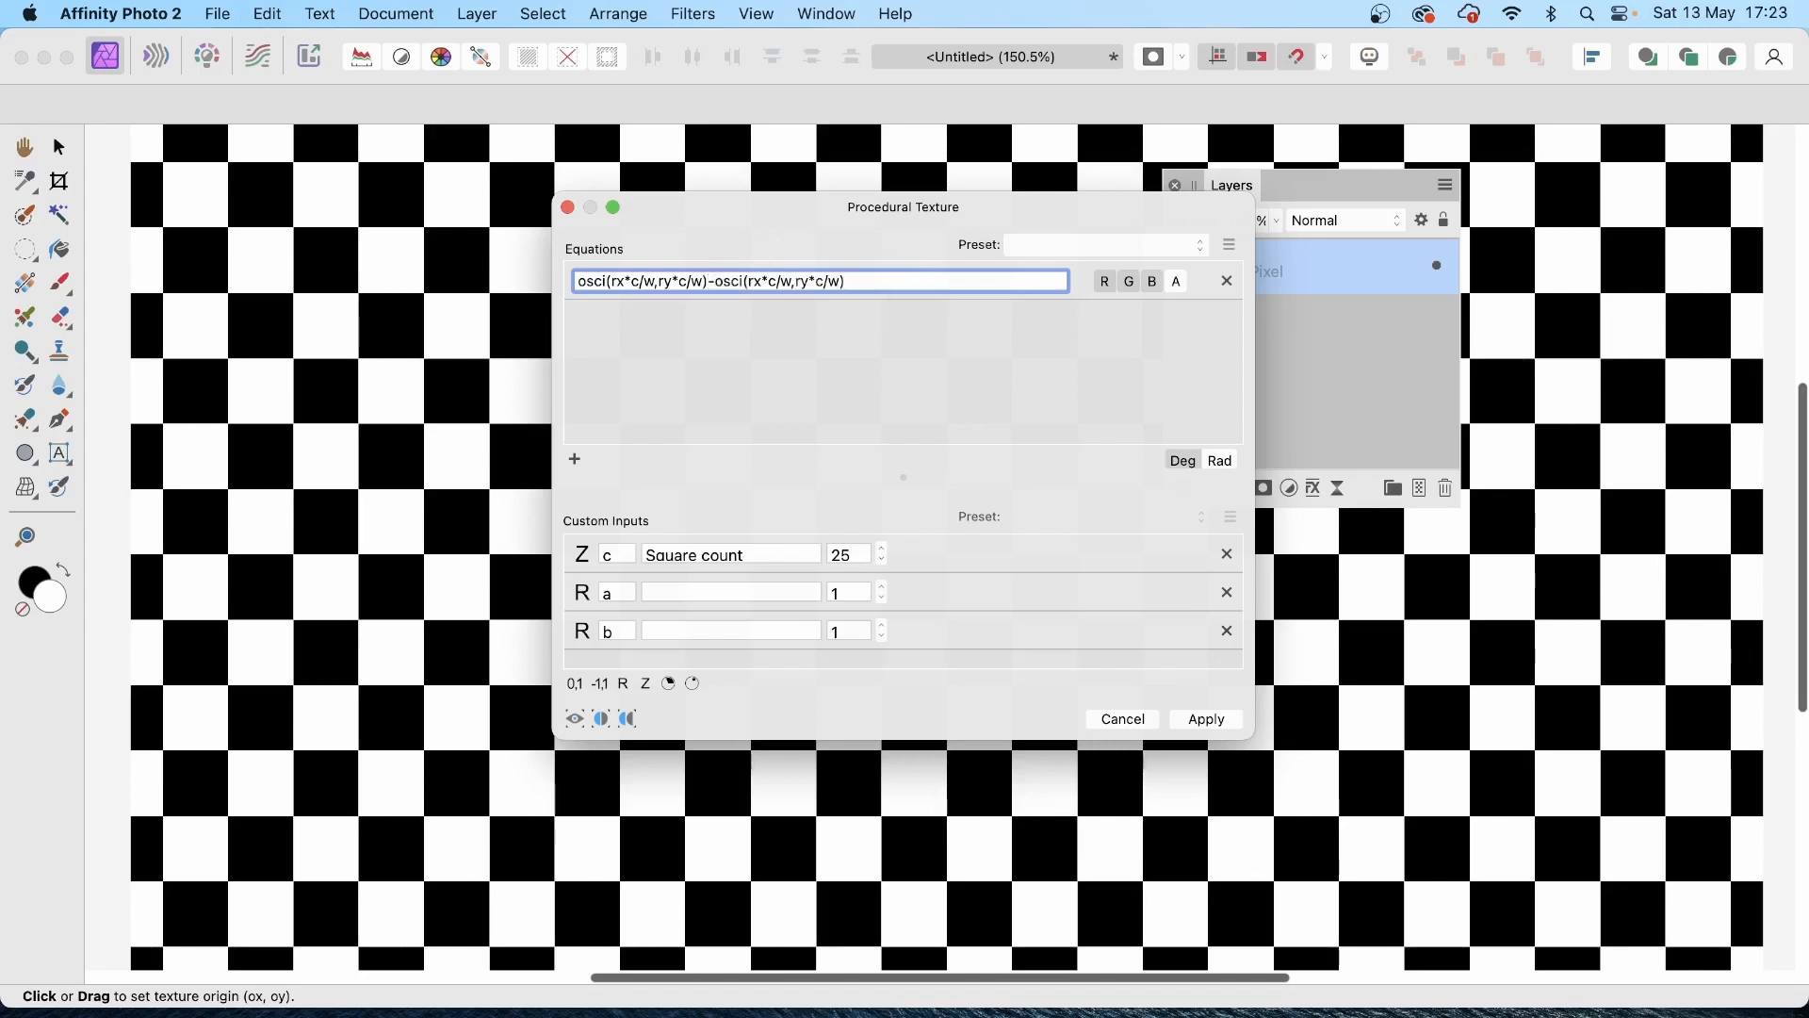
key("Return")
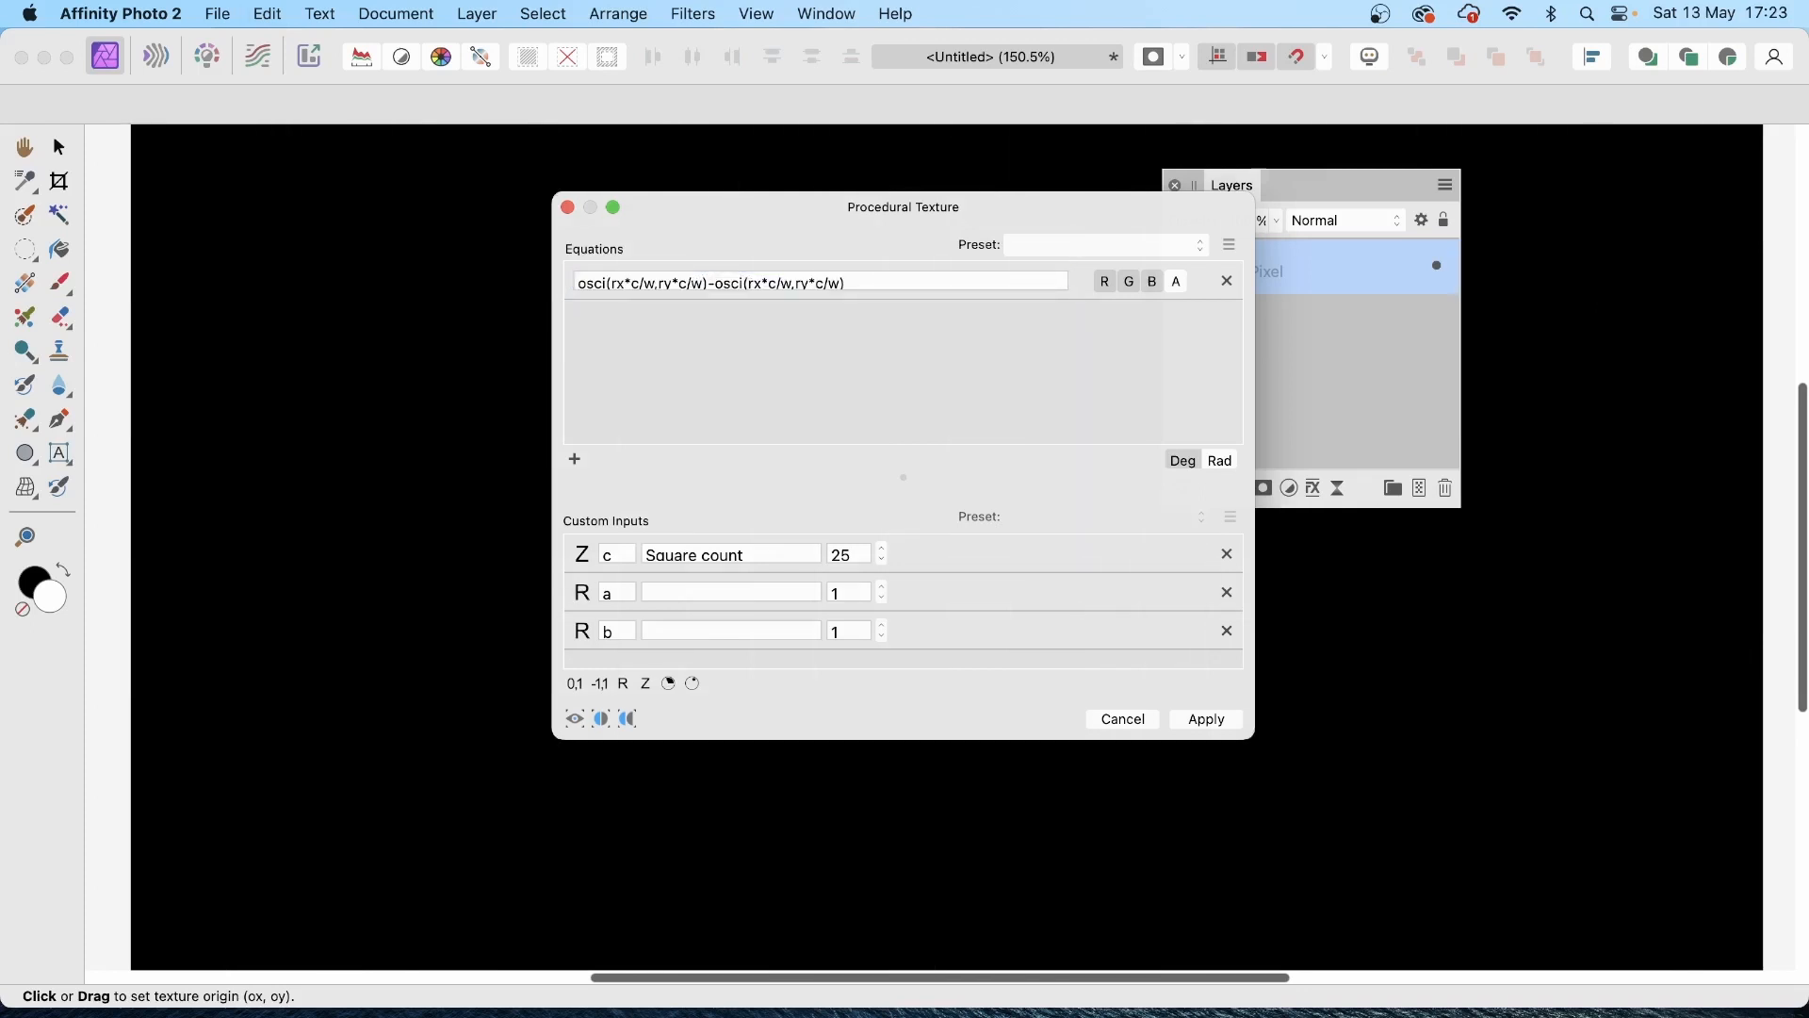
Step: Multiply rx by a and ry by b in the second term, making it osci(a*rx*c/w,b*ry*c/w)
left_click(753, 280)
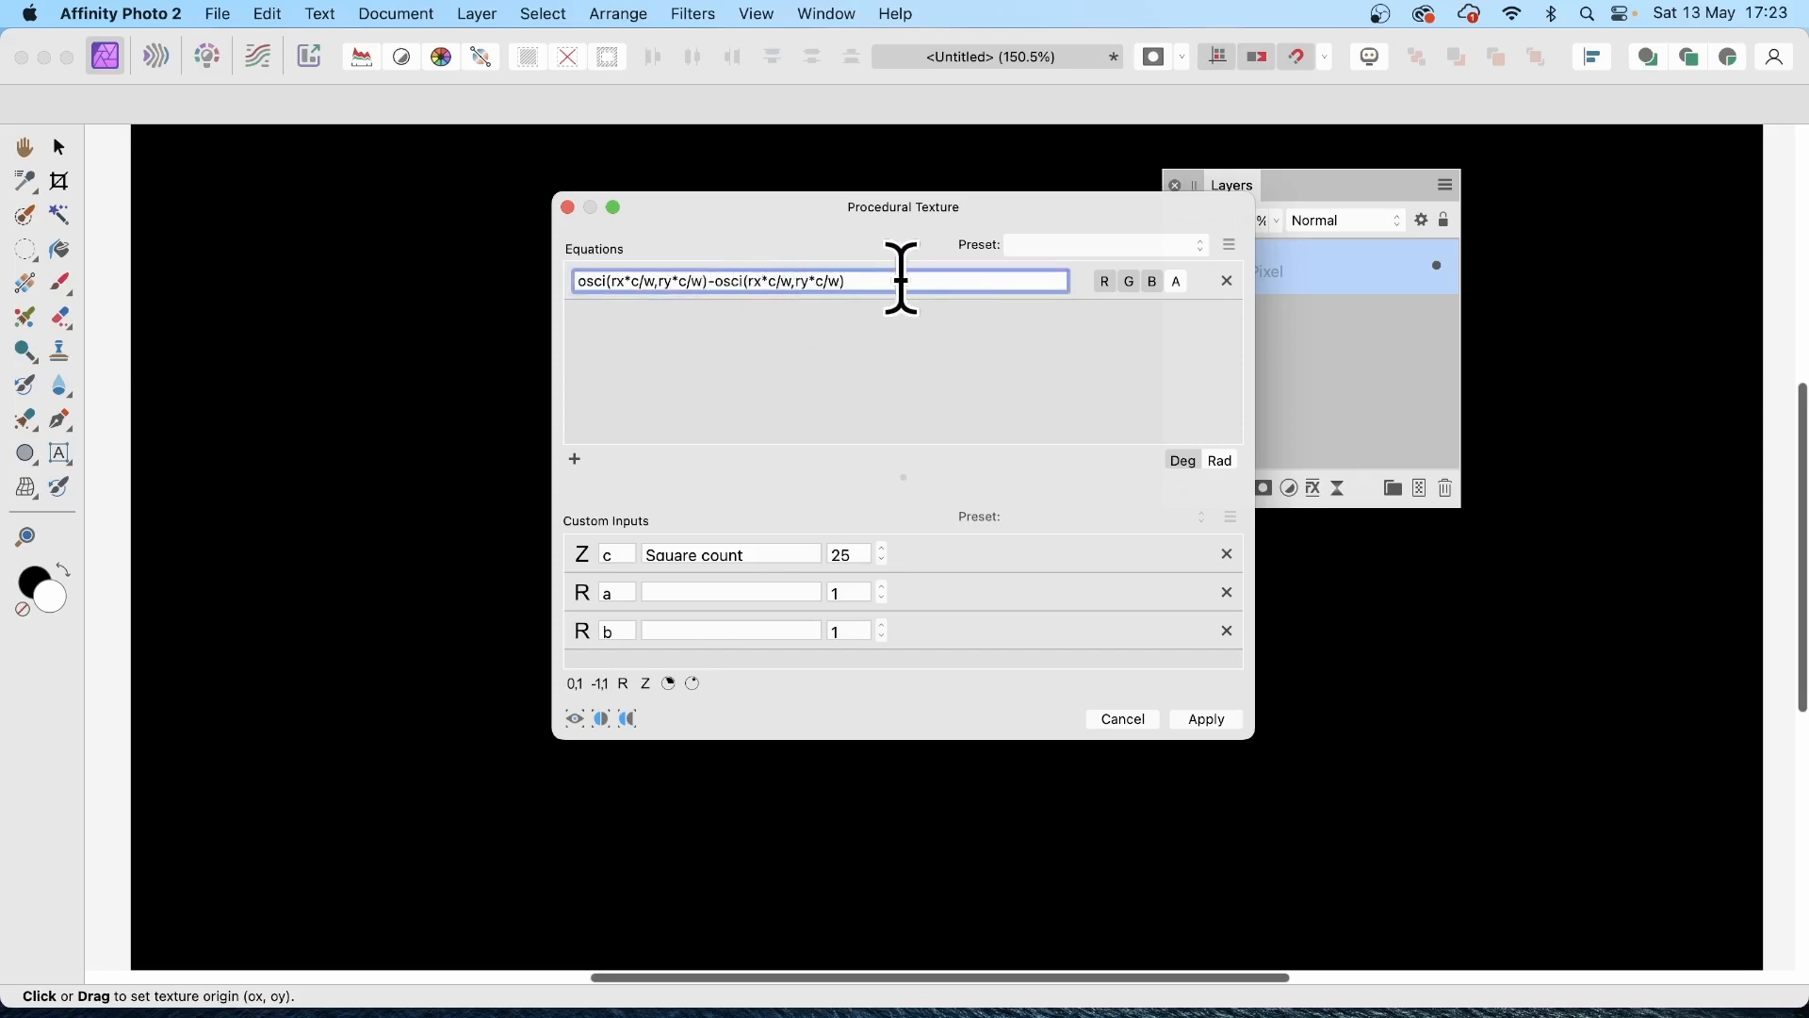
type("a*")
type("b*")
key("Return")
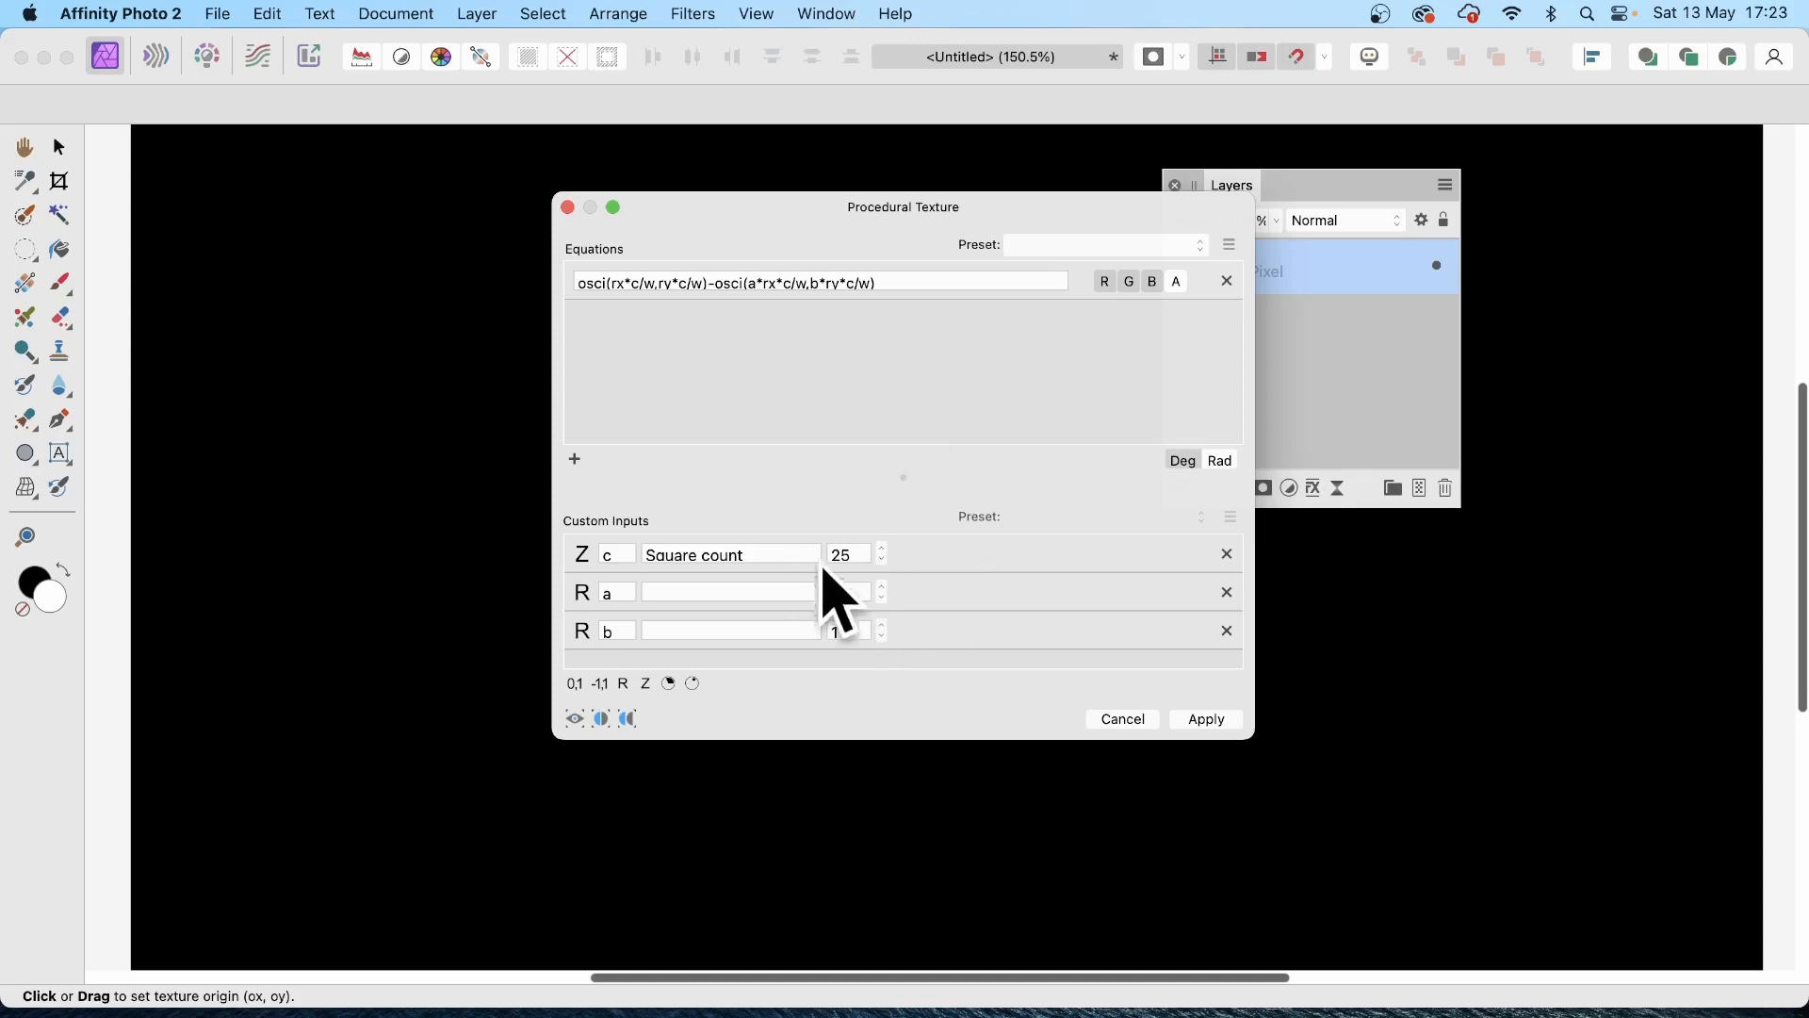
Step: Try whole-number values for custom input a, ending with a value of 2.5
left_click(883, 586)
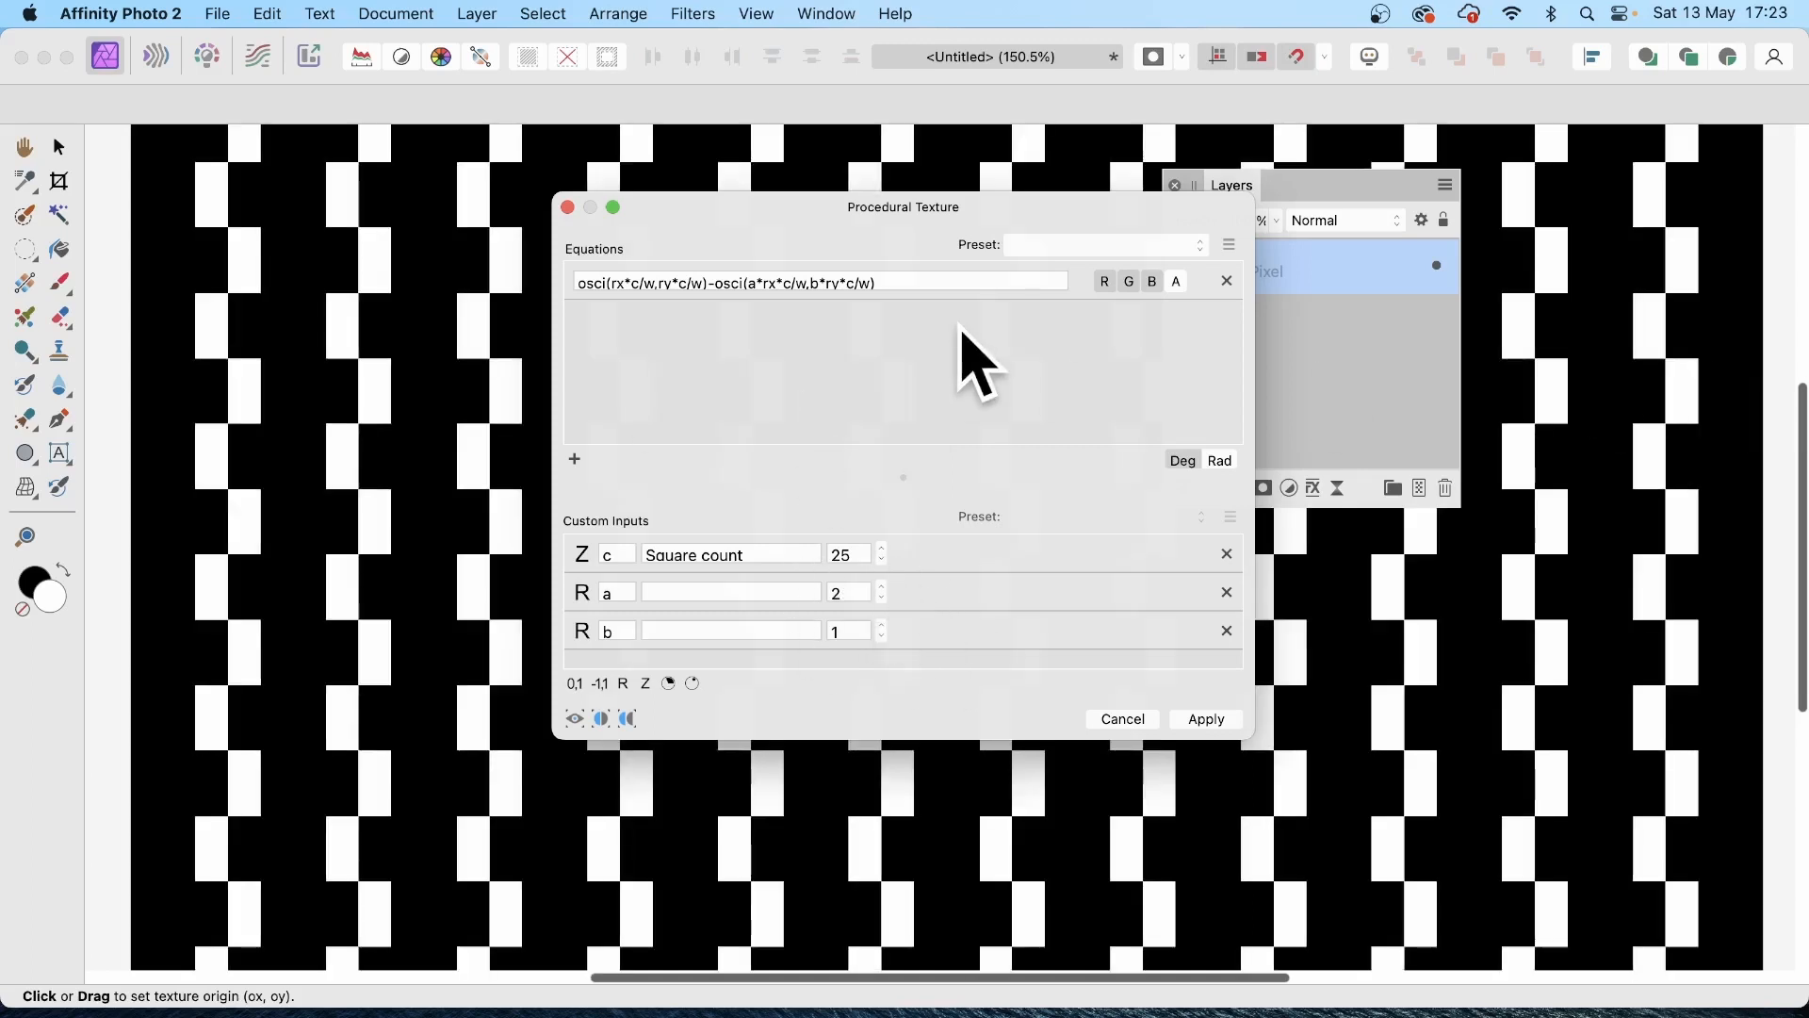
left_click(883, 587)
left_click(882, 599)
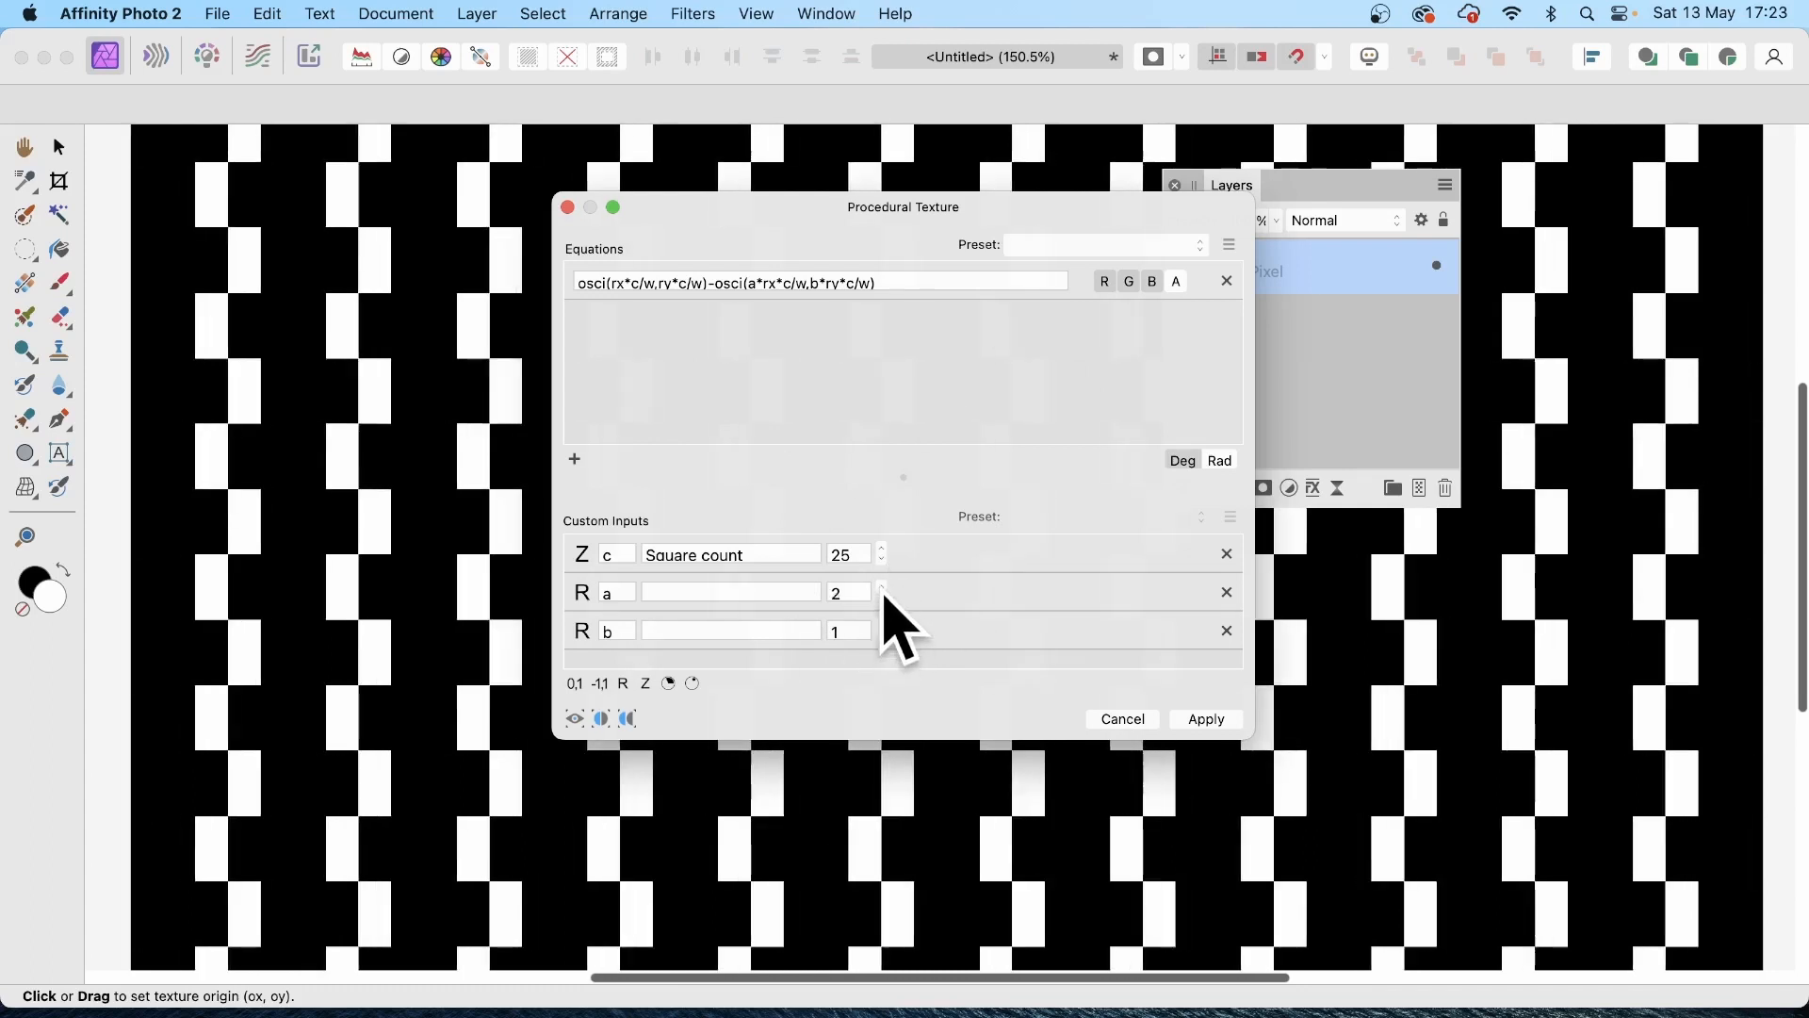
left_click(854, 593)
type(".5")
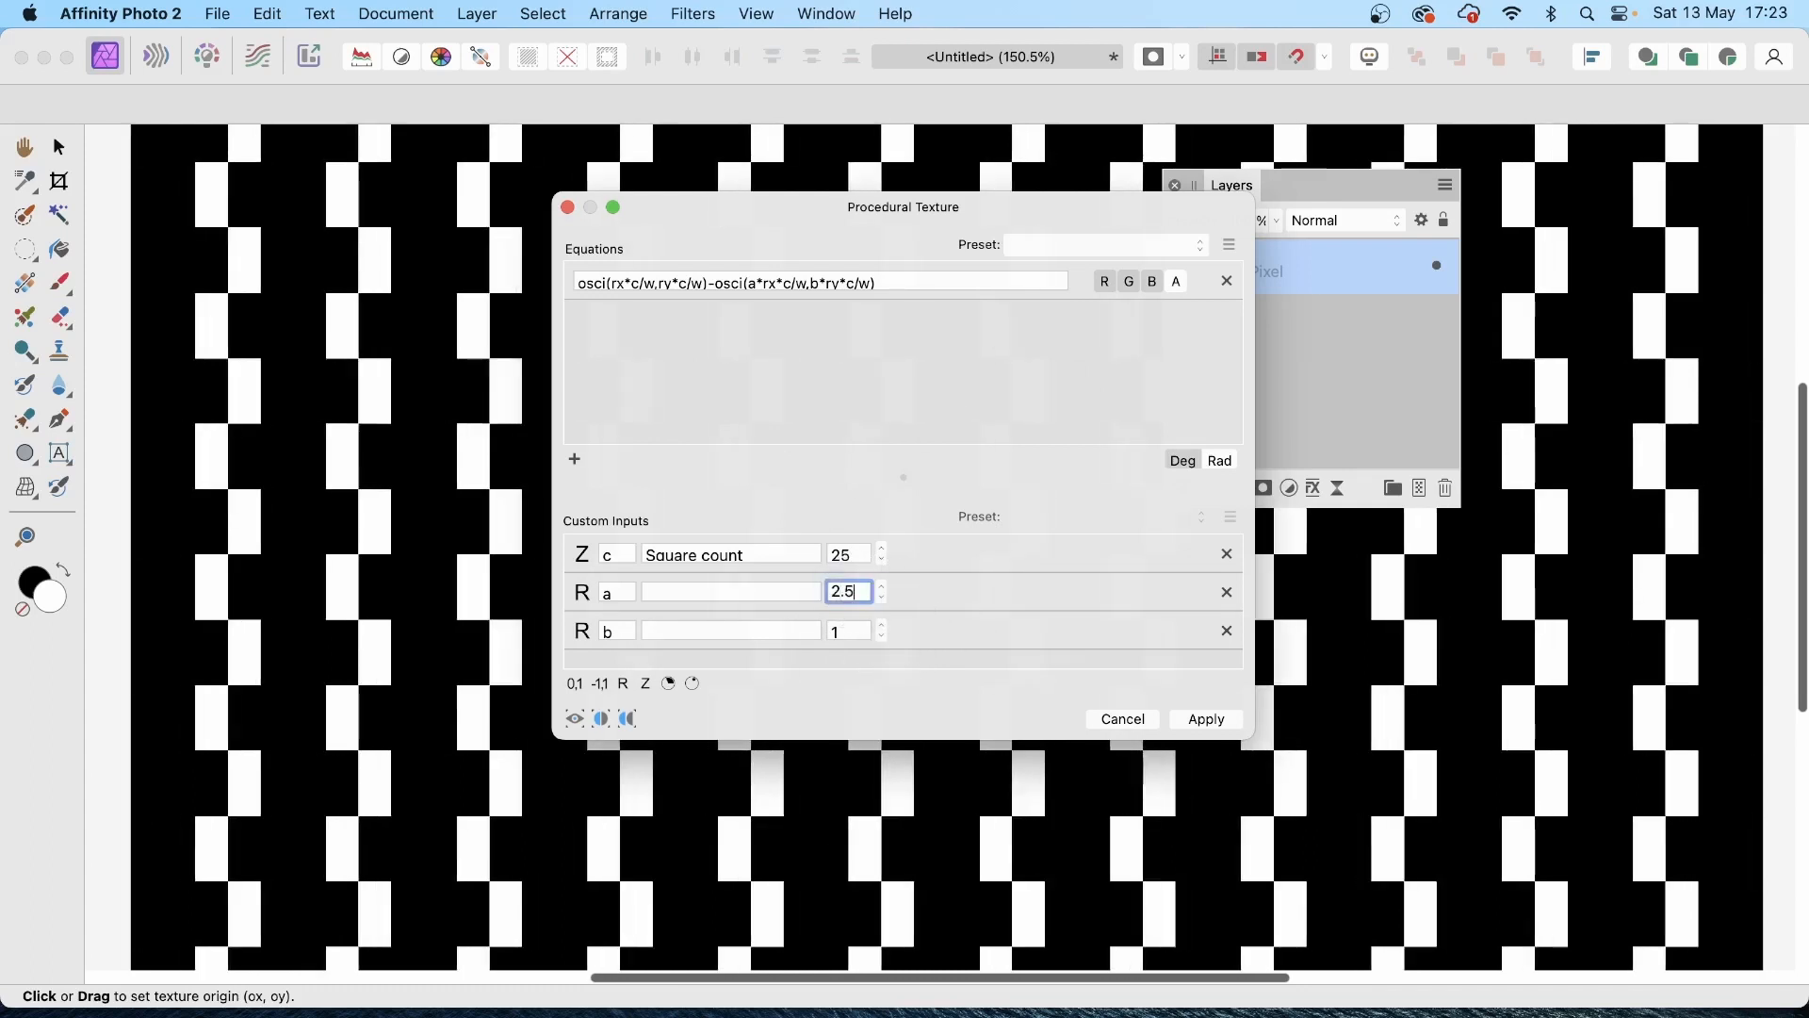
key("Return")
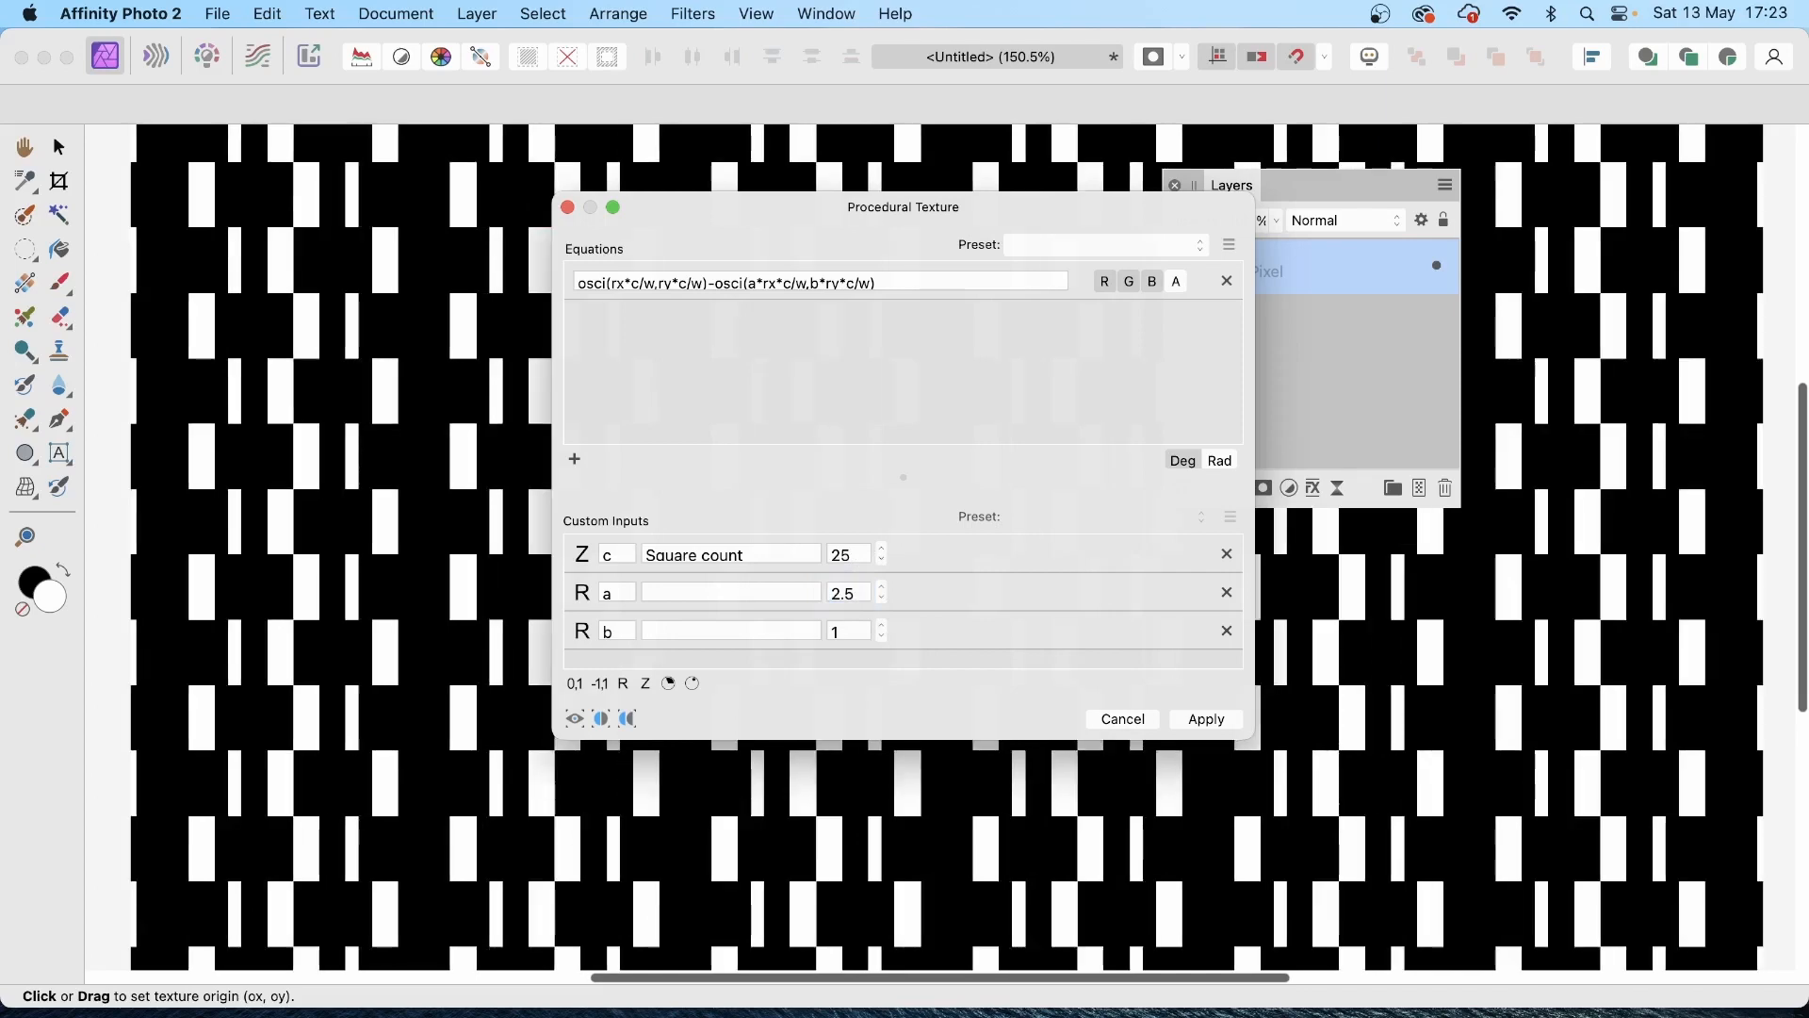
Step: Set custom input b to 0.5
double_click(841, 632)
type("0.5")
key("Return")
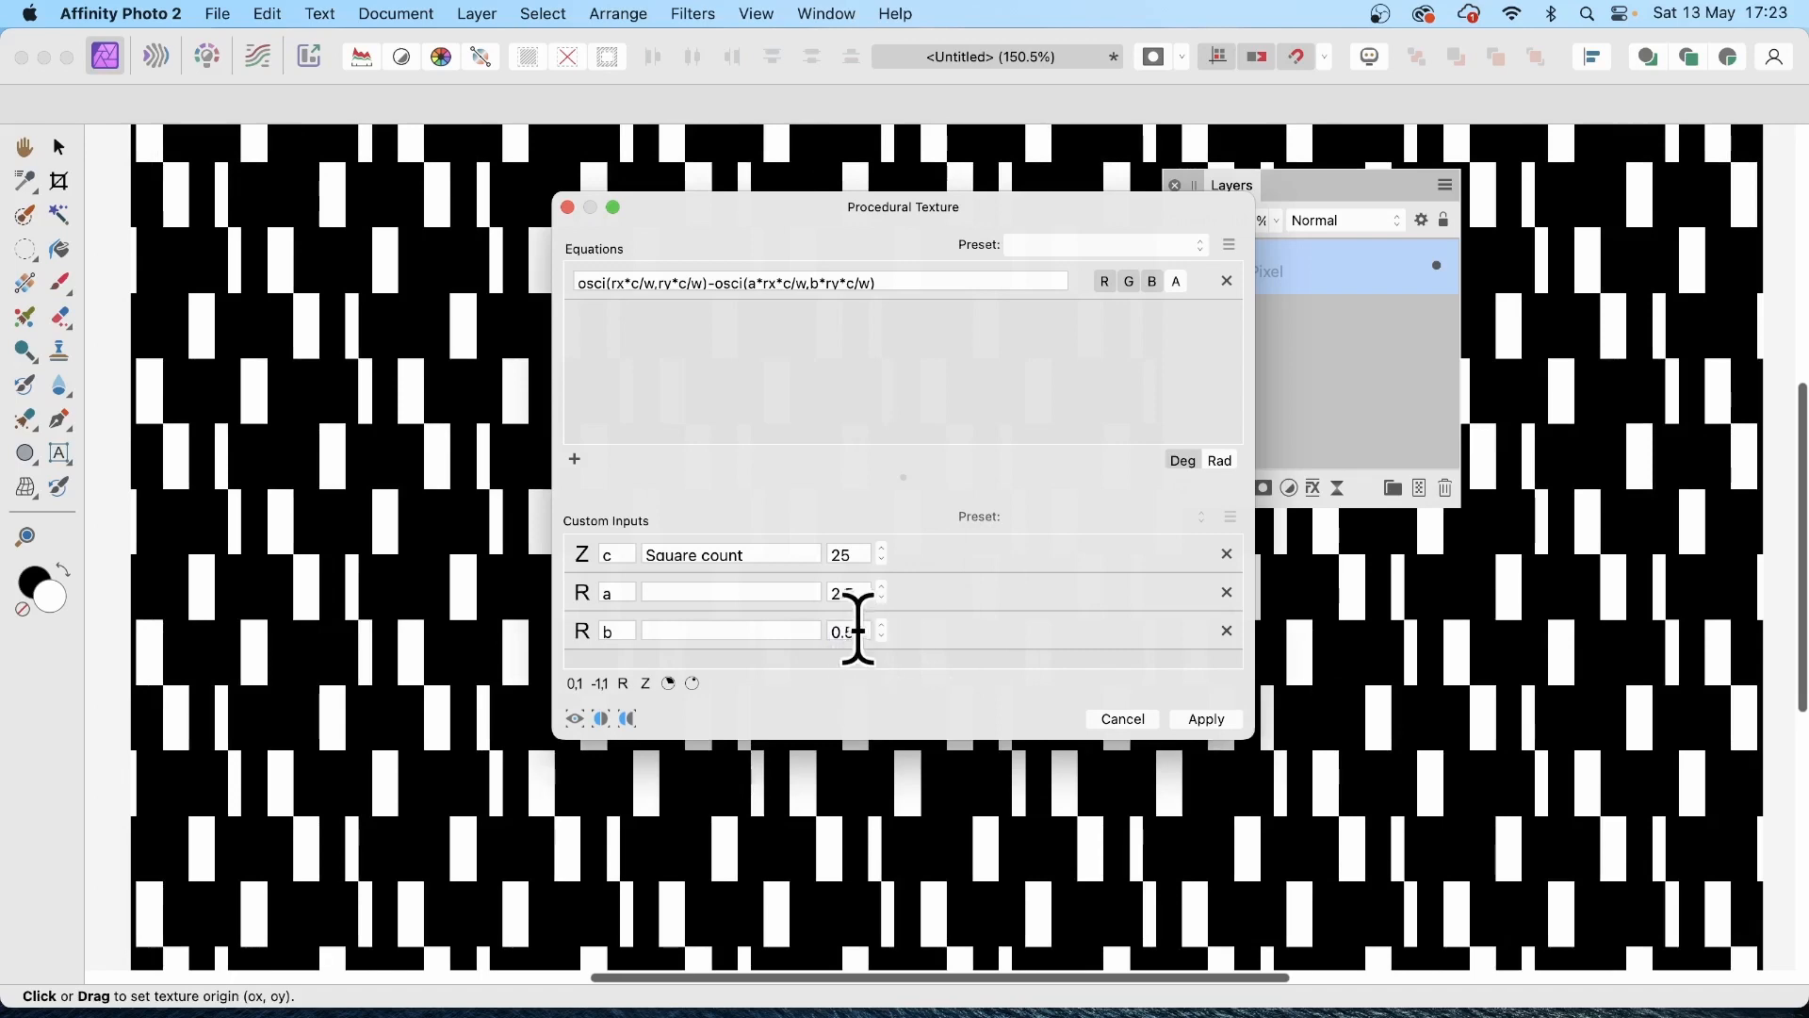
Step: Set custom input b to 1.5
double_click(859, 630)
key("BackSpace")
type("1.5")
key("Return")
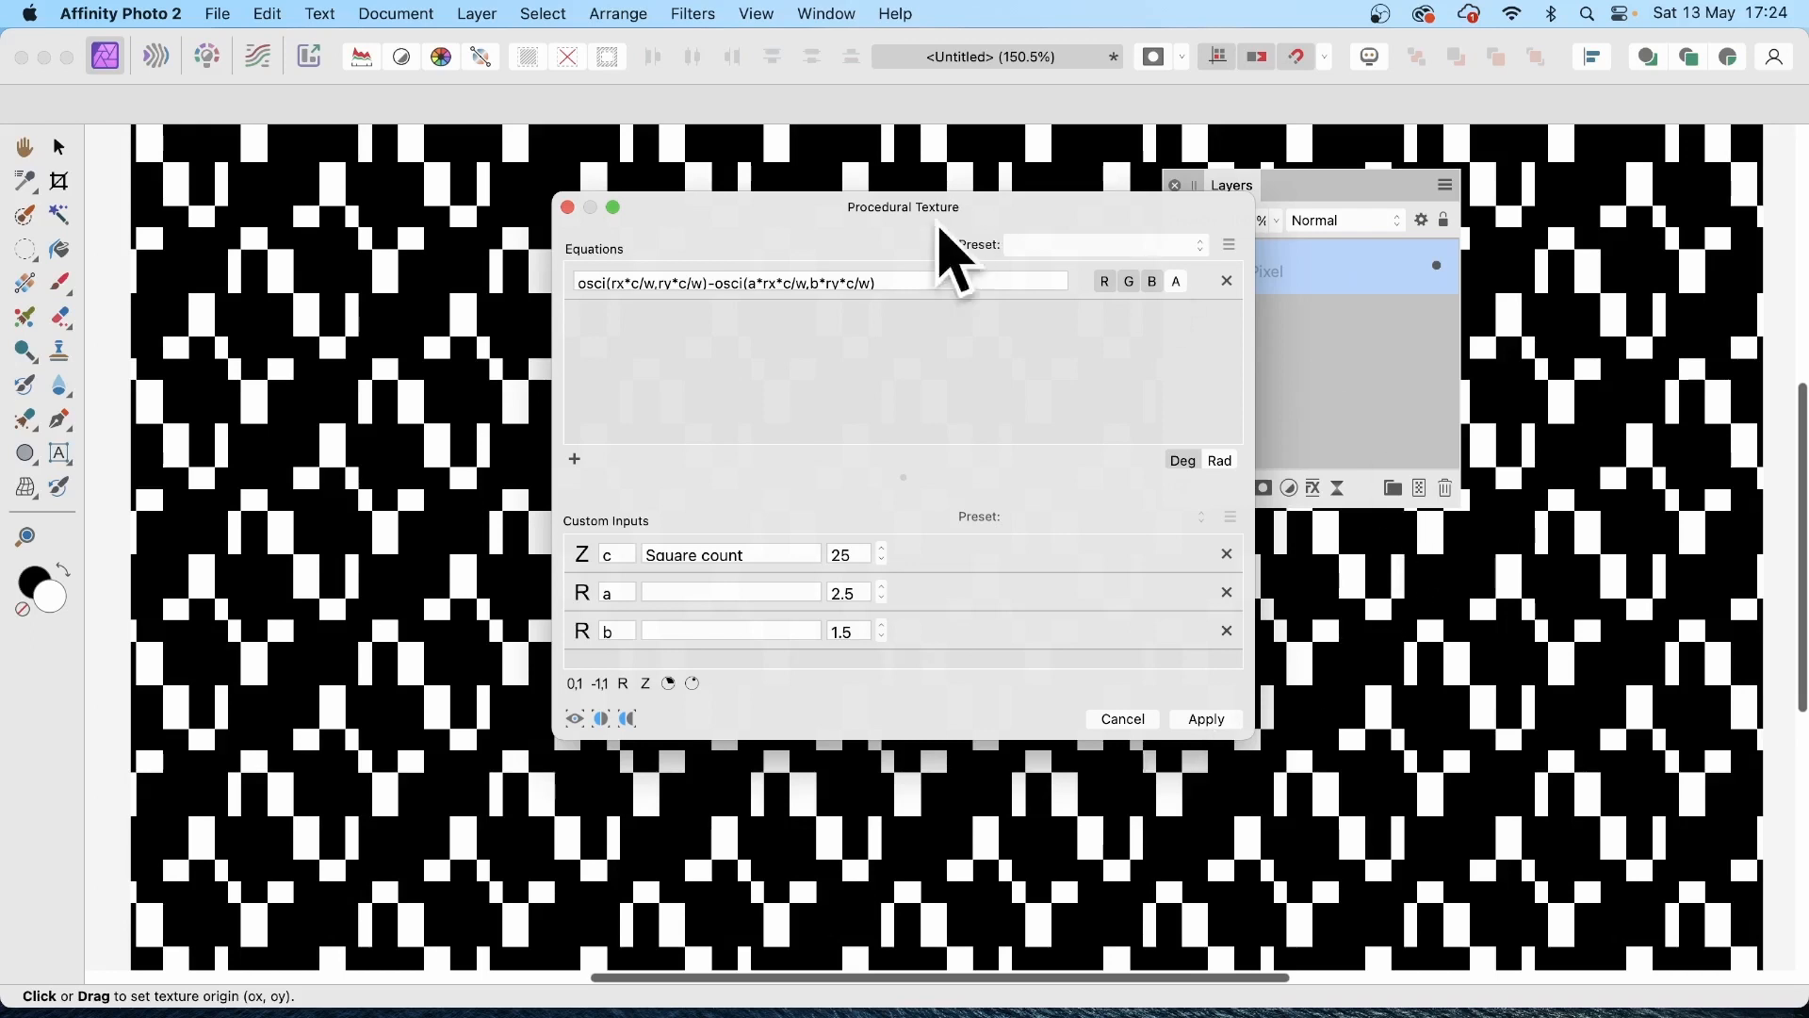
Step: Save the texture equation as a new preset named Check 1 in the Monochrome patterns category
left_click(1230, 246)
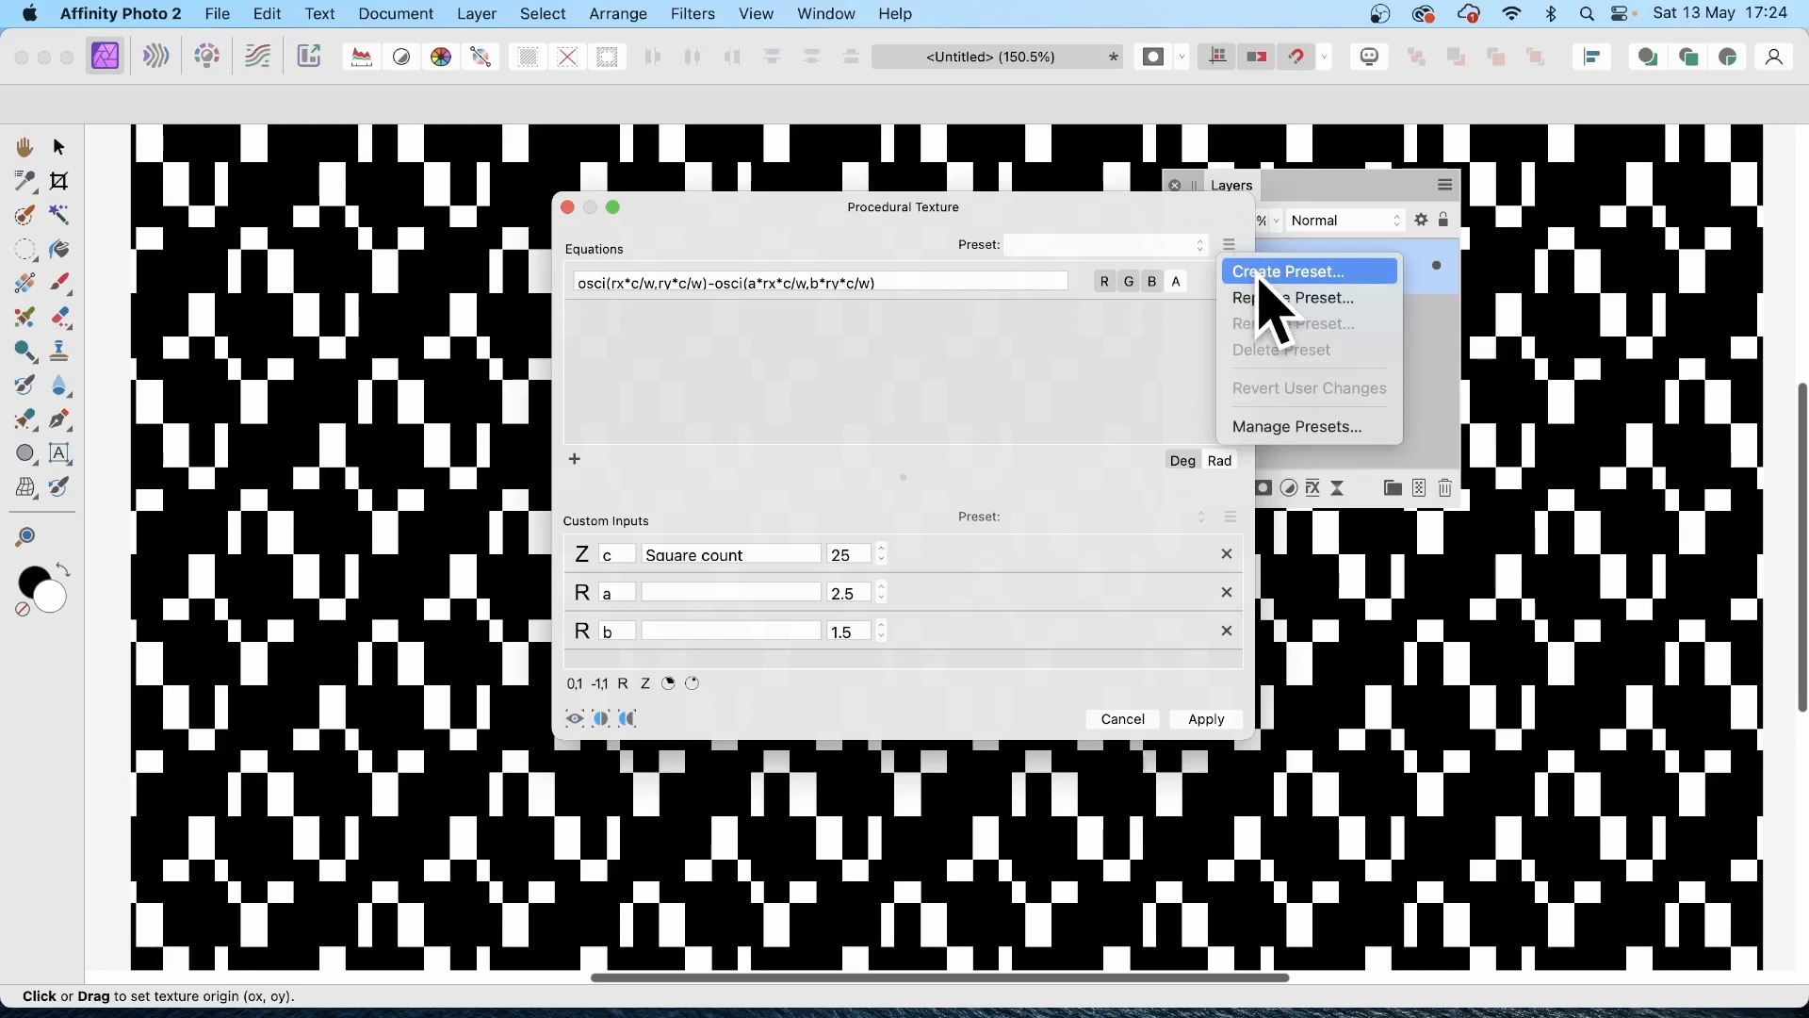
left_click(1263, 275)
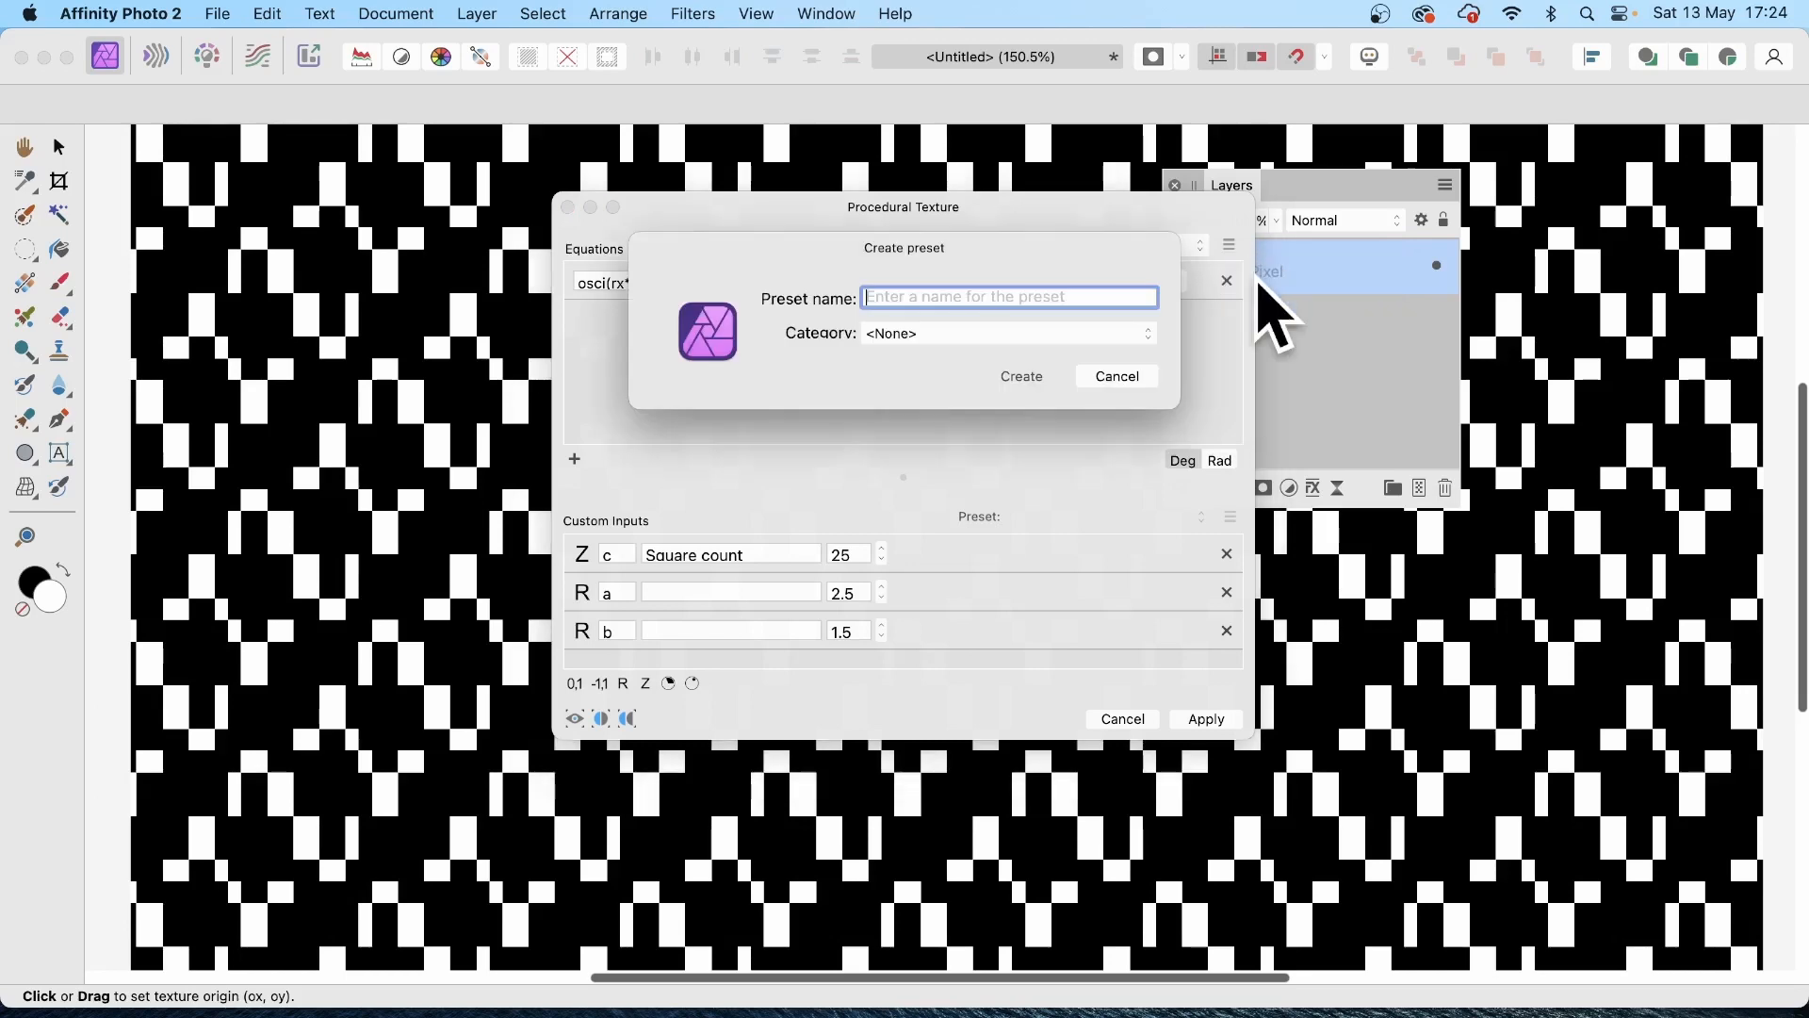
type("Check 1")
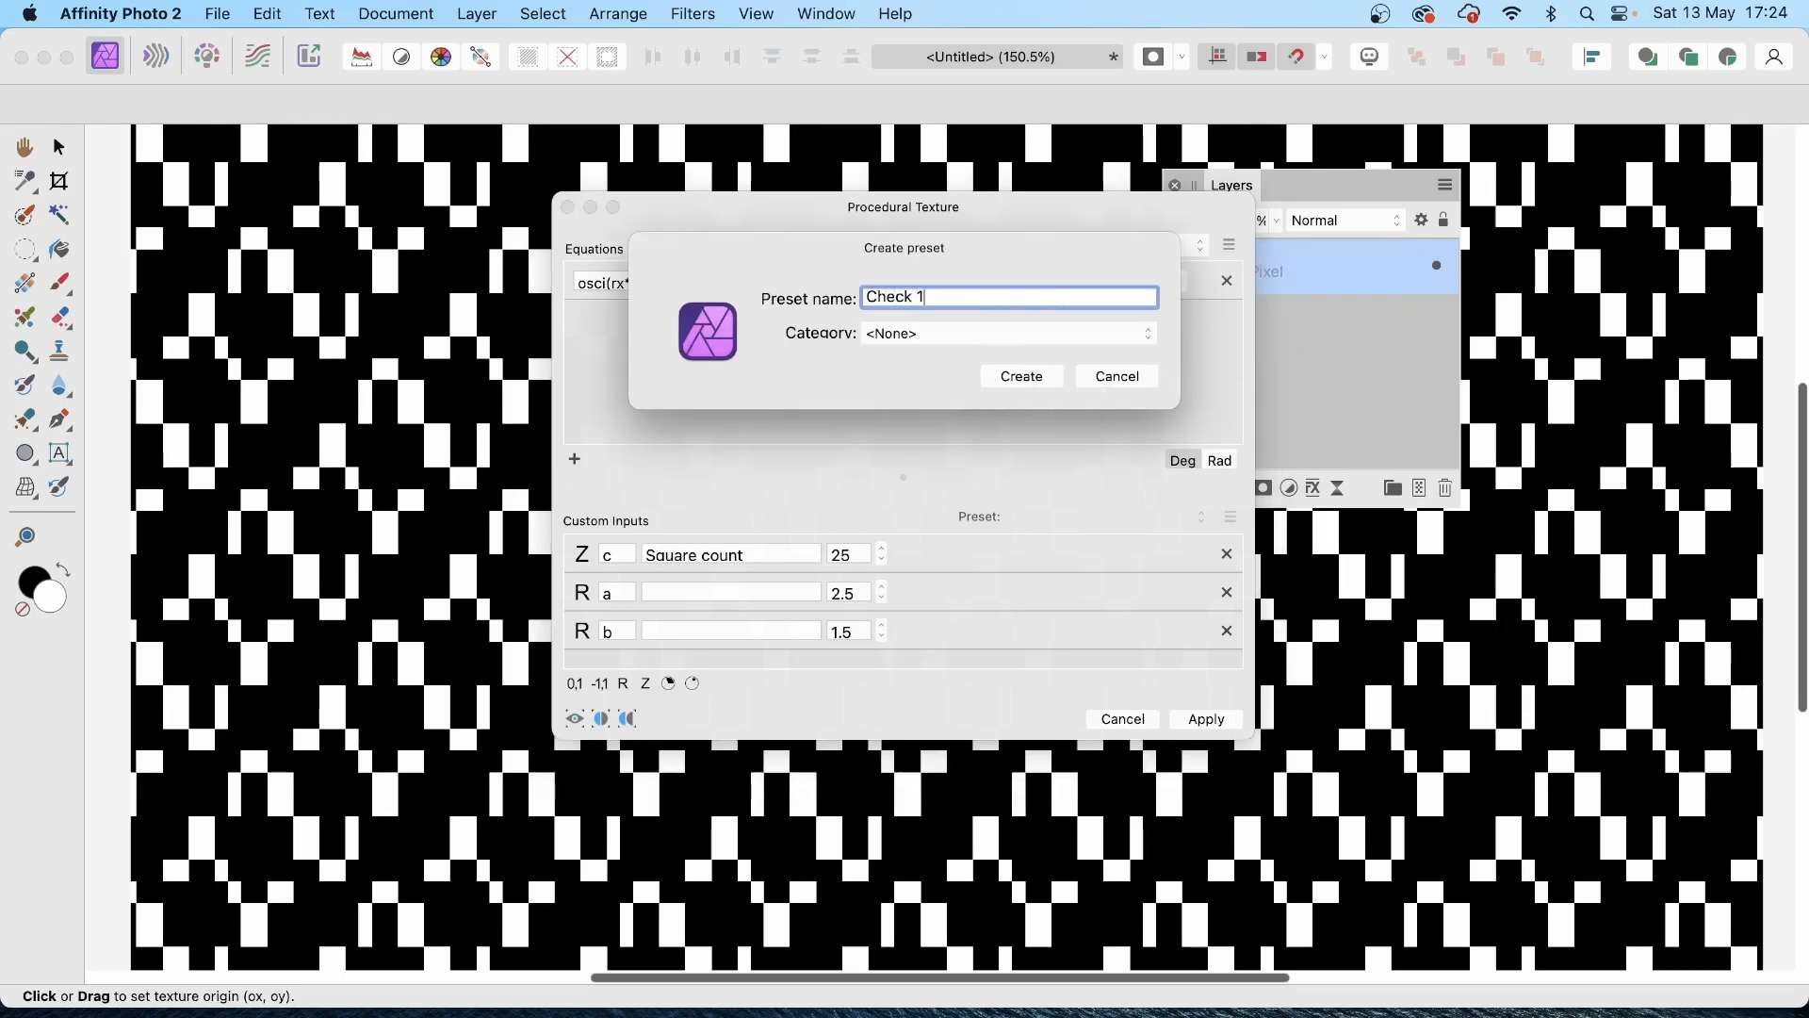
left_click(967, 333)
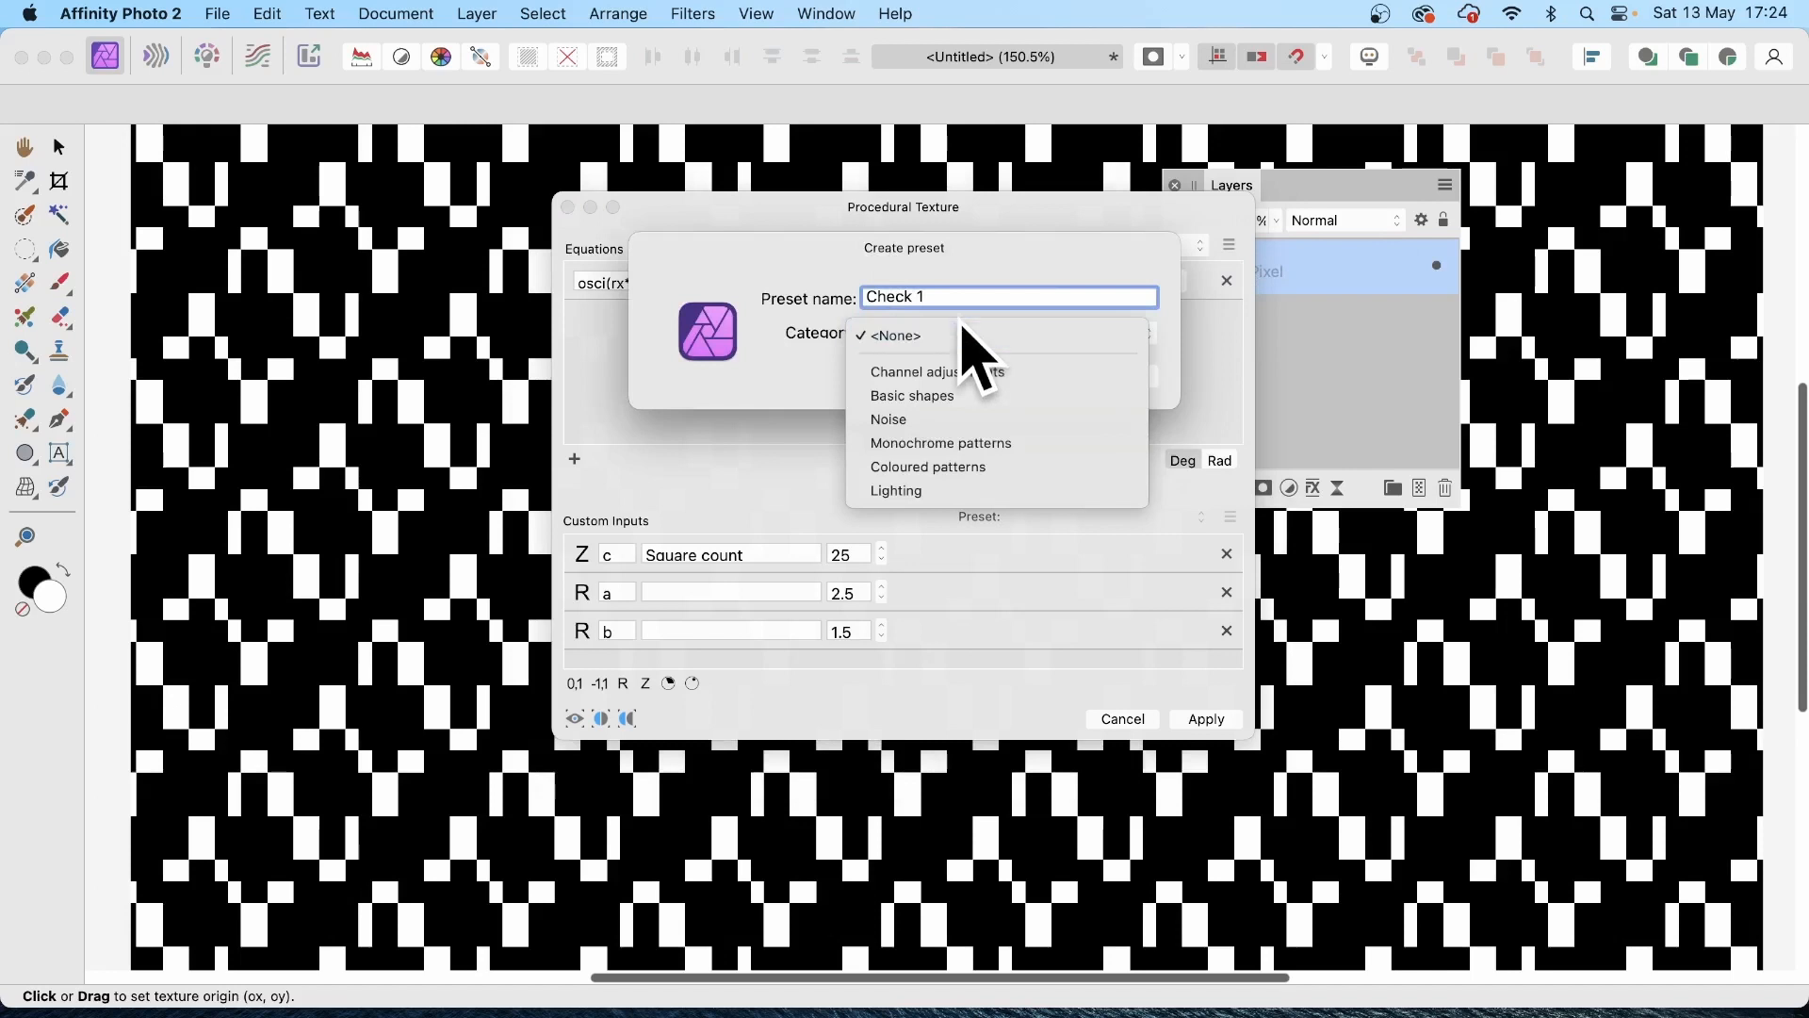
left_click(965, 445)
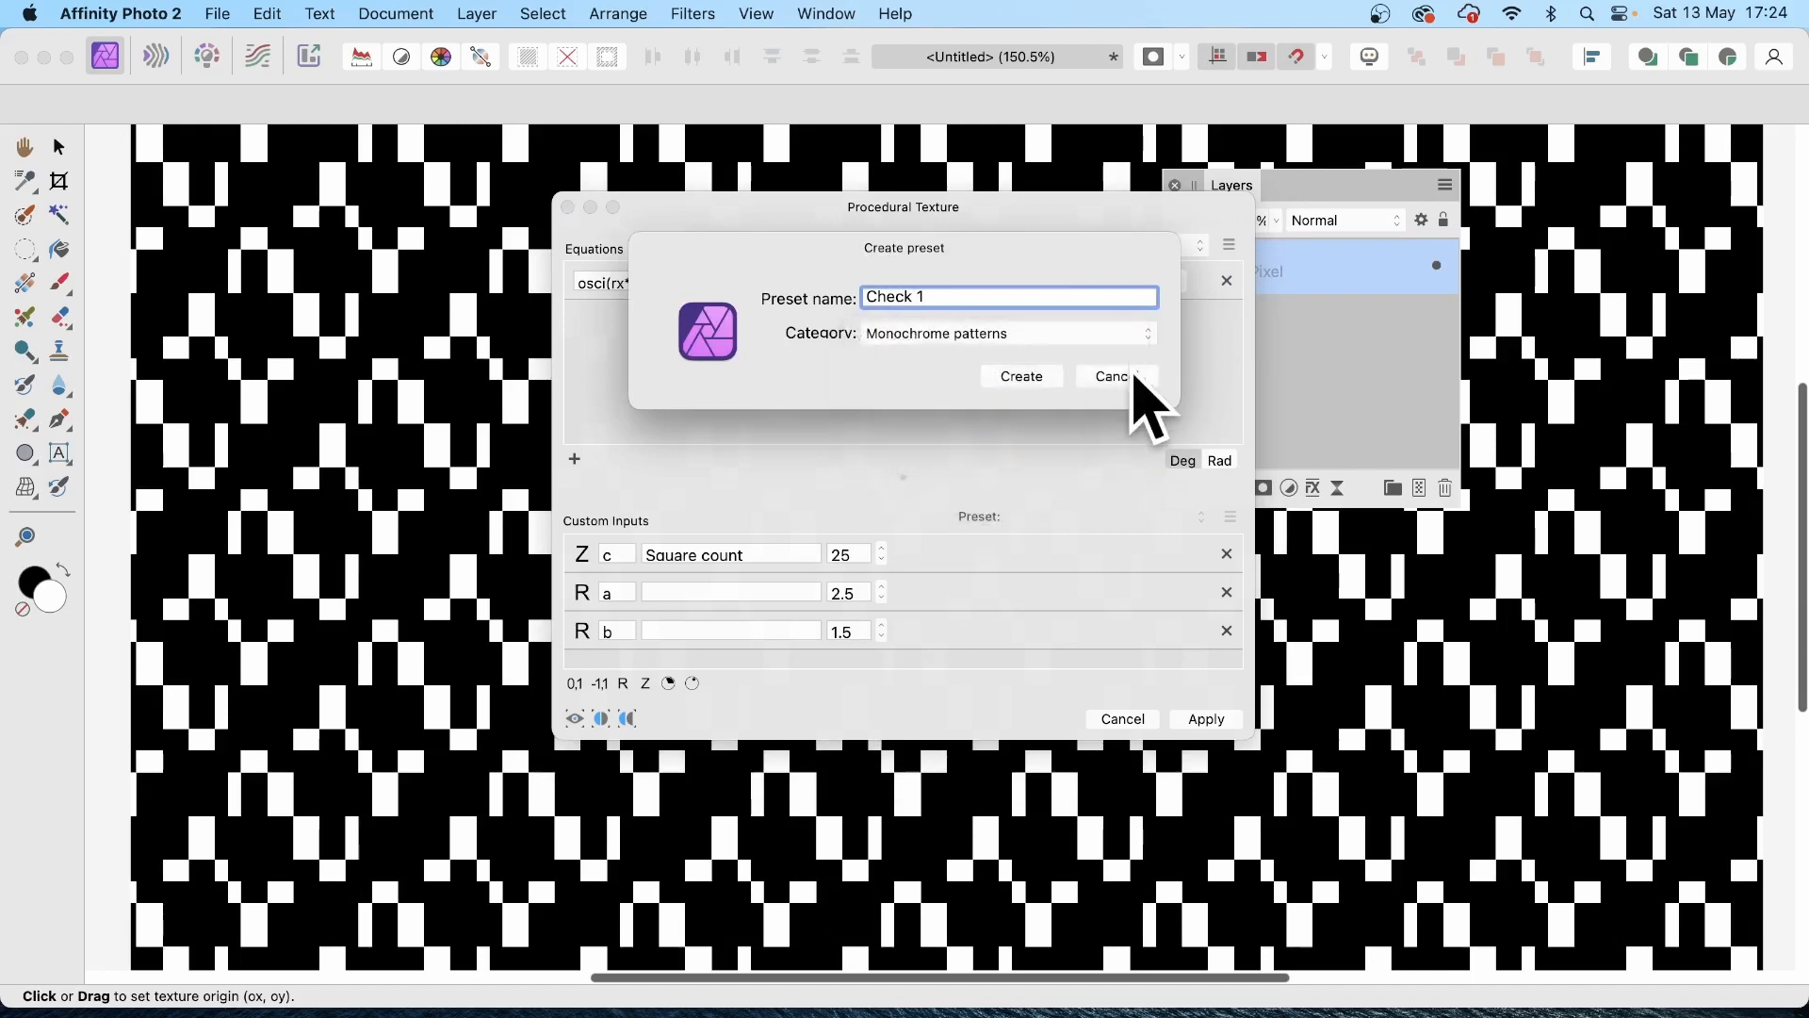
left_click(1023, 375)
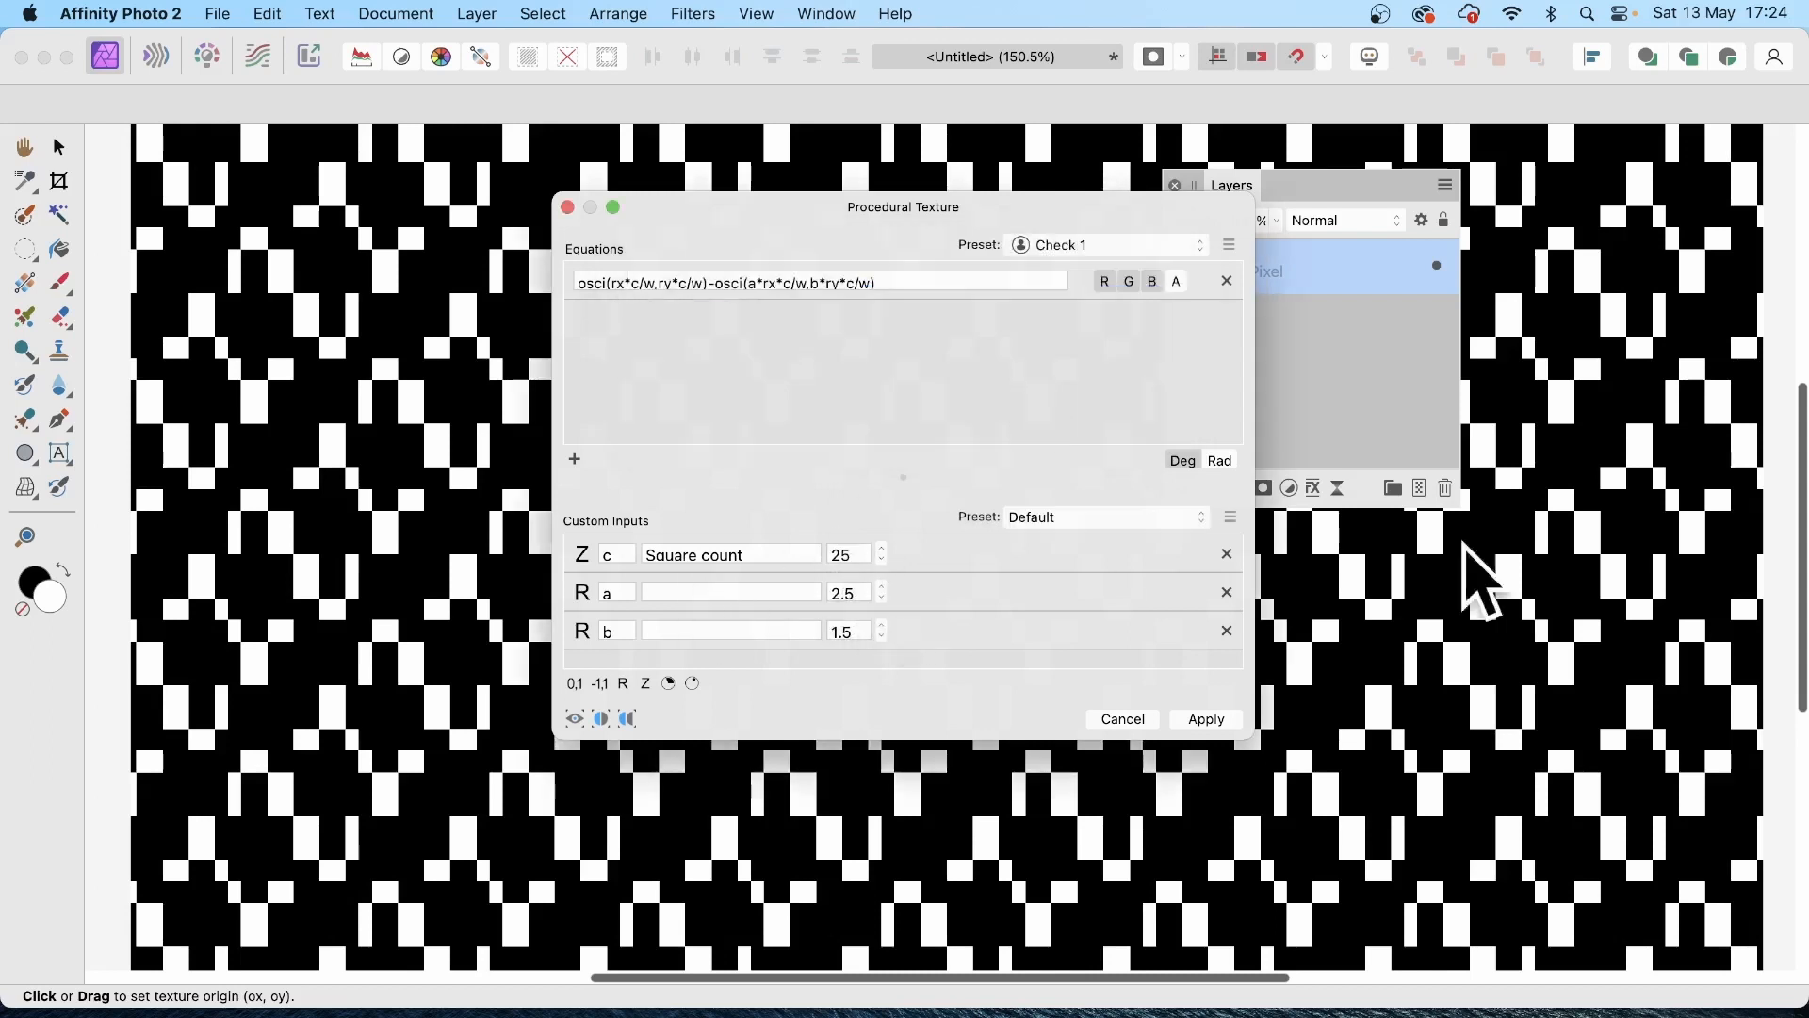
Step: Look at the values preset options for the custom inputs and apply the procedural texture to the Pixel layer
left_click(1232, 517)
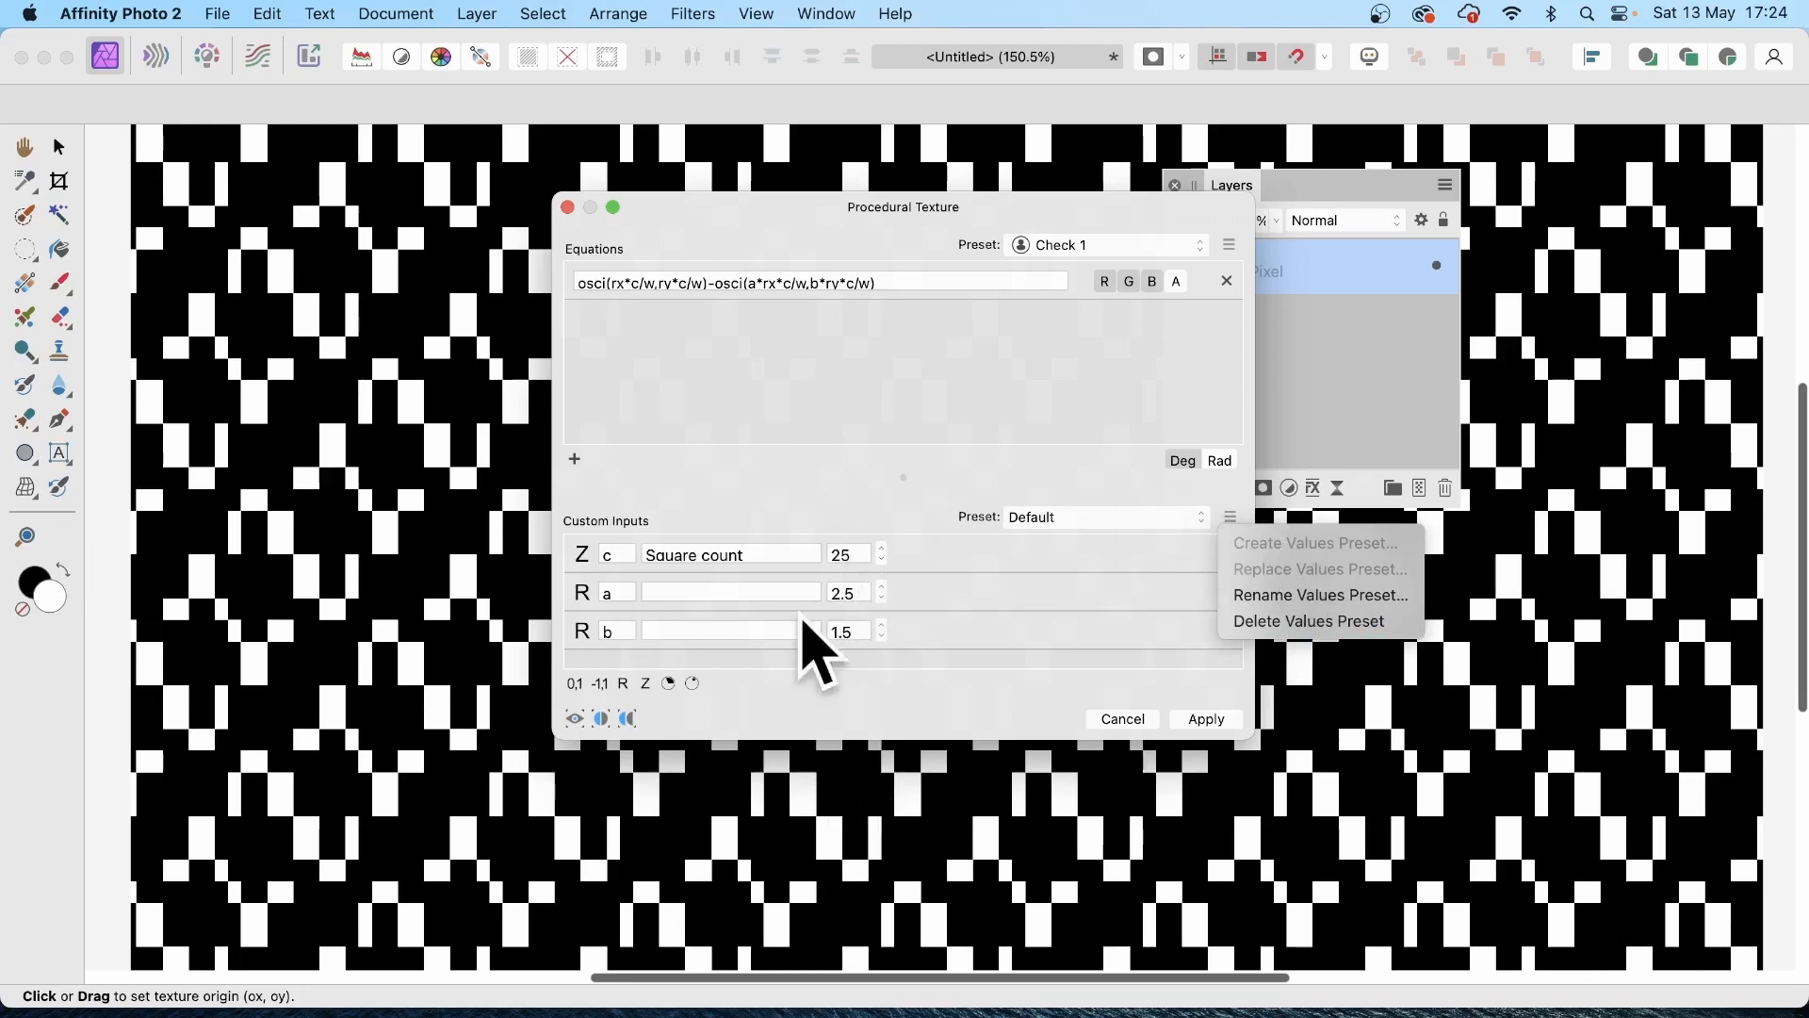
left_click(1220, 737)
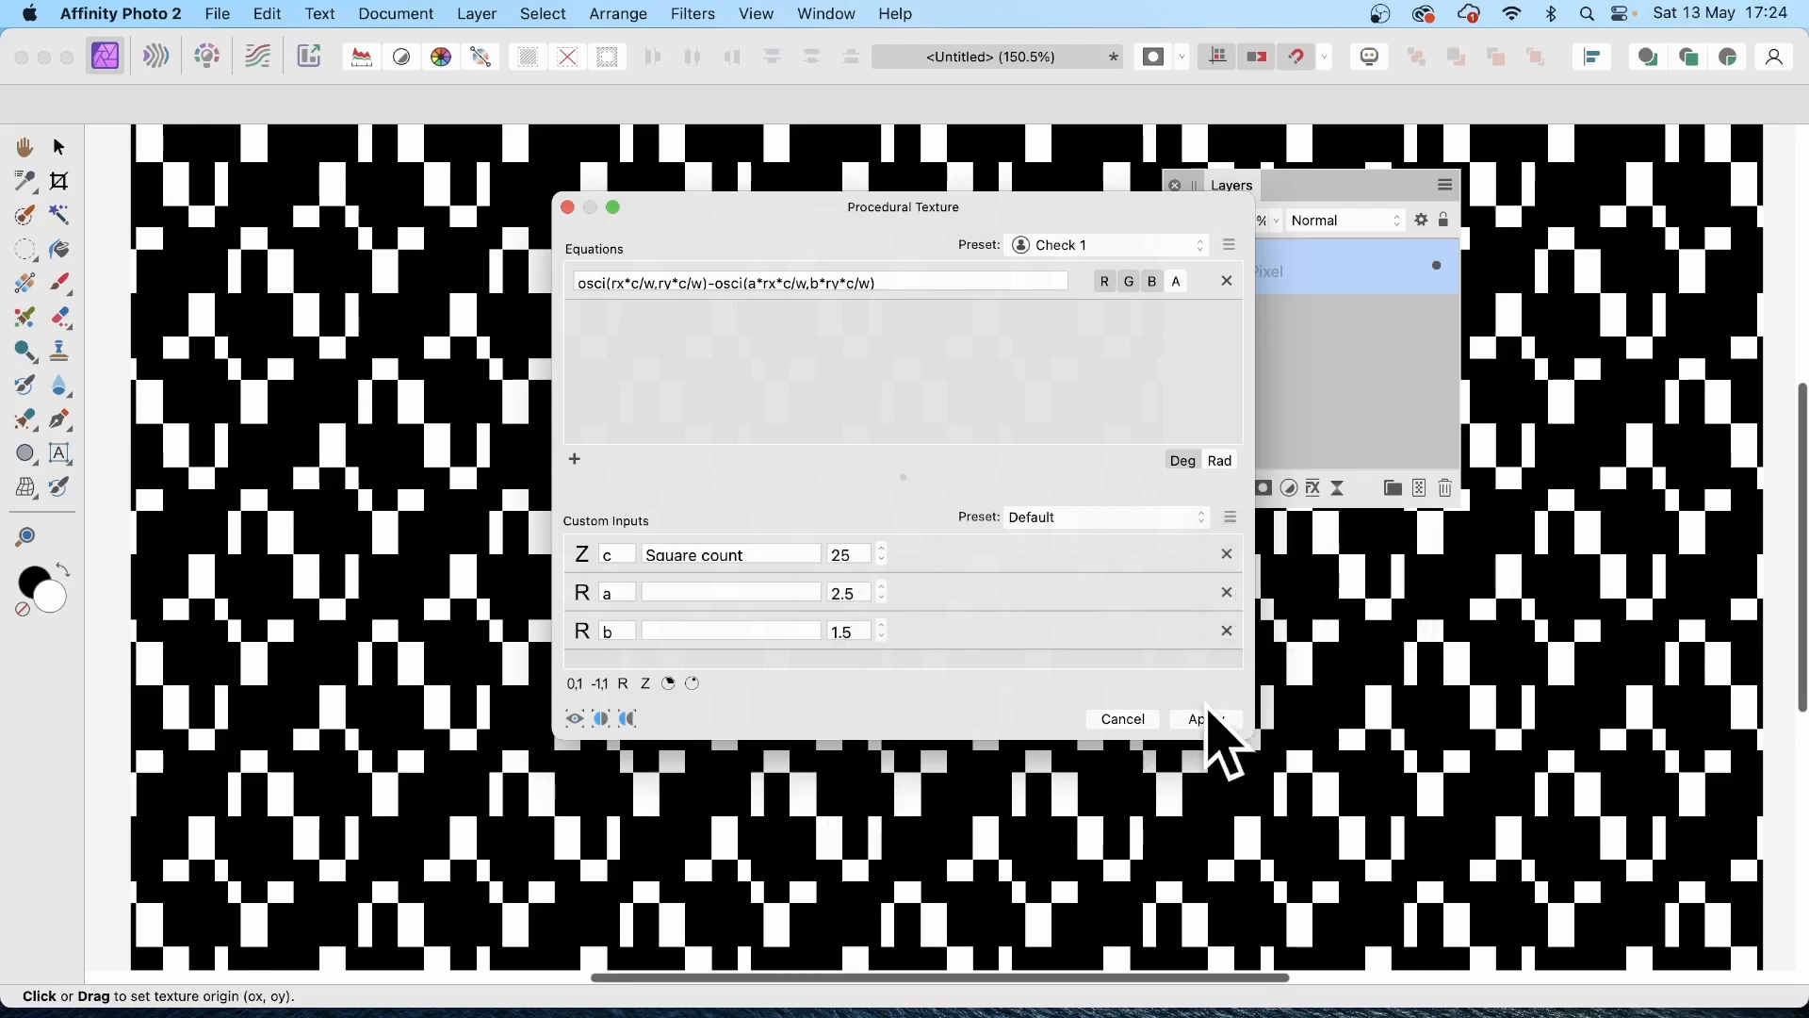
left_click(1208, 719)
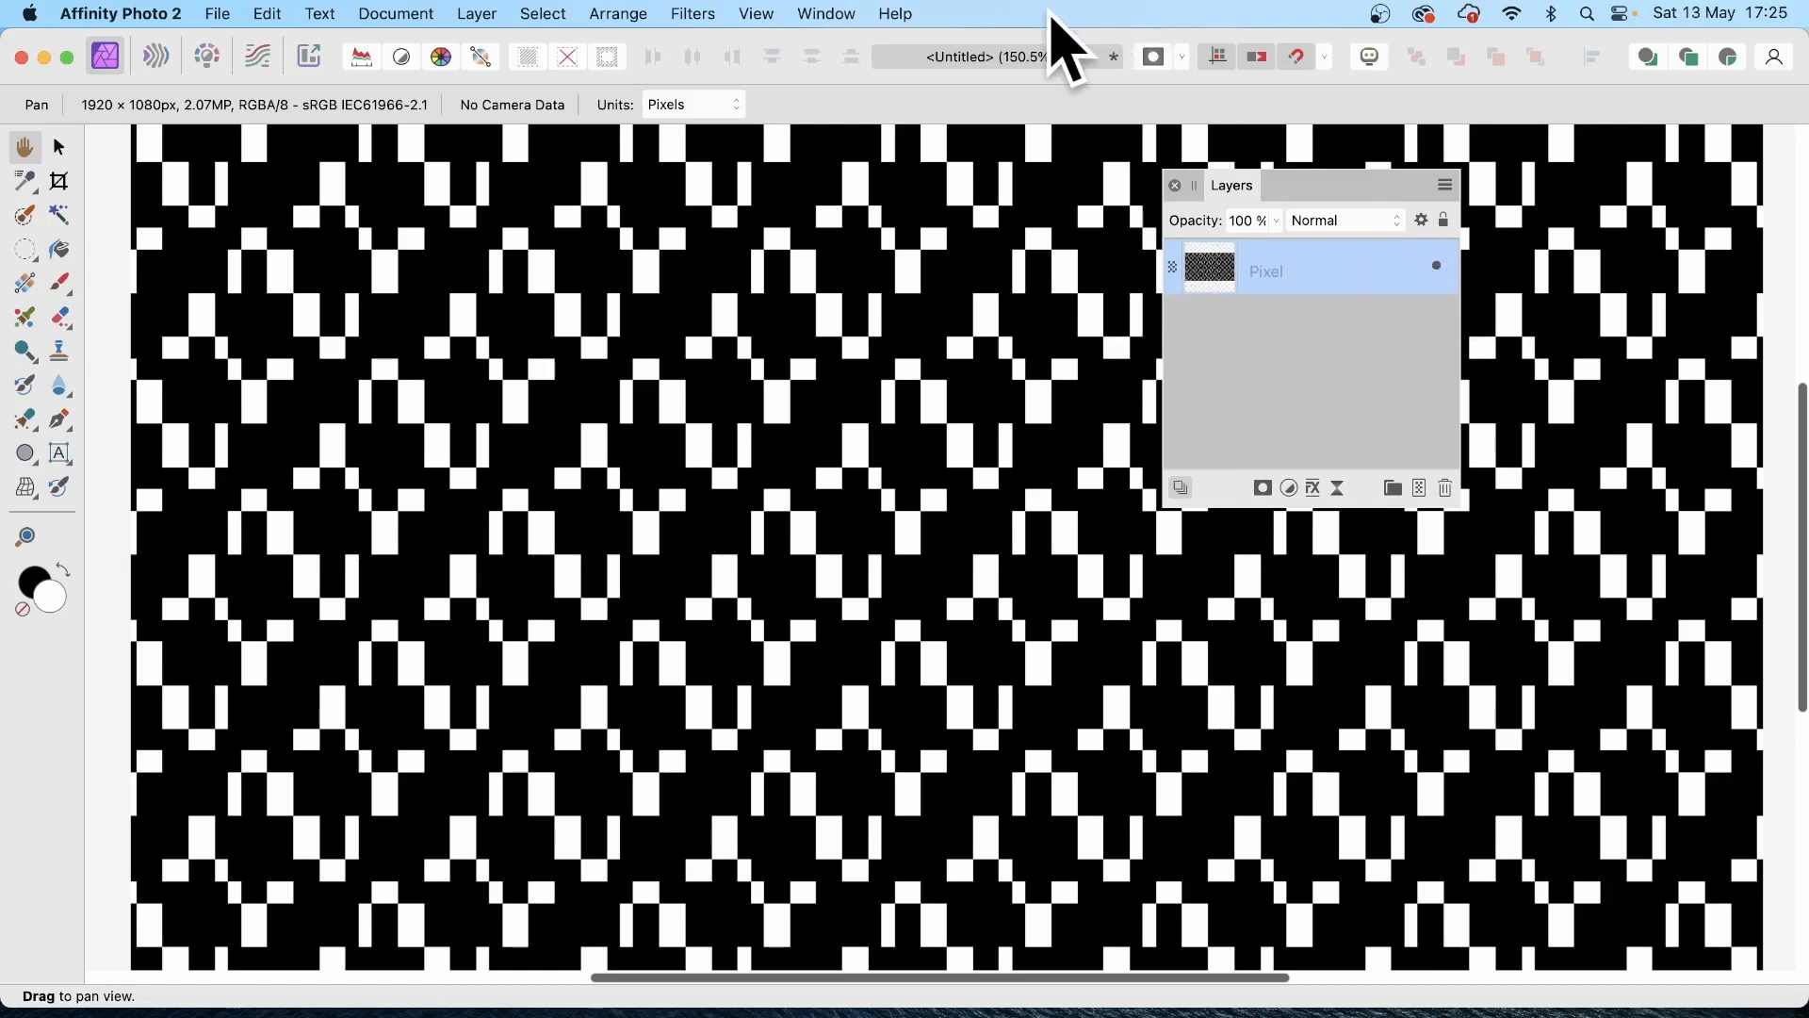
Step: Fade the applied procedural texture to 25% with the Normal blend mode
left_click(471, 13)
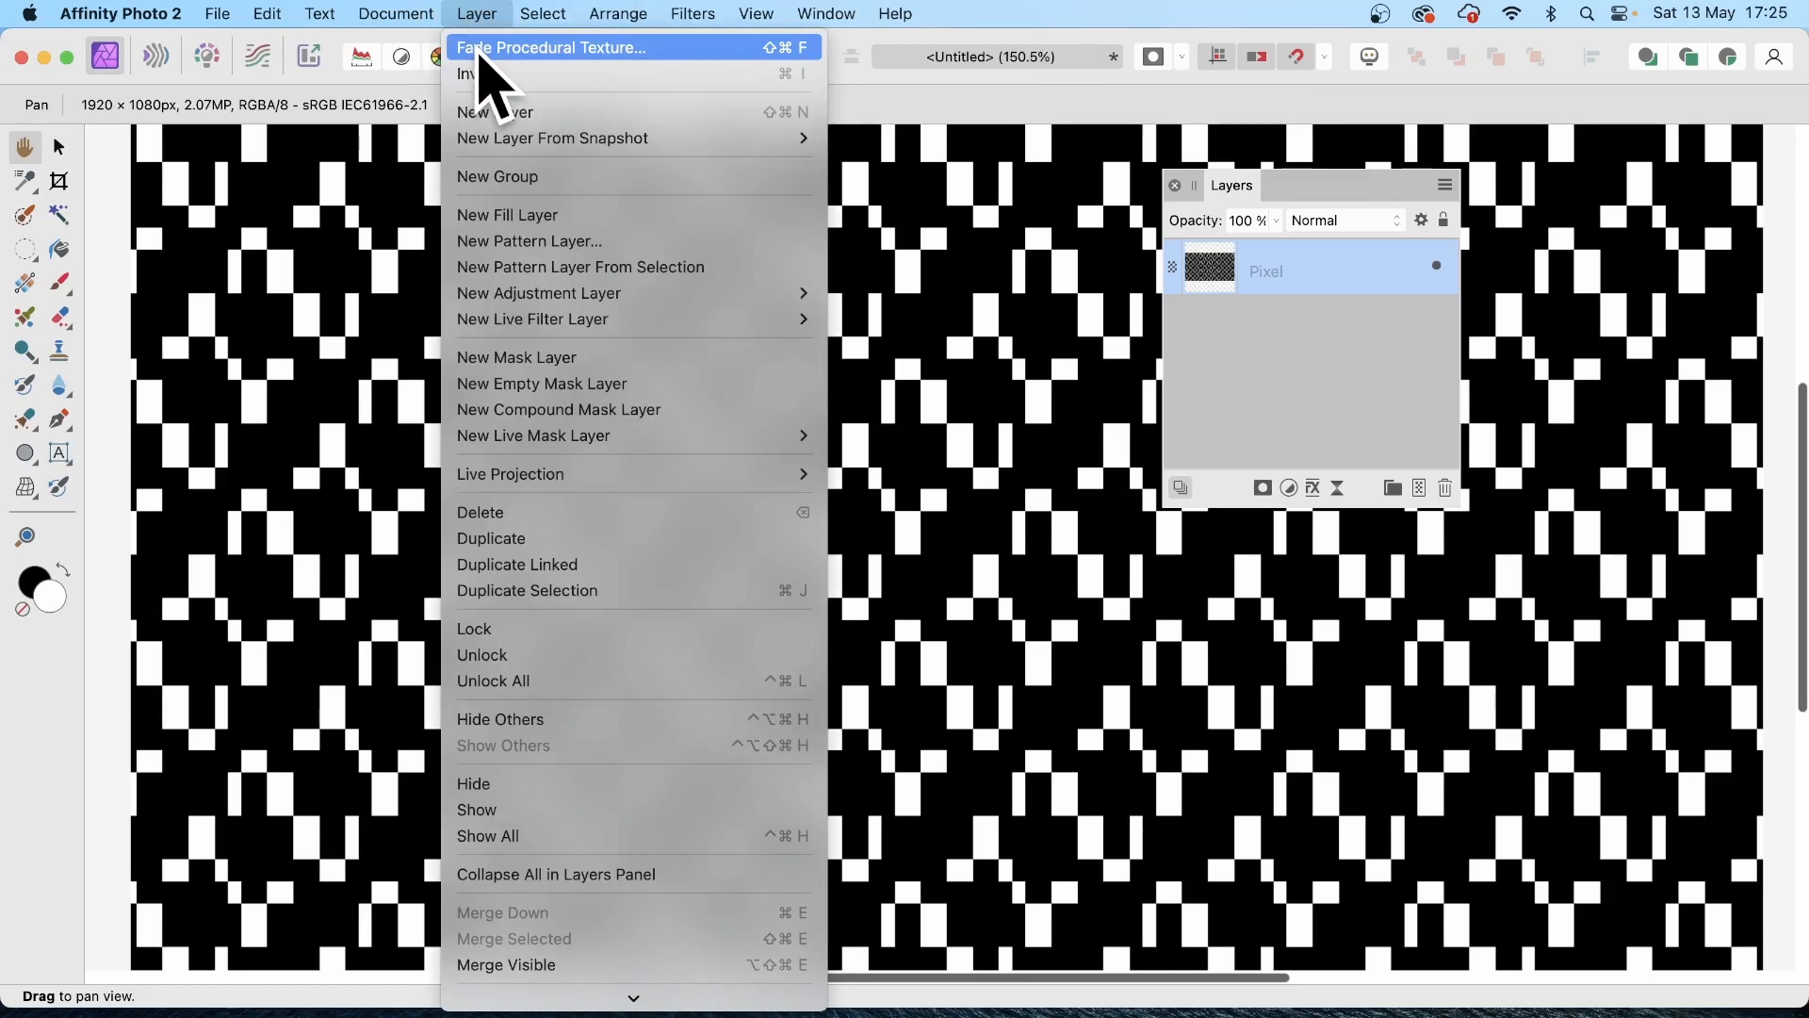
left_click(481, 57)
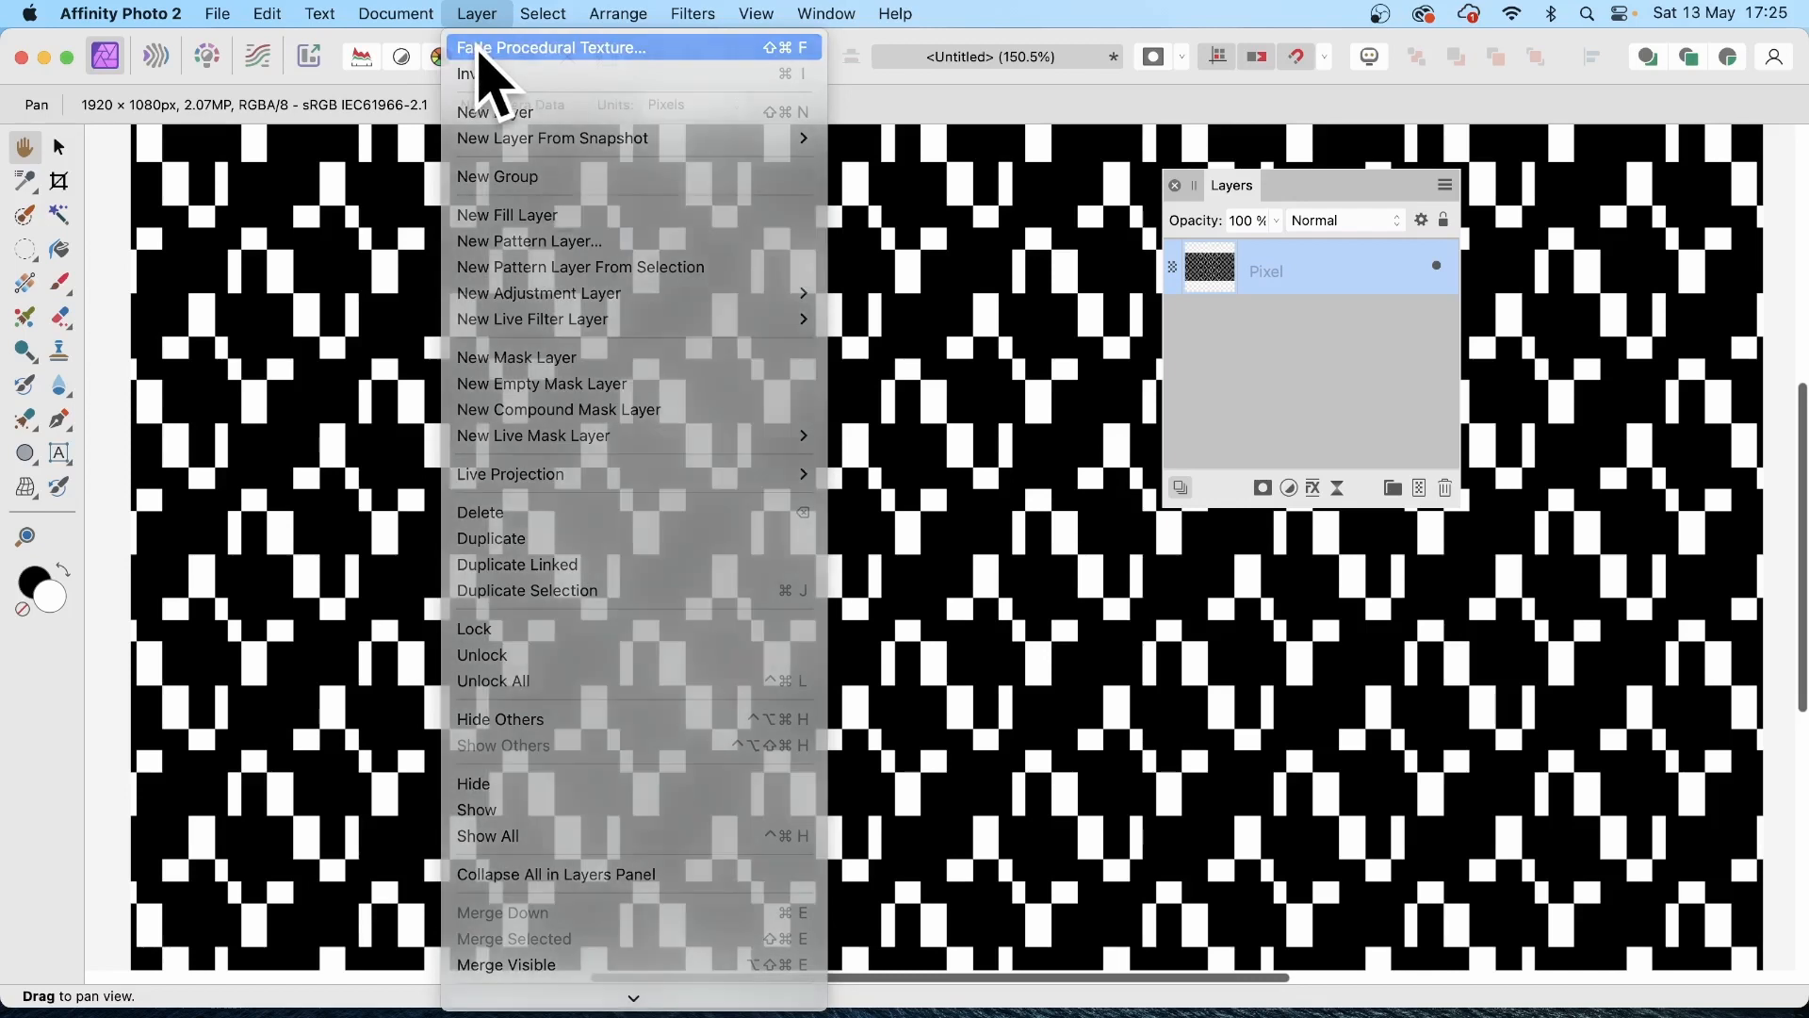
left_click_drag(1598, 803, 772, 307)
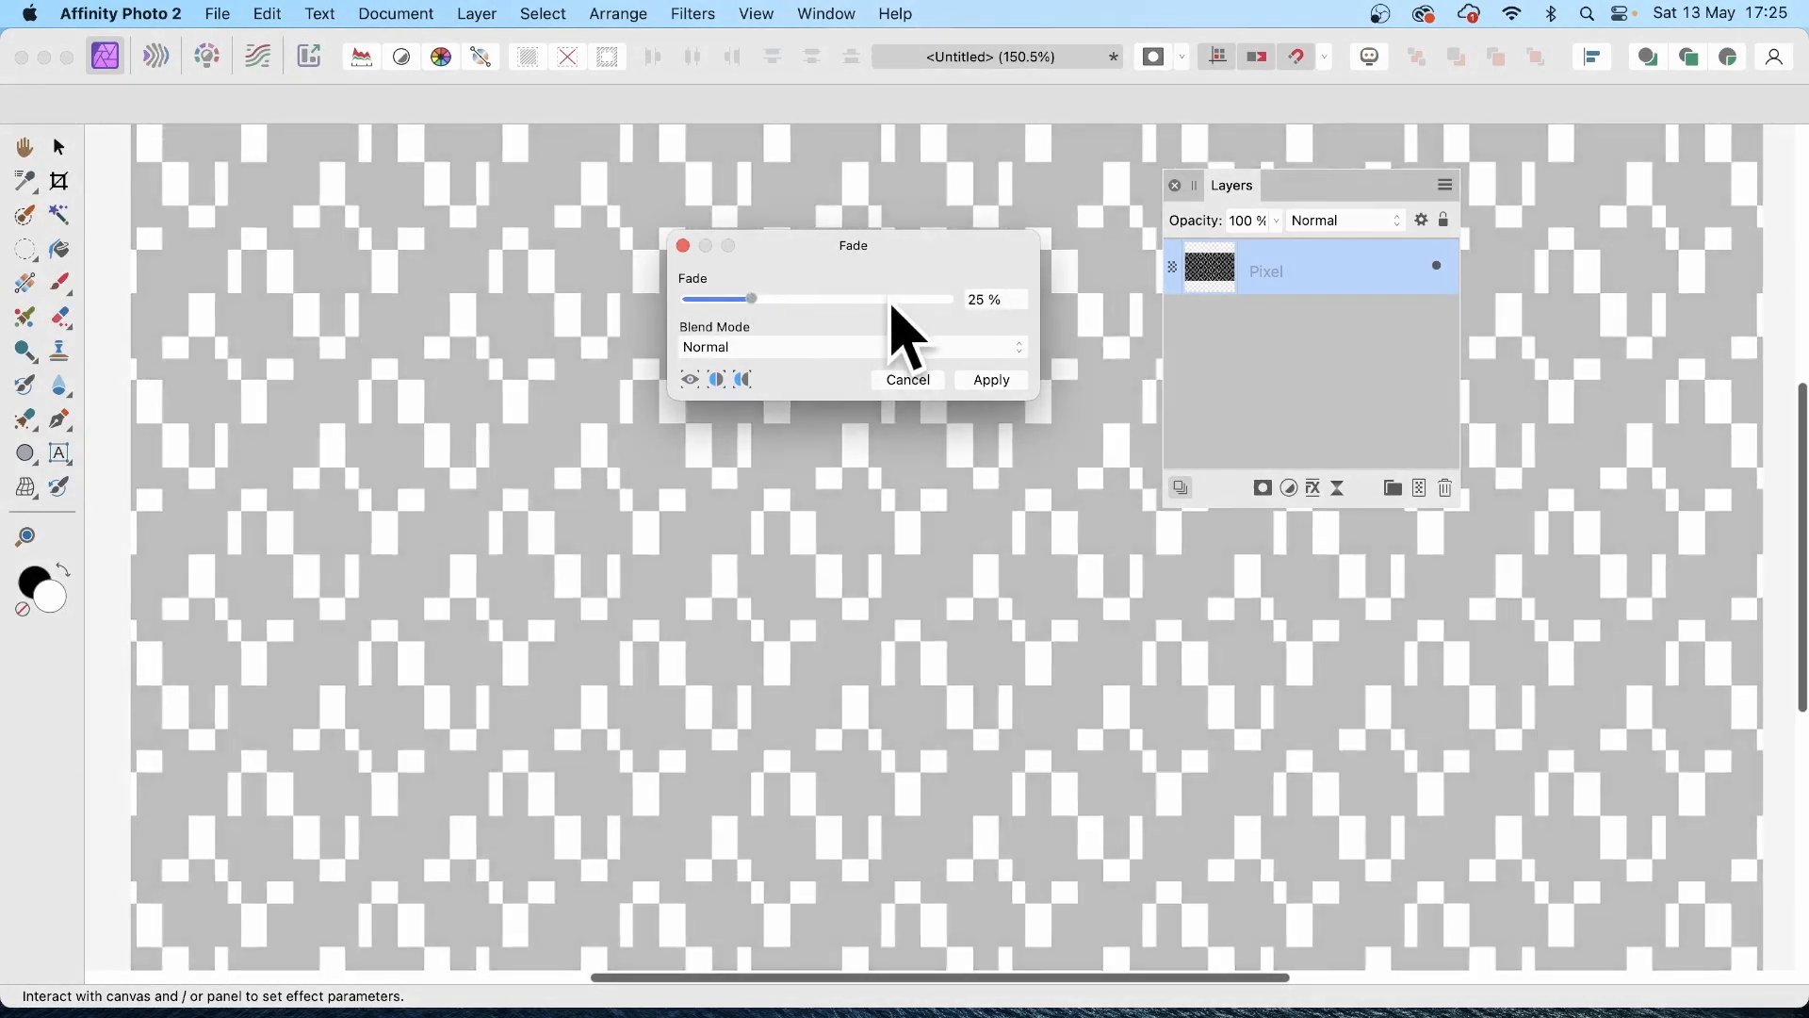
left_click(759, 349)
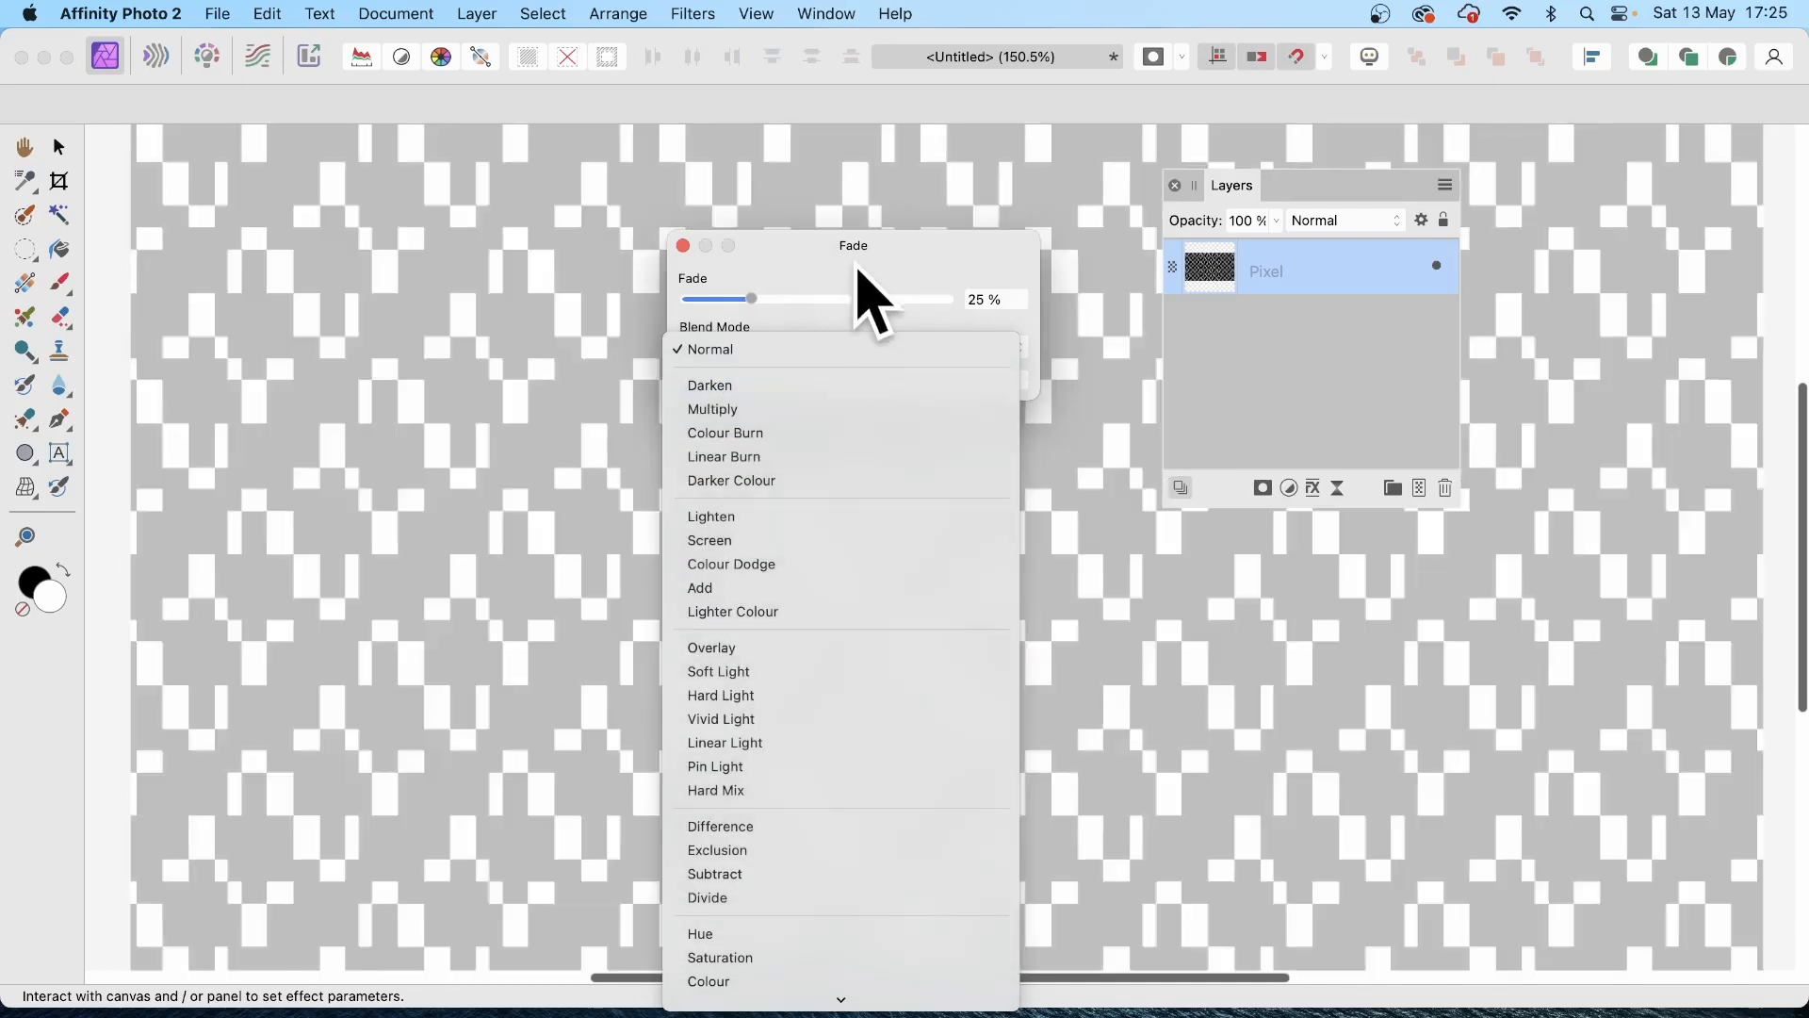
left_click(856, 265)
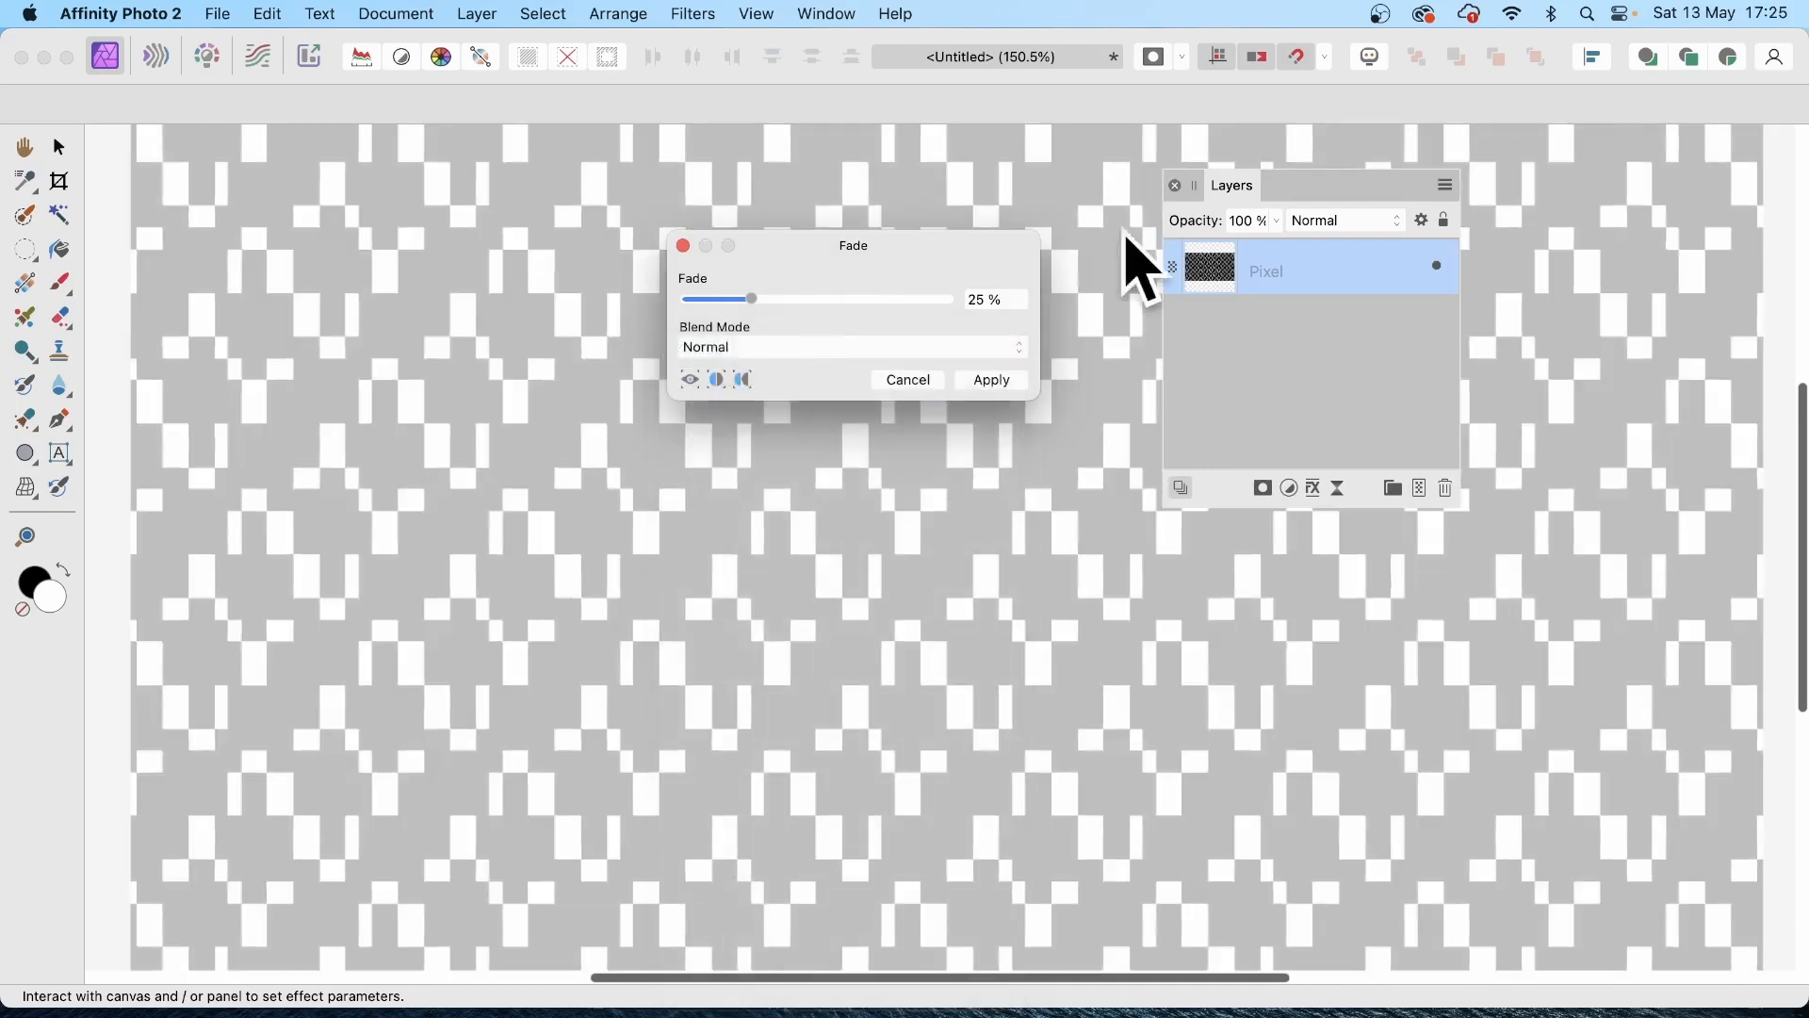
left_click(994, 381)
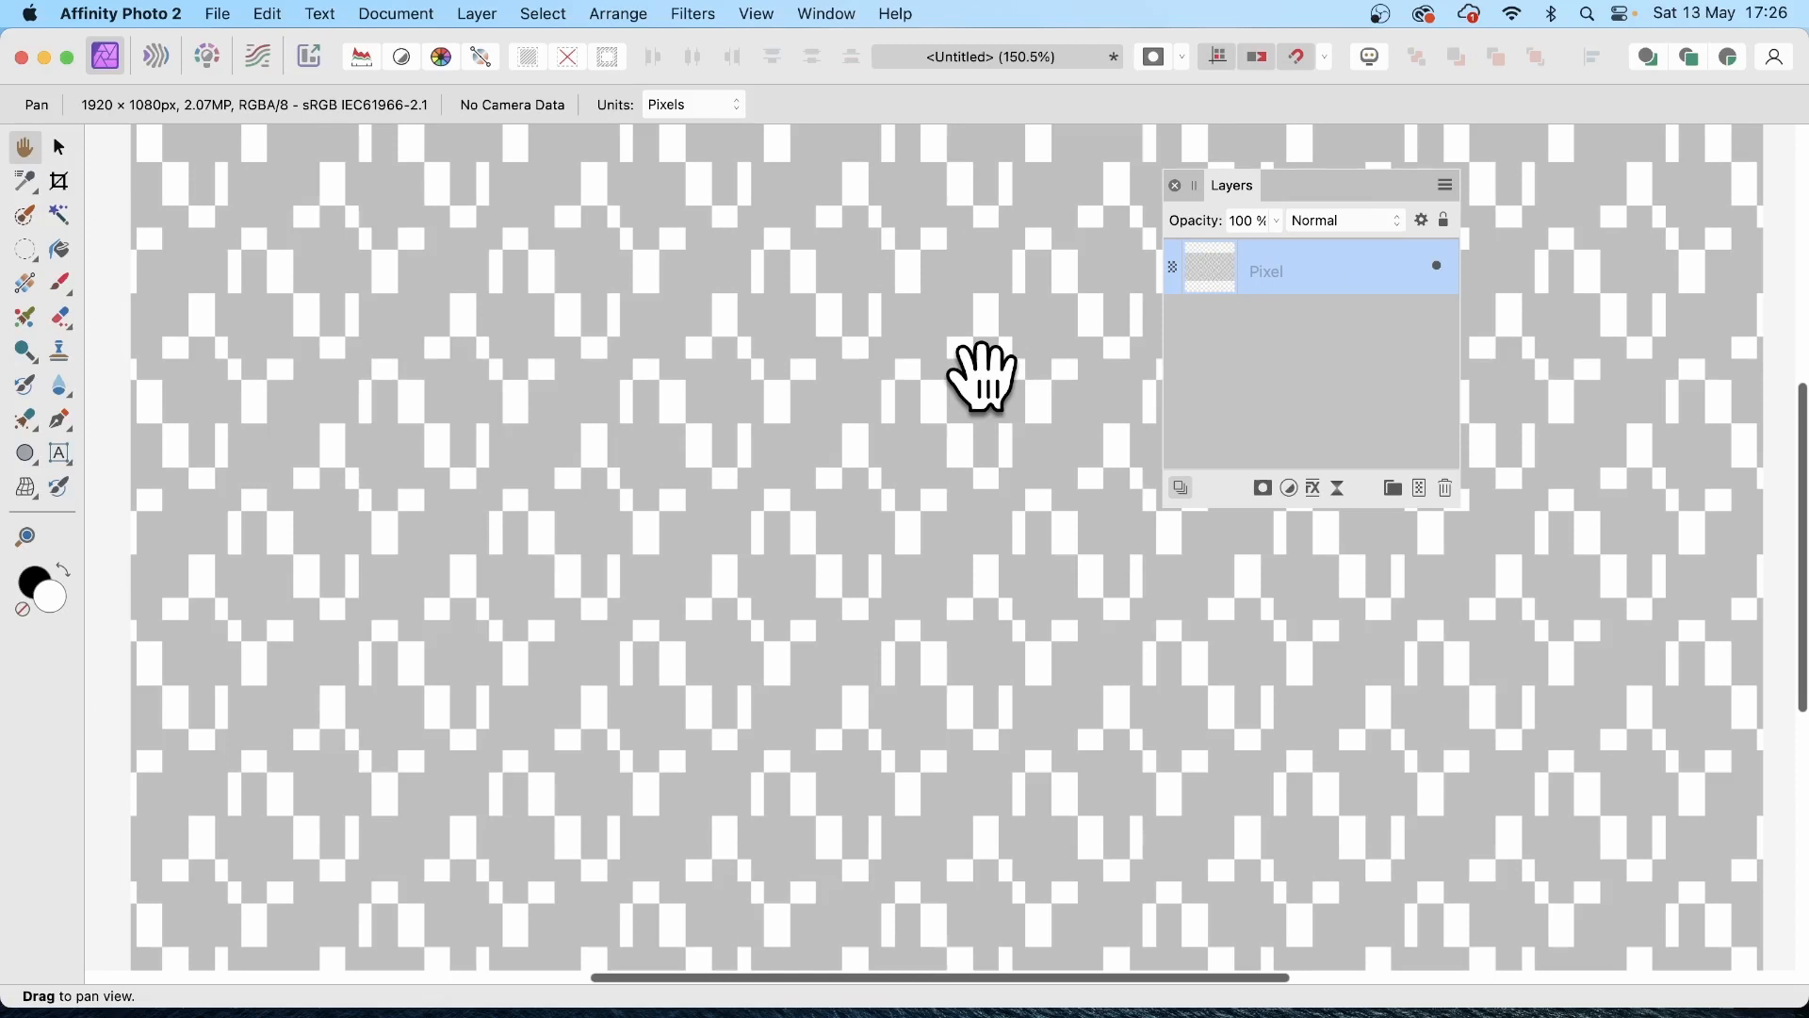
Step: Start the Procedural Texture filter on the Pixel layer and load the saved Check 1 preset from the Monochrome patterns
left_click(695, 14)
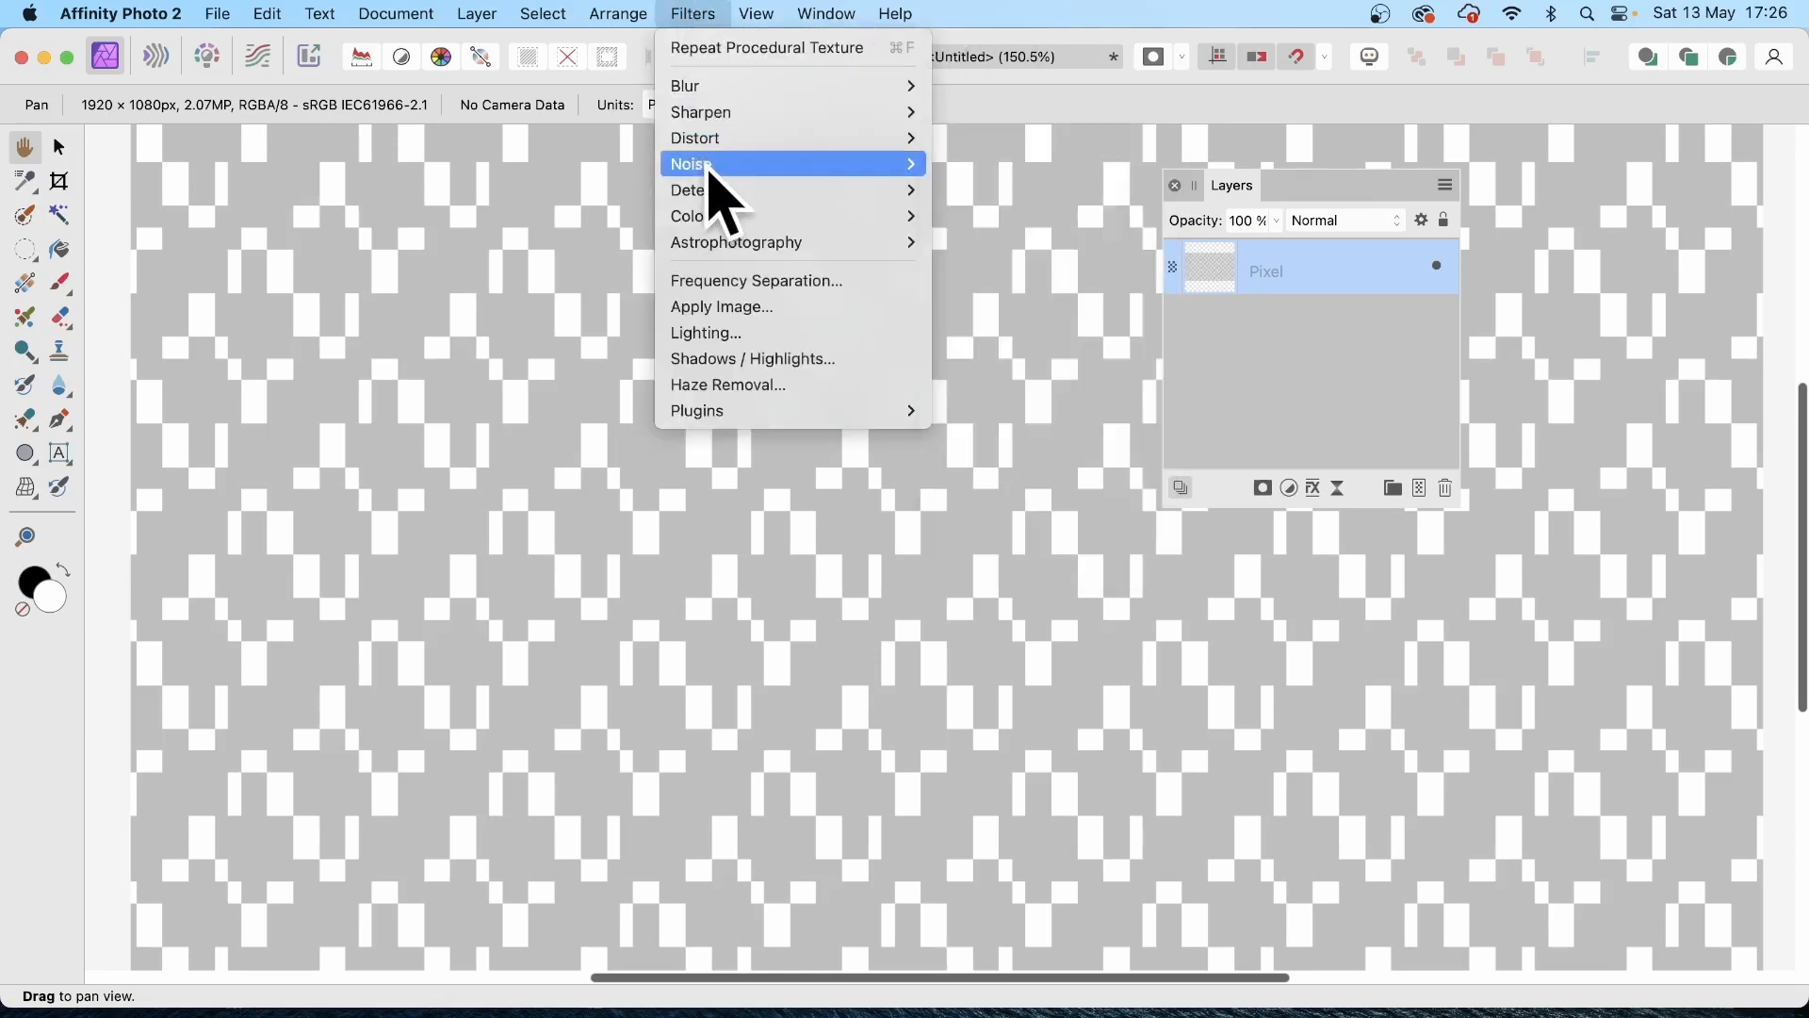
mouse_move(718, 223)
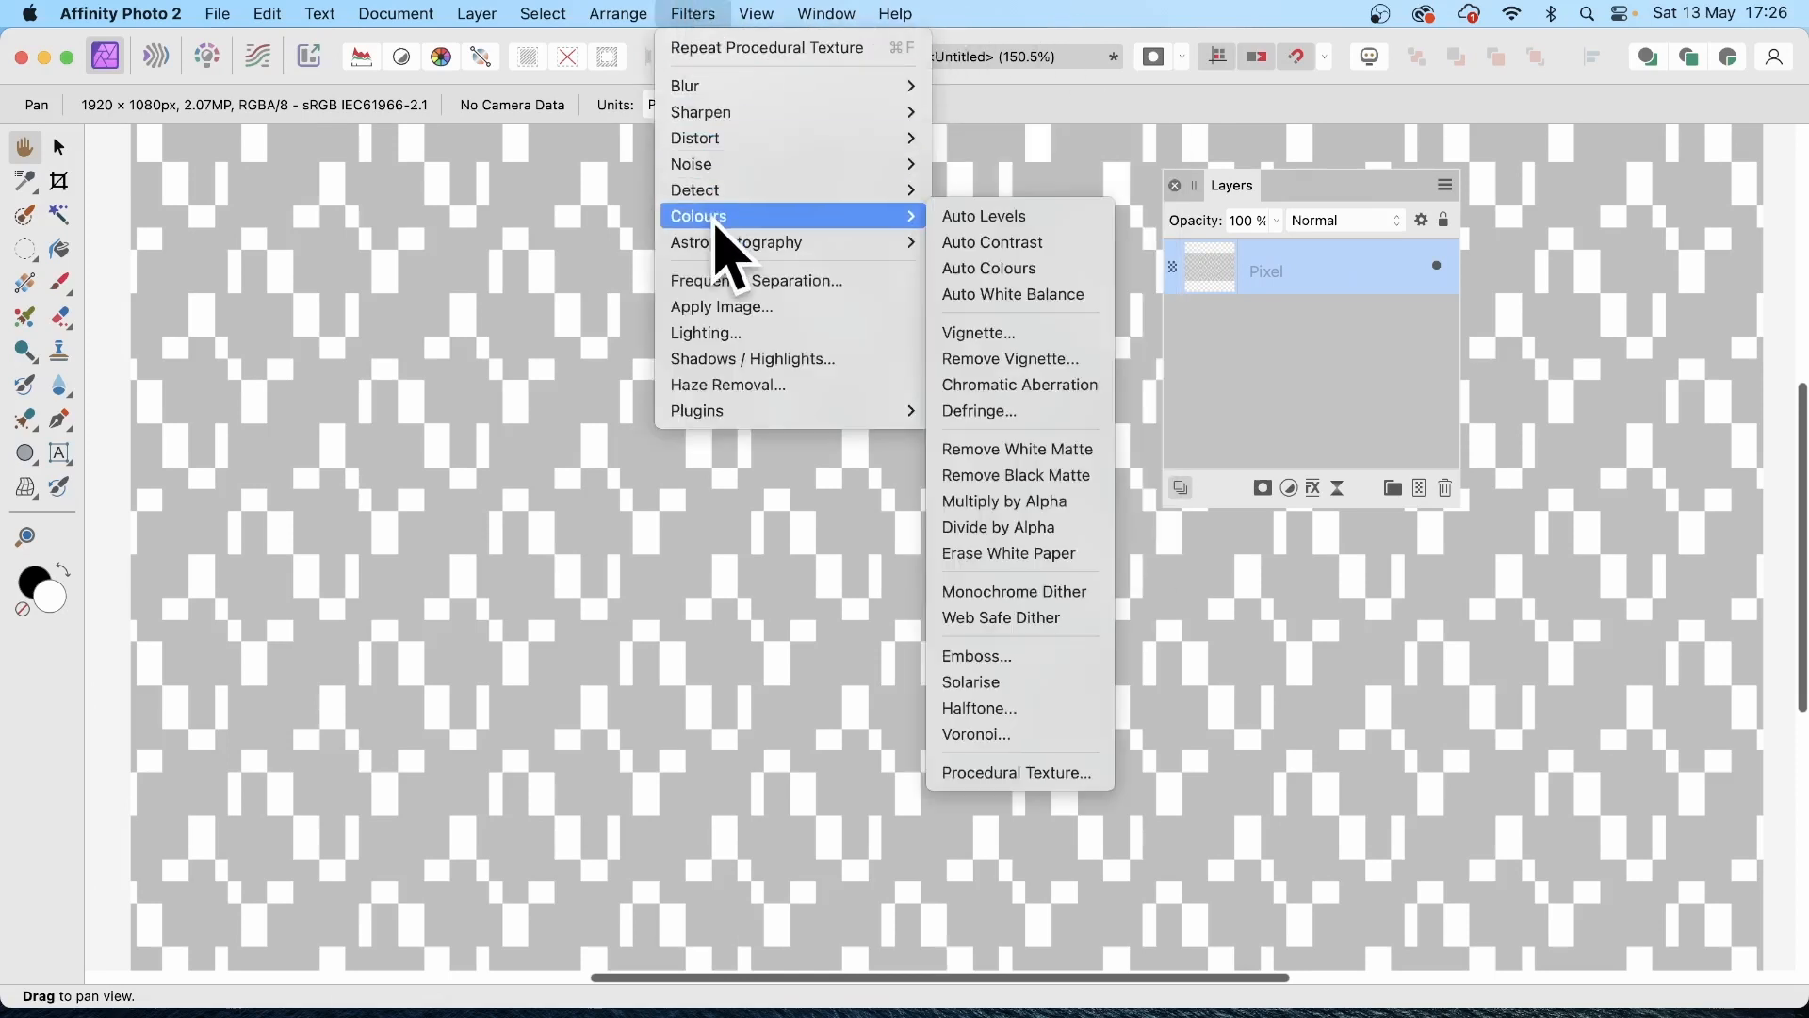
left_click(1073, 805)
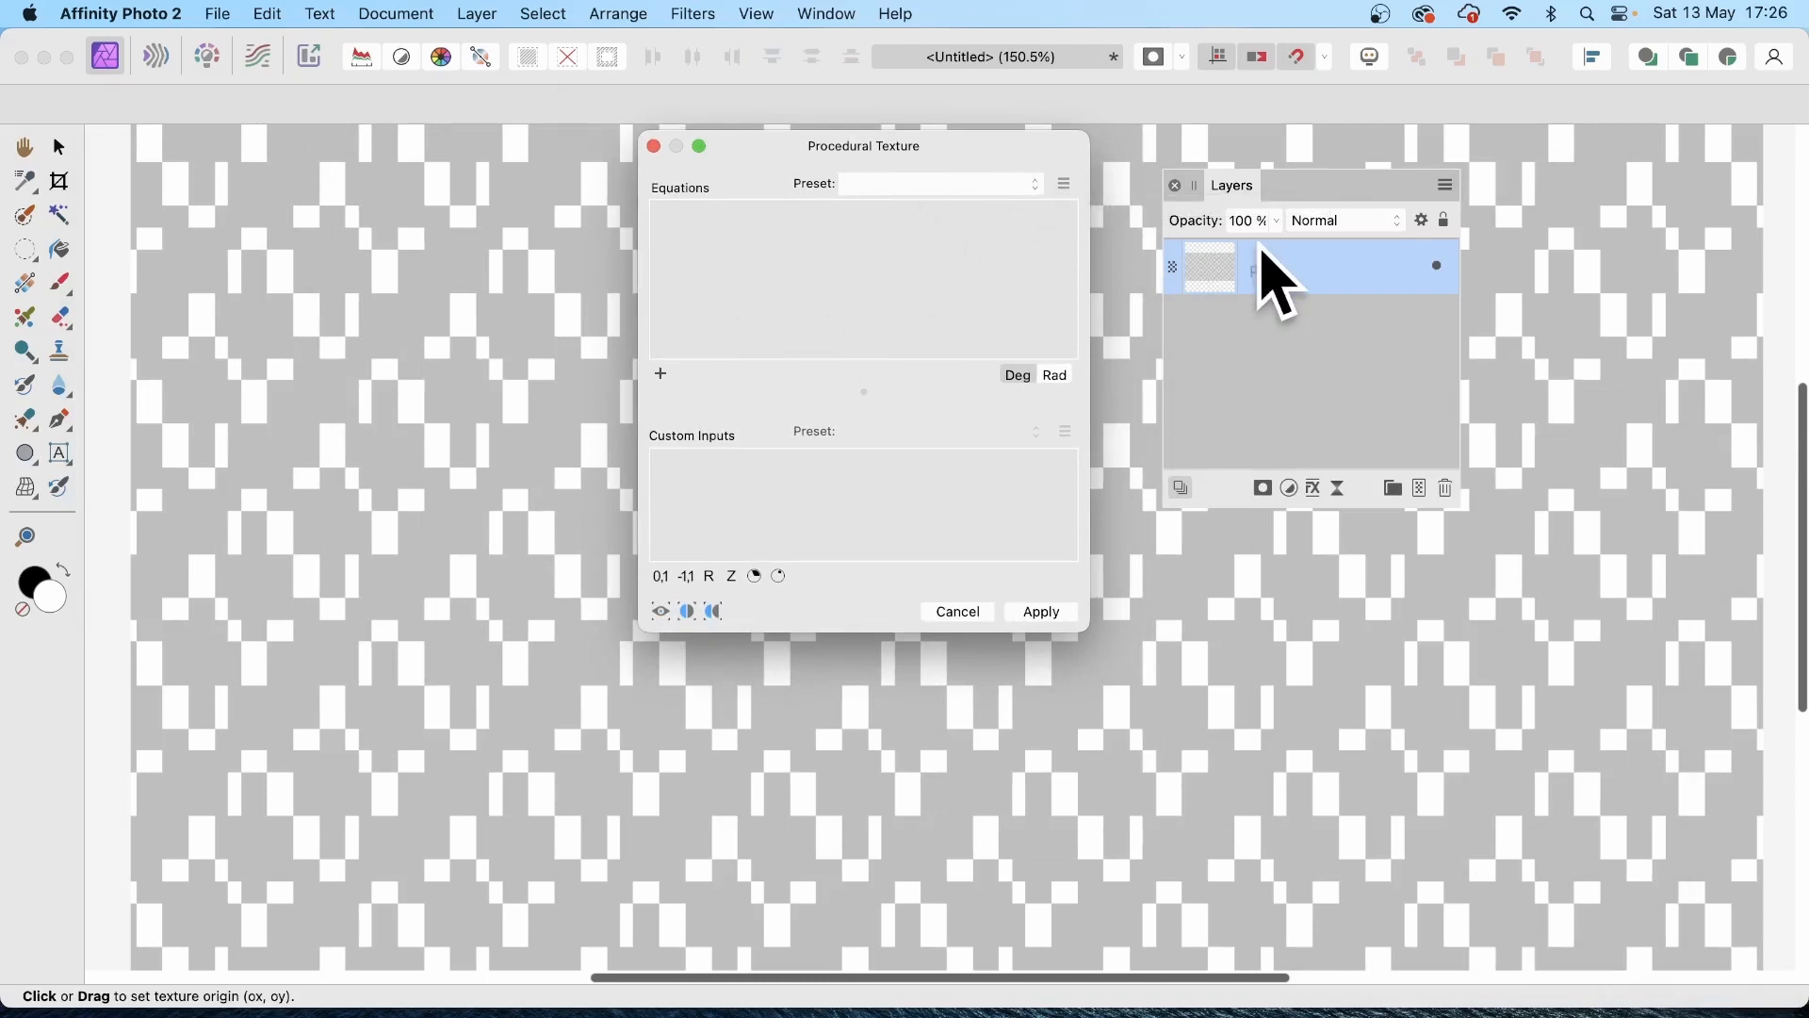
left_click(1037, 183)
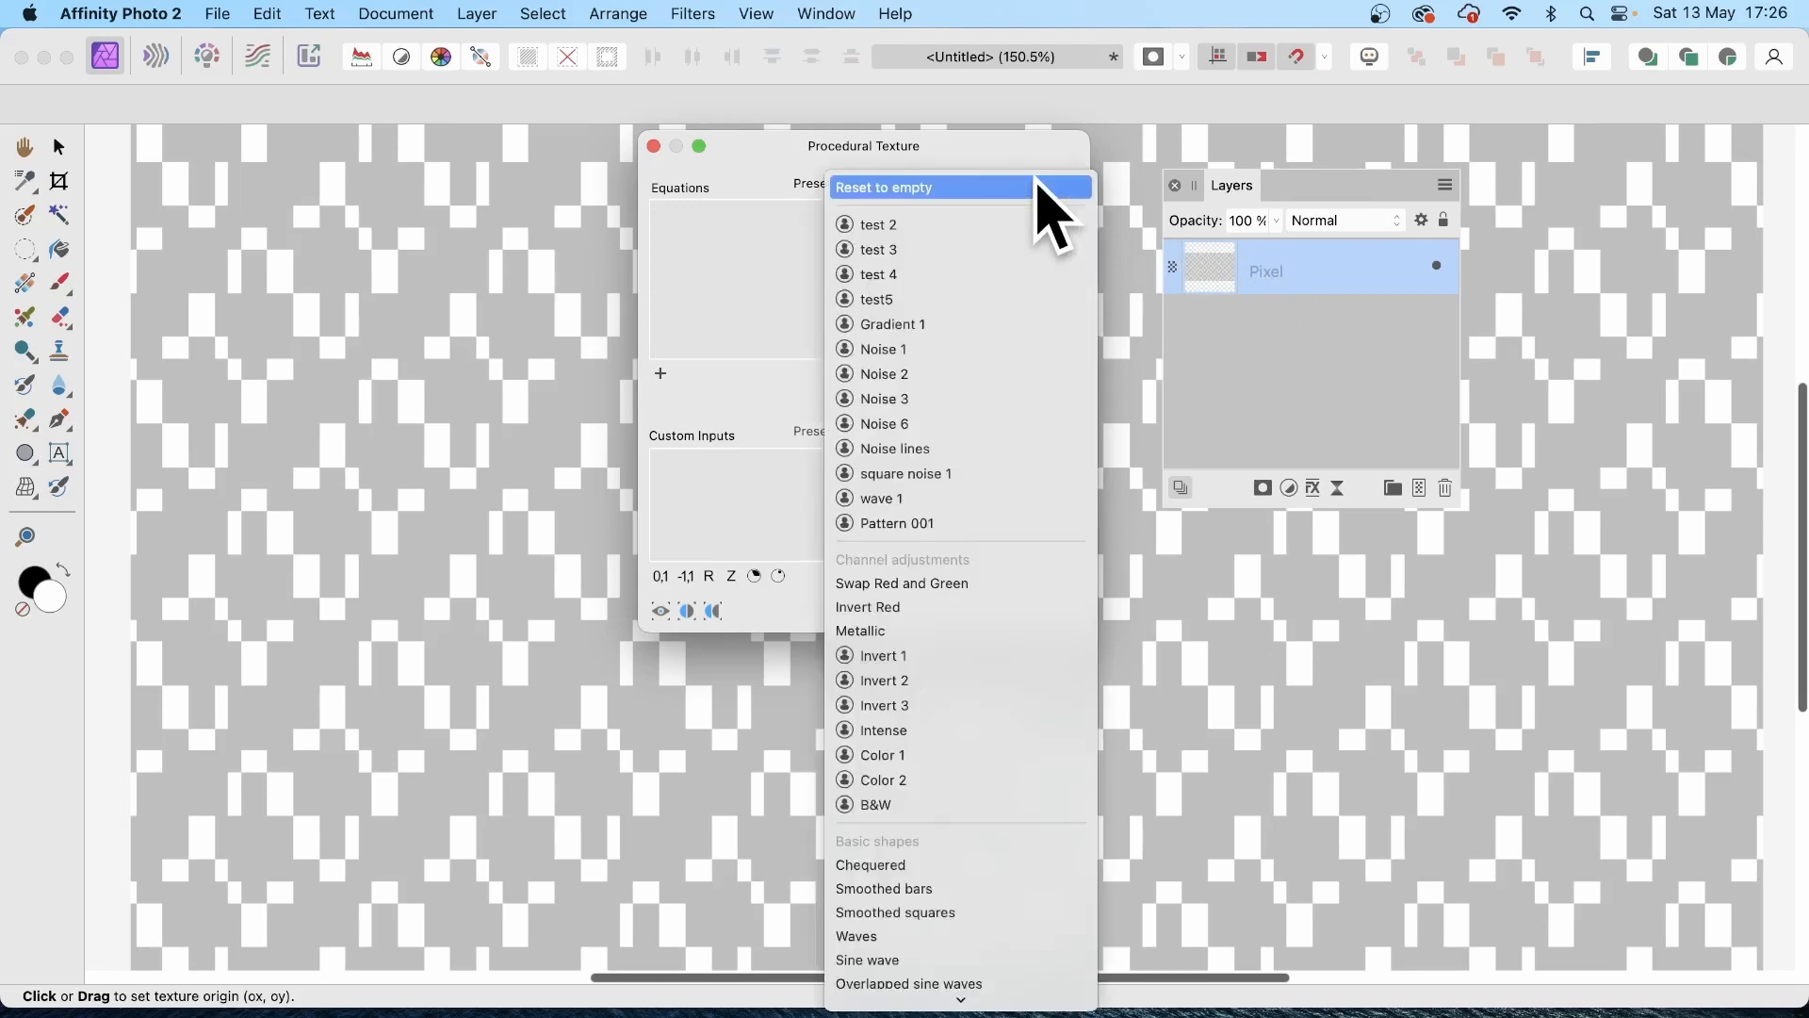
scroll(966, 693, "down", 5)
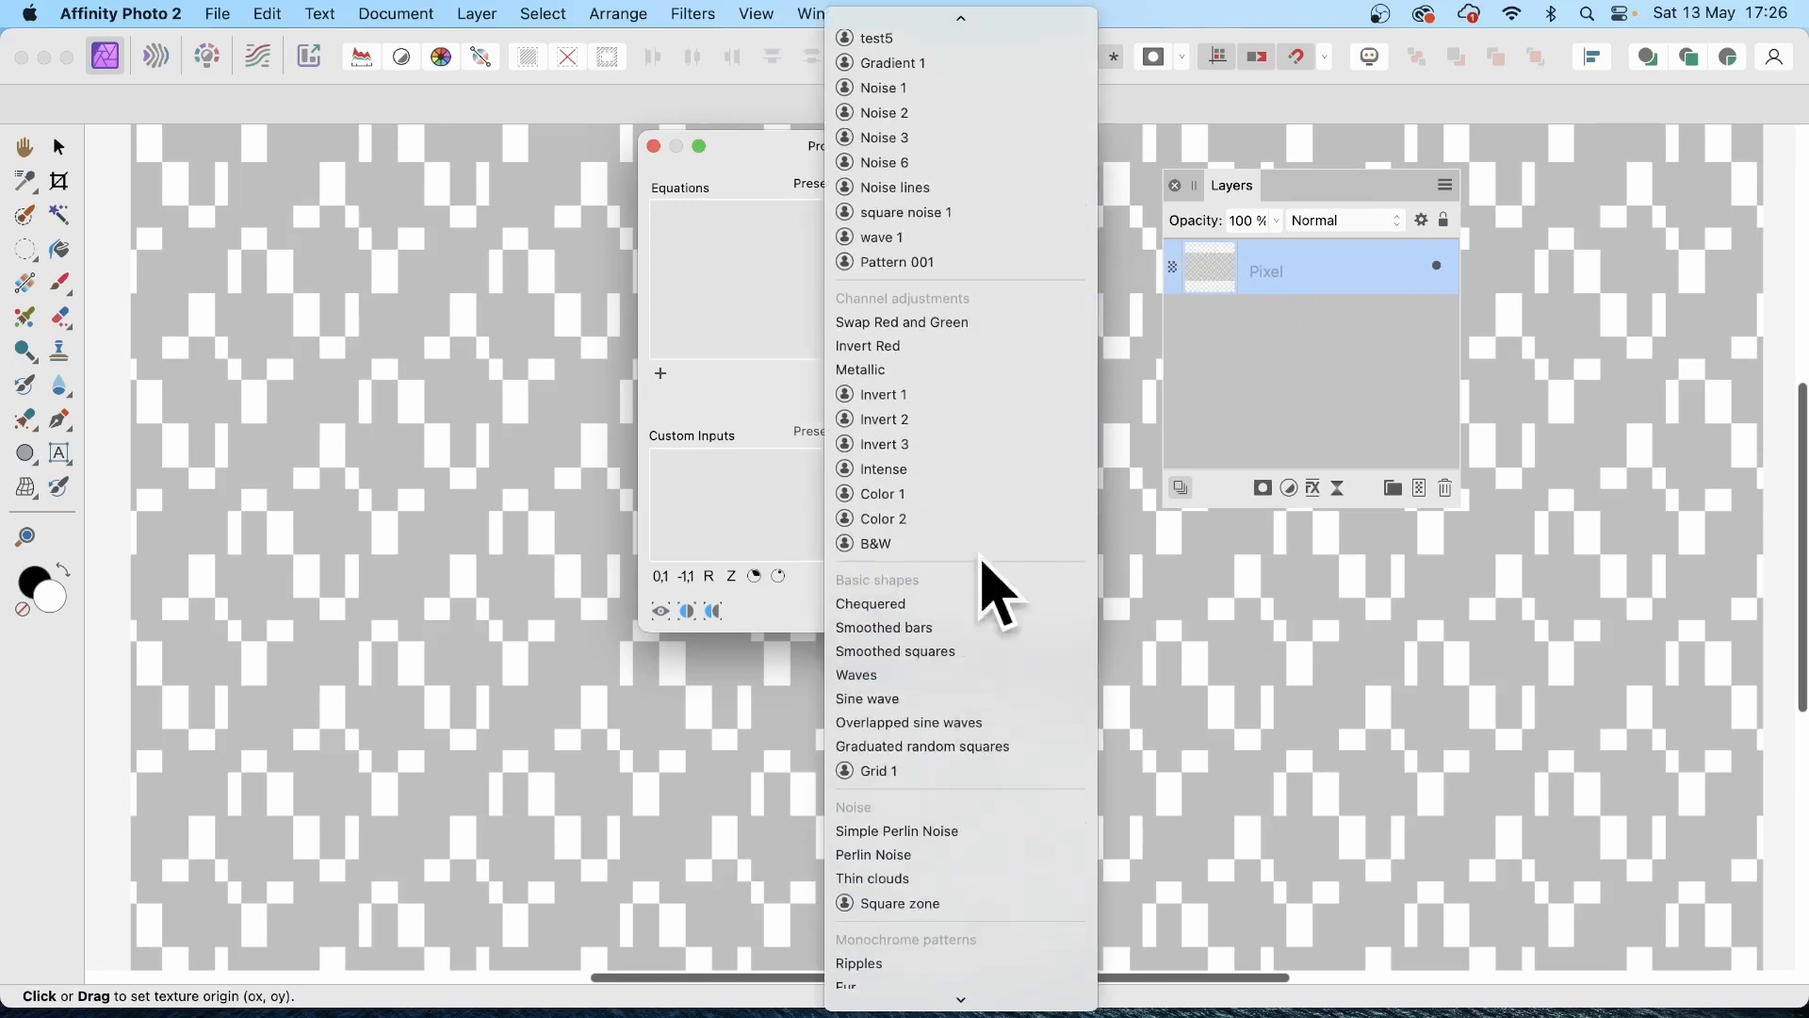
scroll(923, 640, "down", 2)
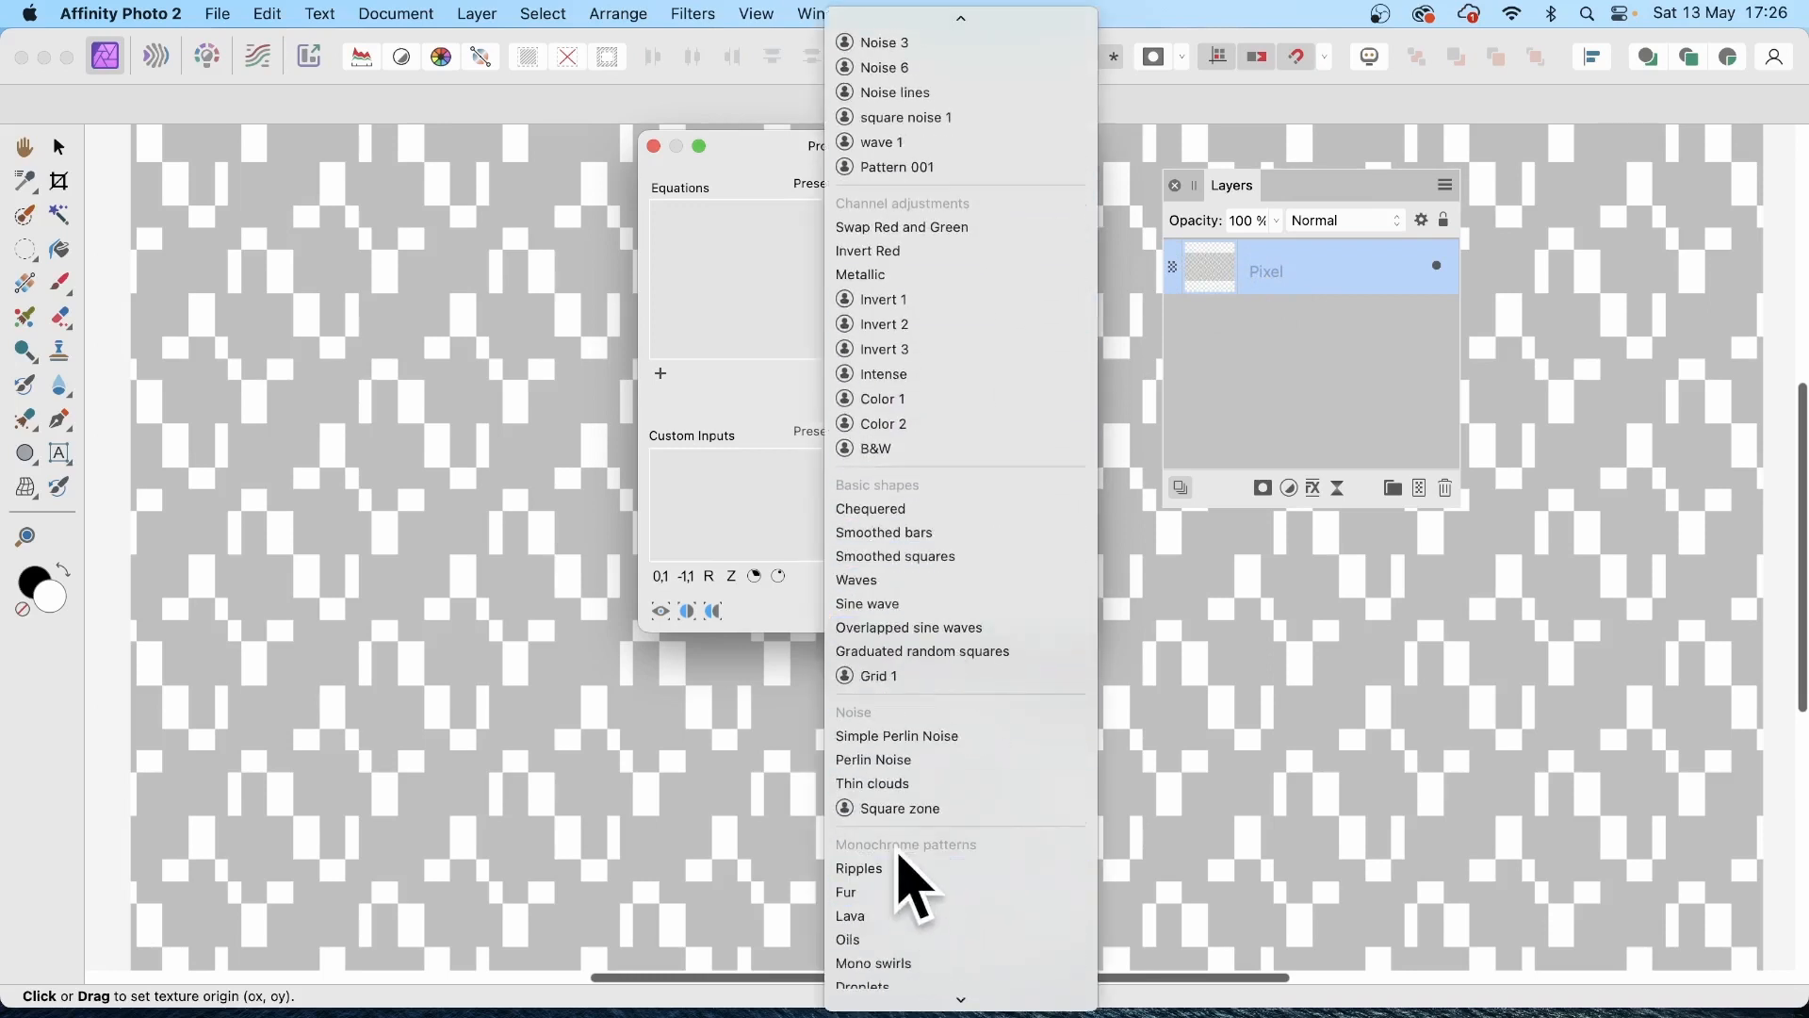
scroll(904, 890, "down", 6)
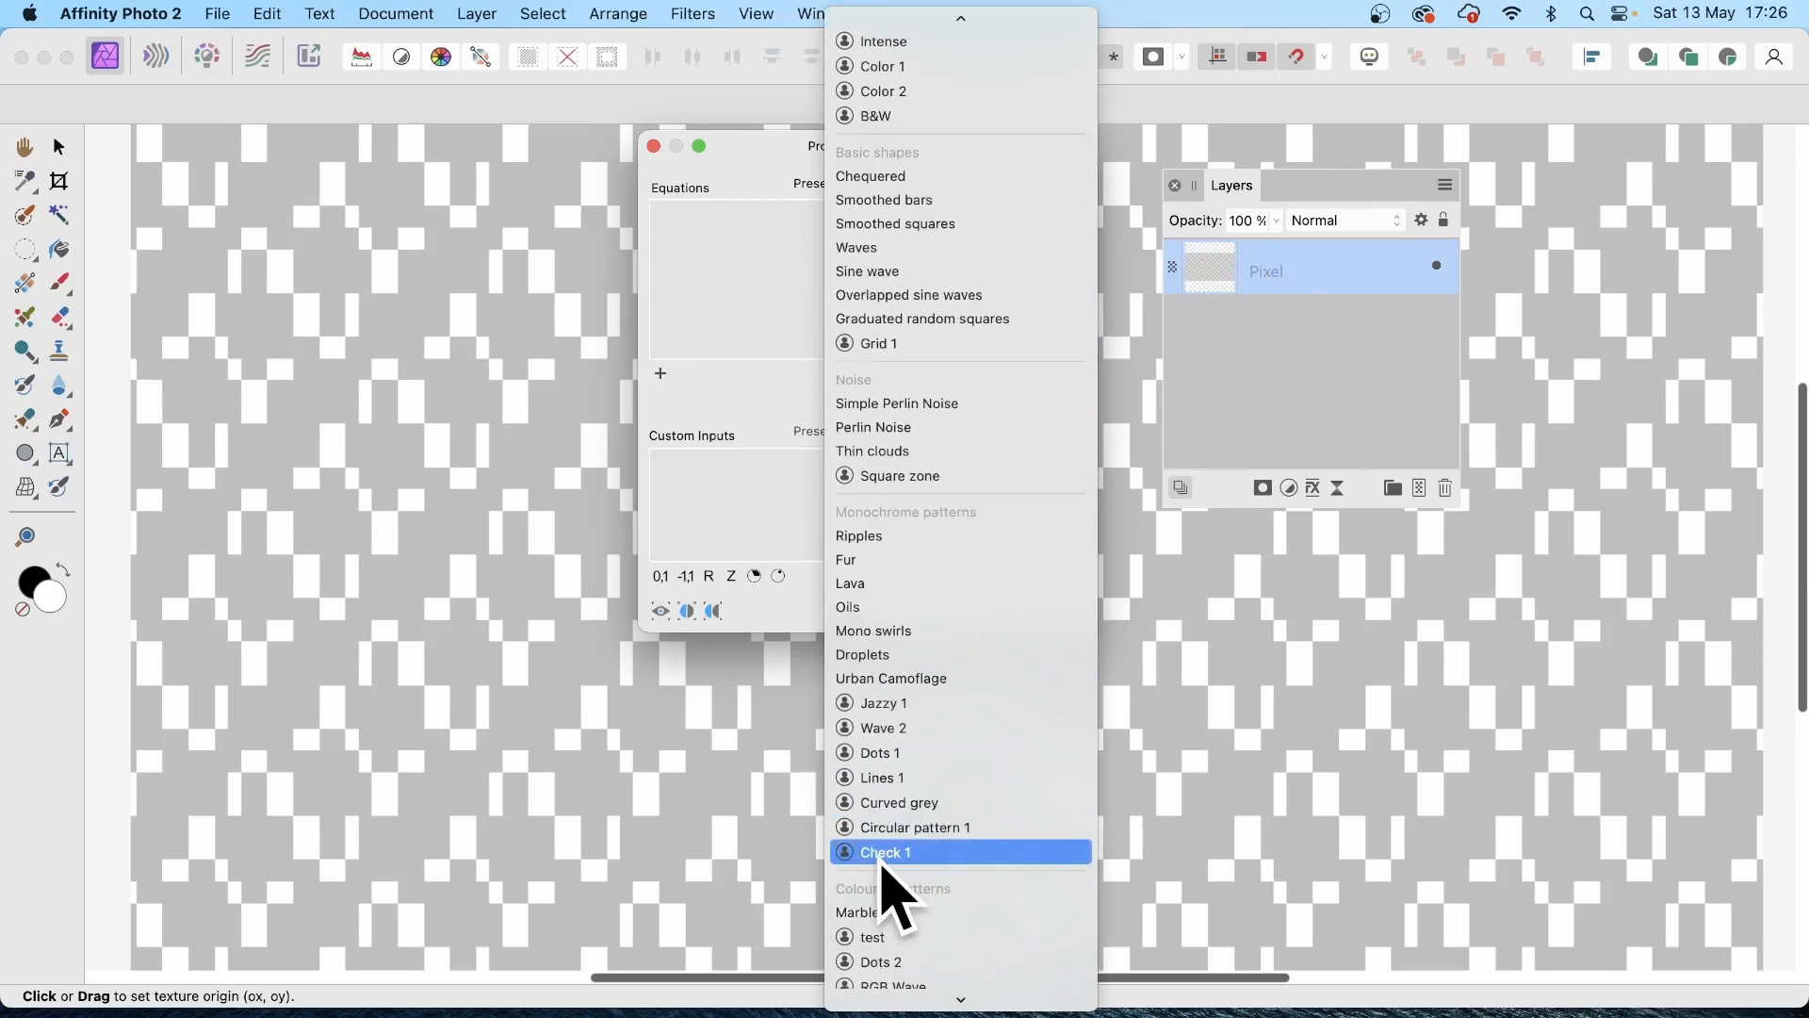
left_click(886, 854)
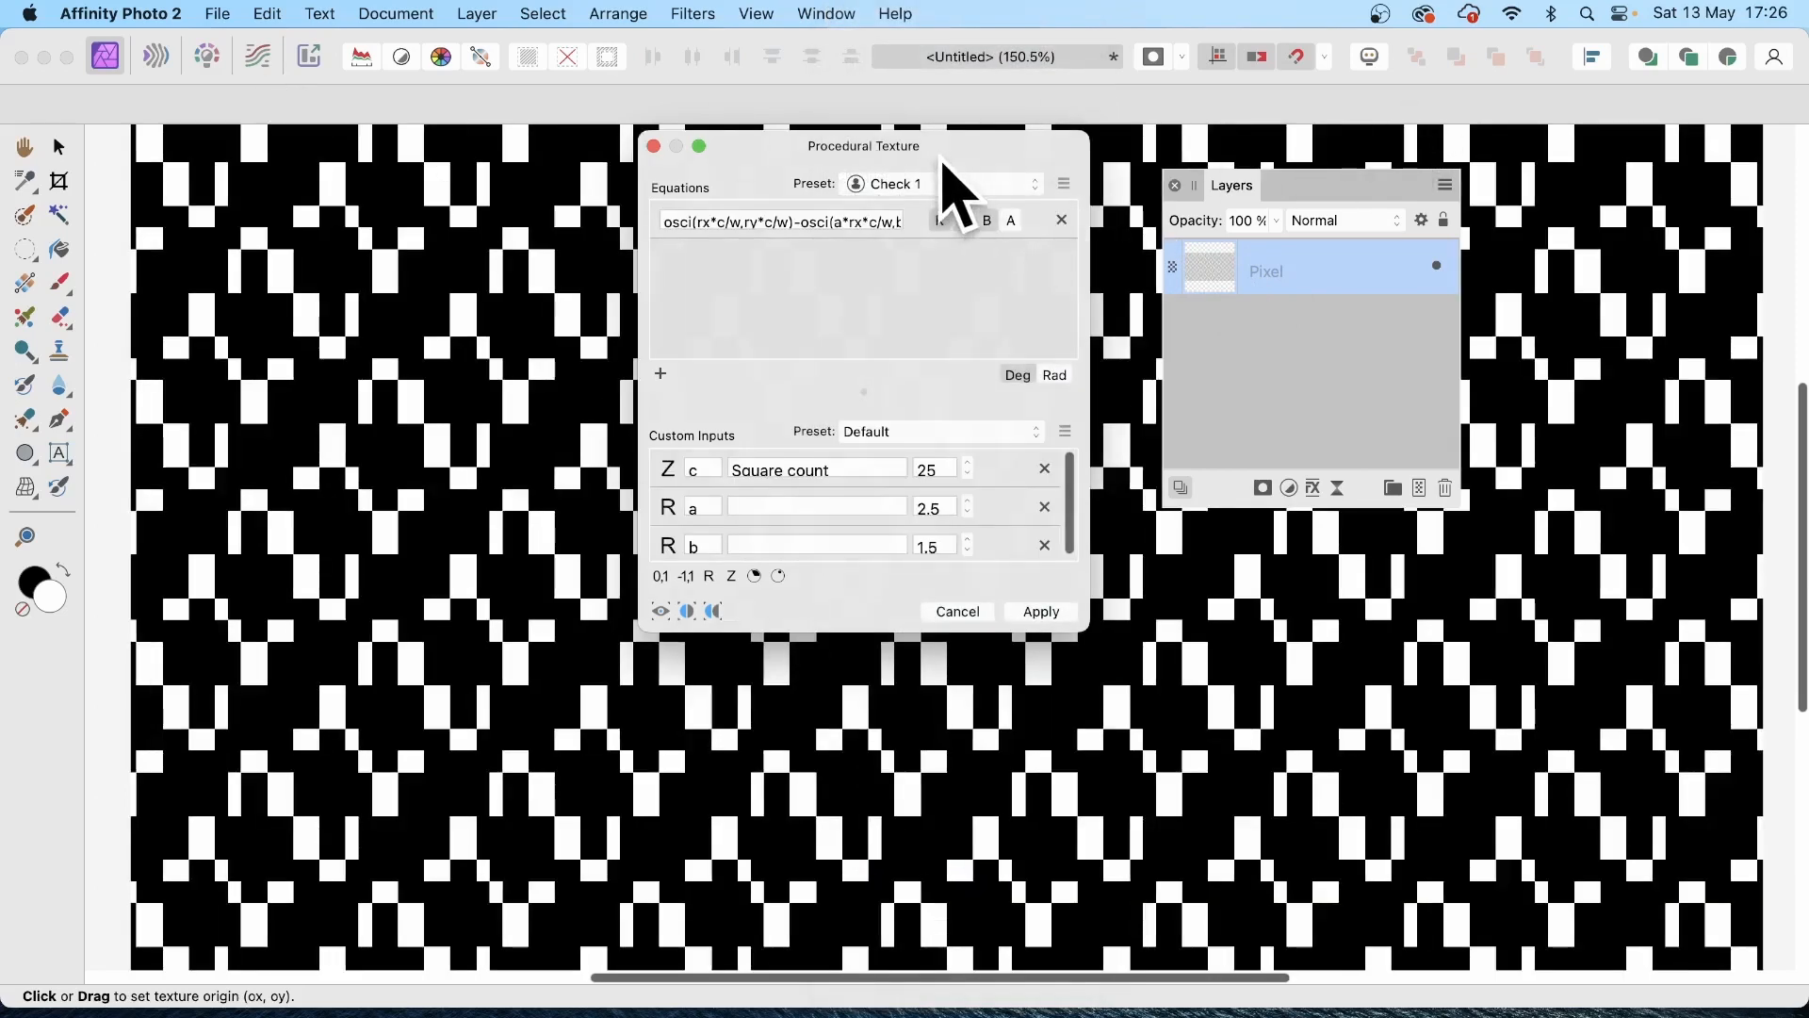
Step: Enlarge the filter dialog to show the full equation and make it affect only the alpha channel instead of red, green and blue
left_click_drag(942, 158, 1175, 140)
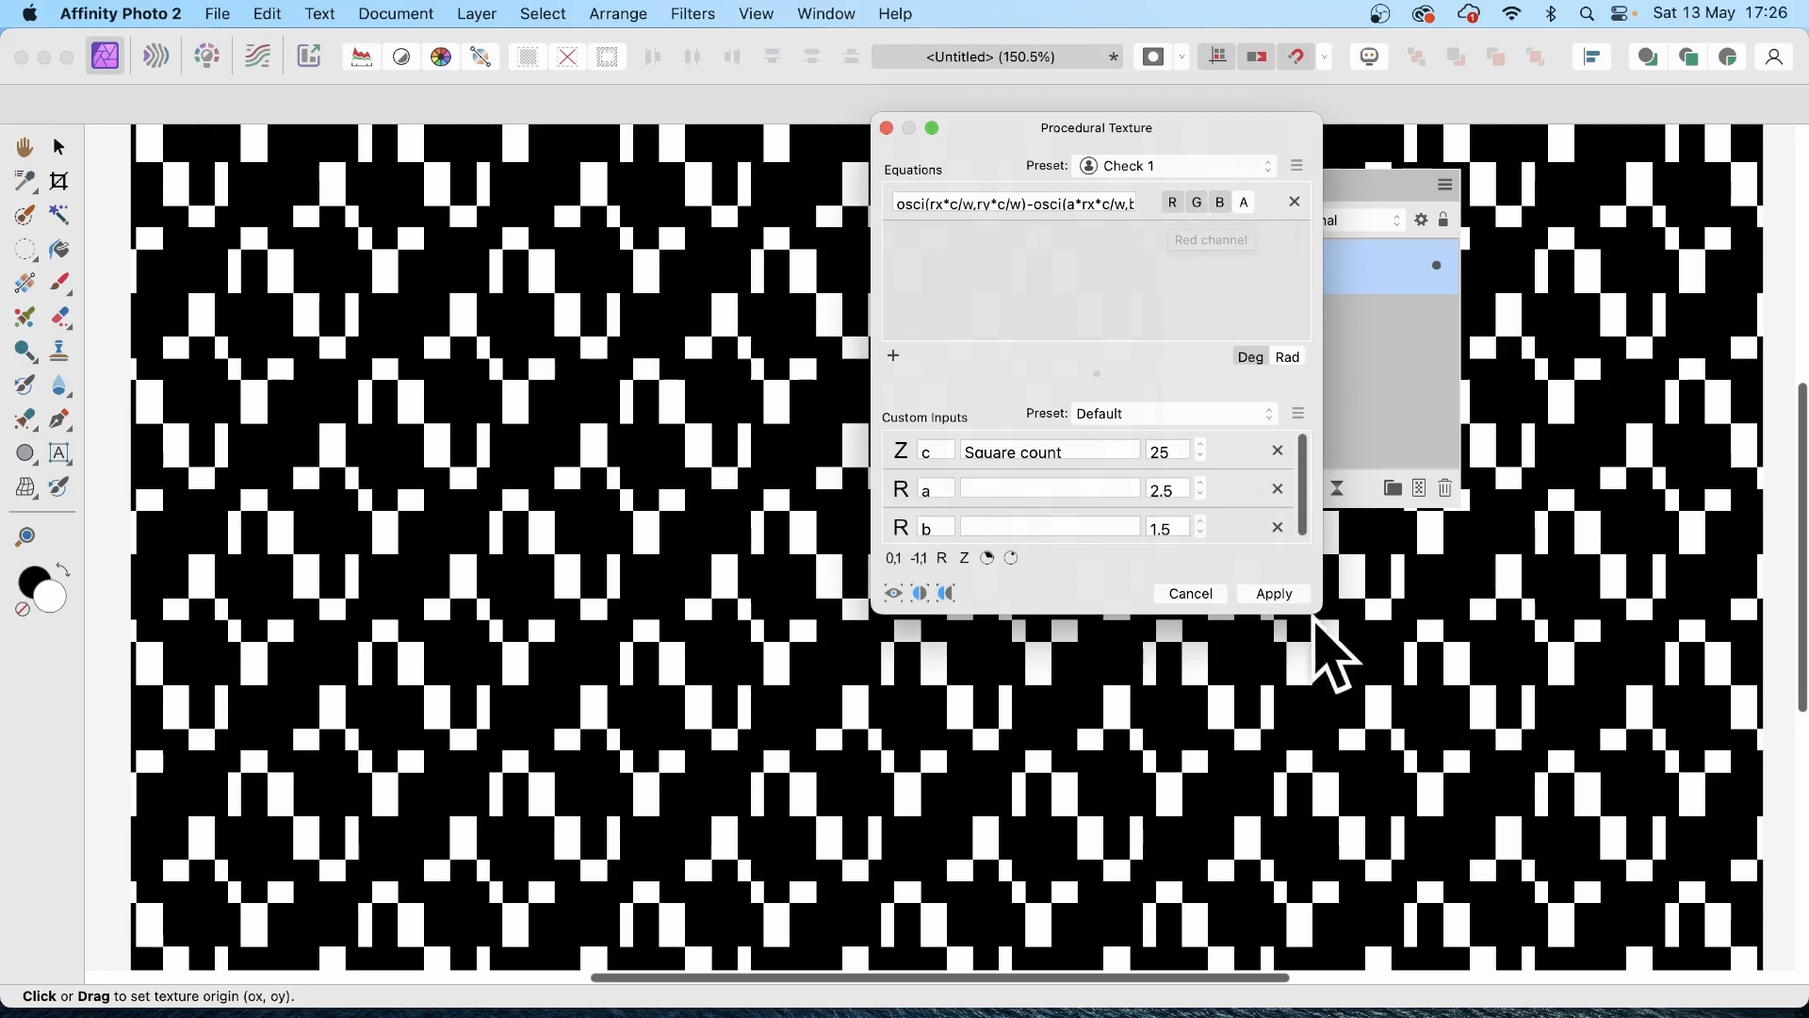
left_click_drag(1329, 624, 1538, 746)
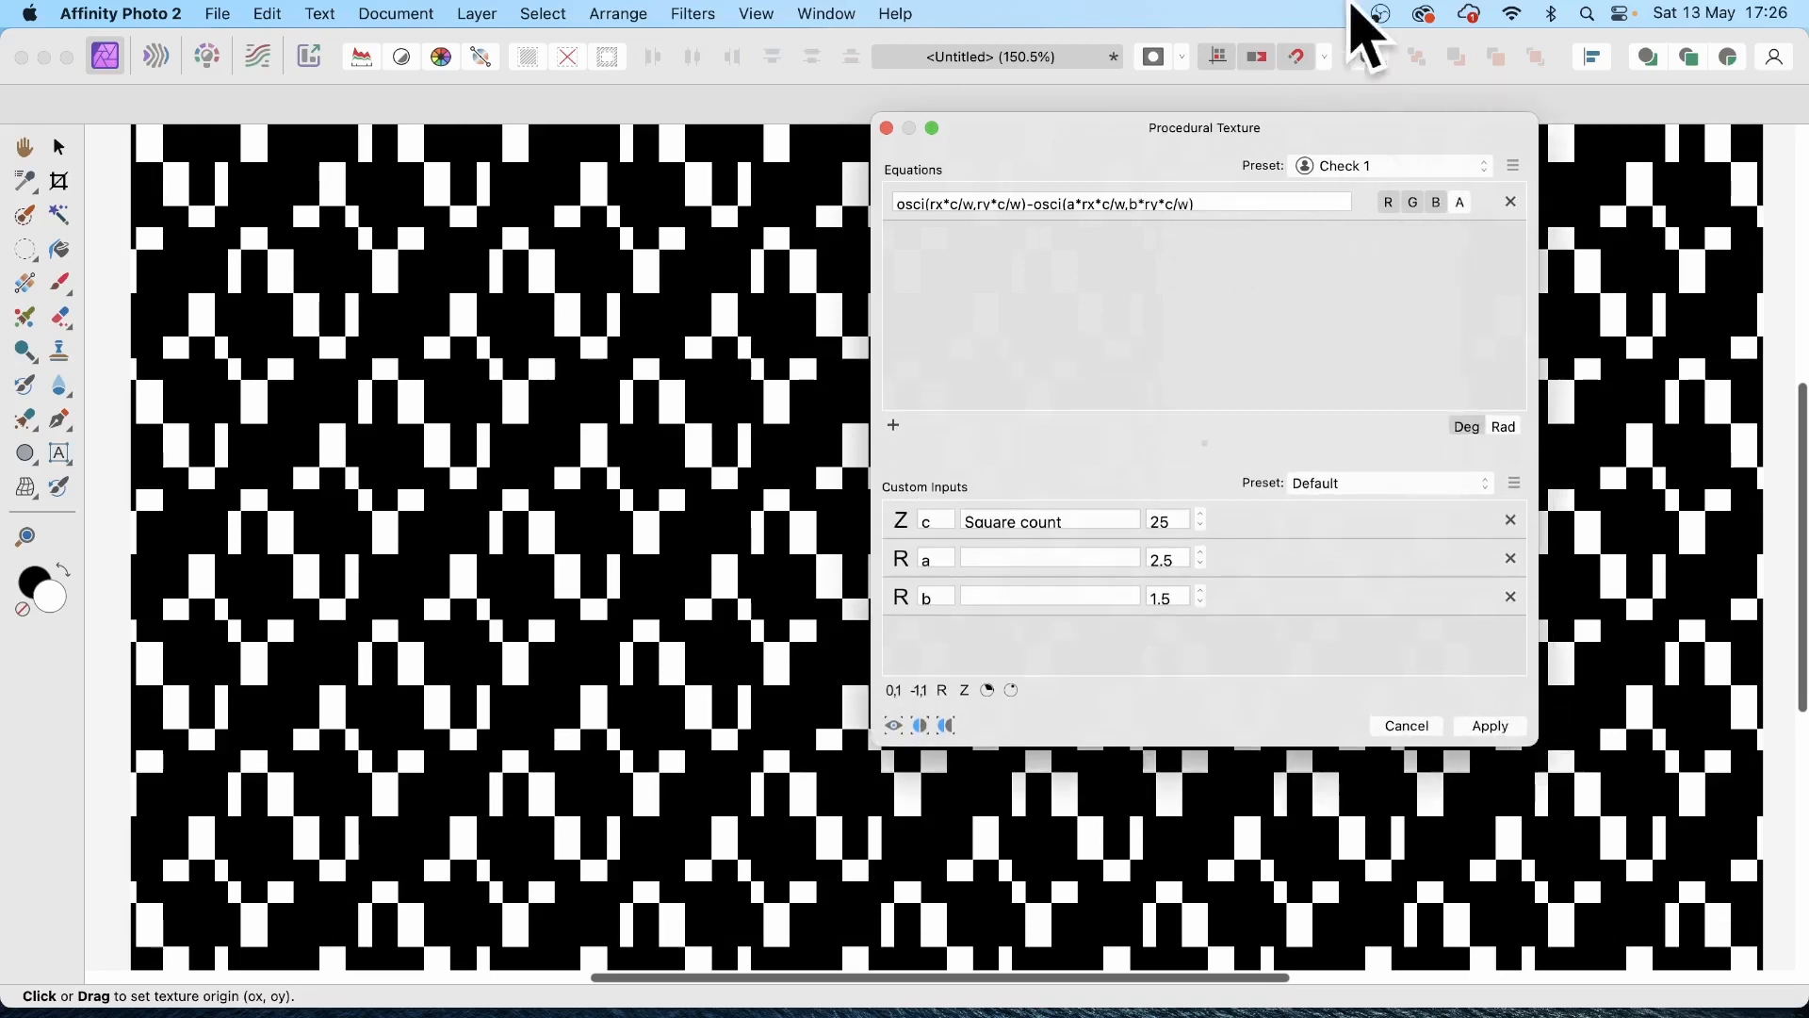
left_click(1392, 207)
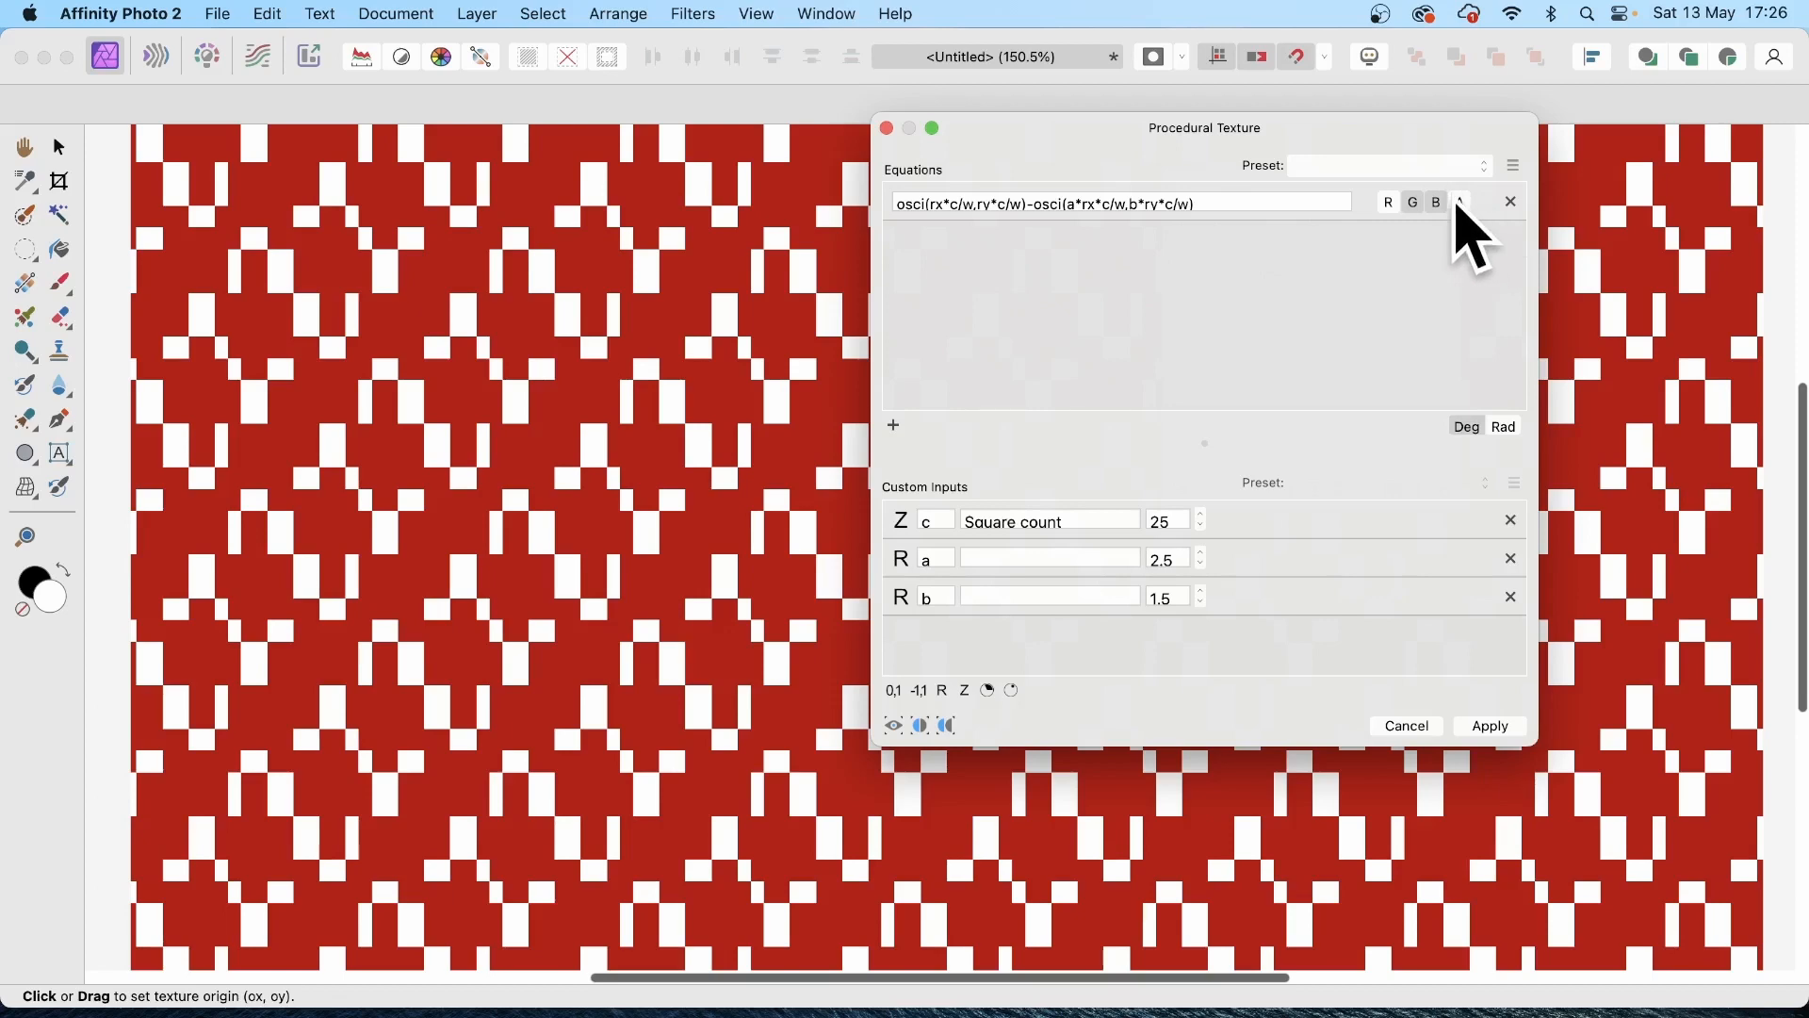
left_click(1416, 204)
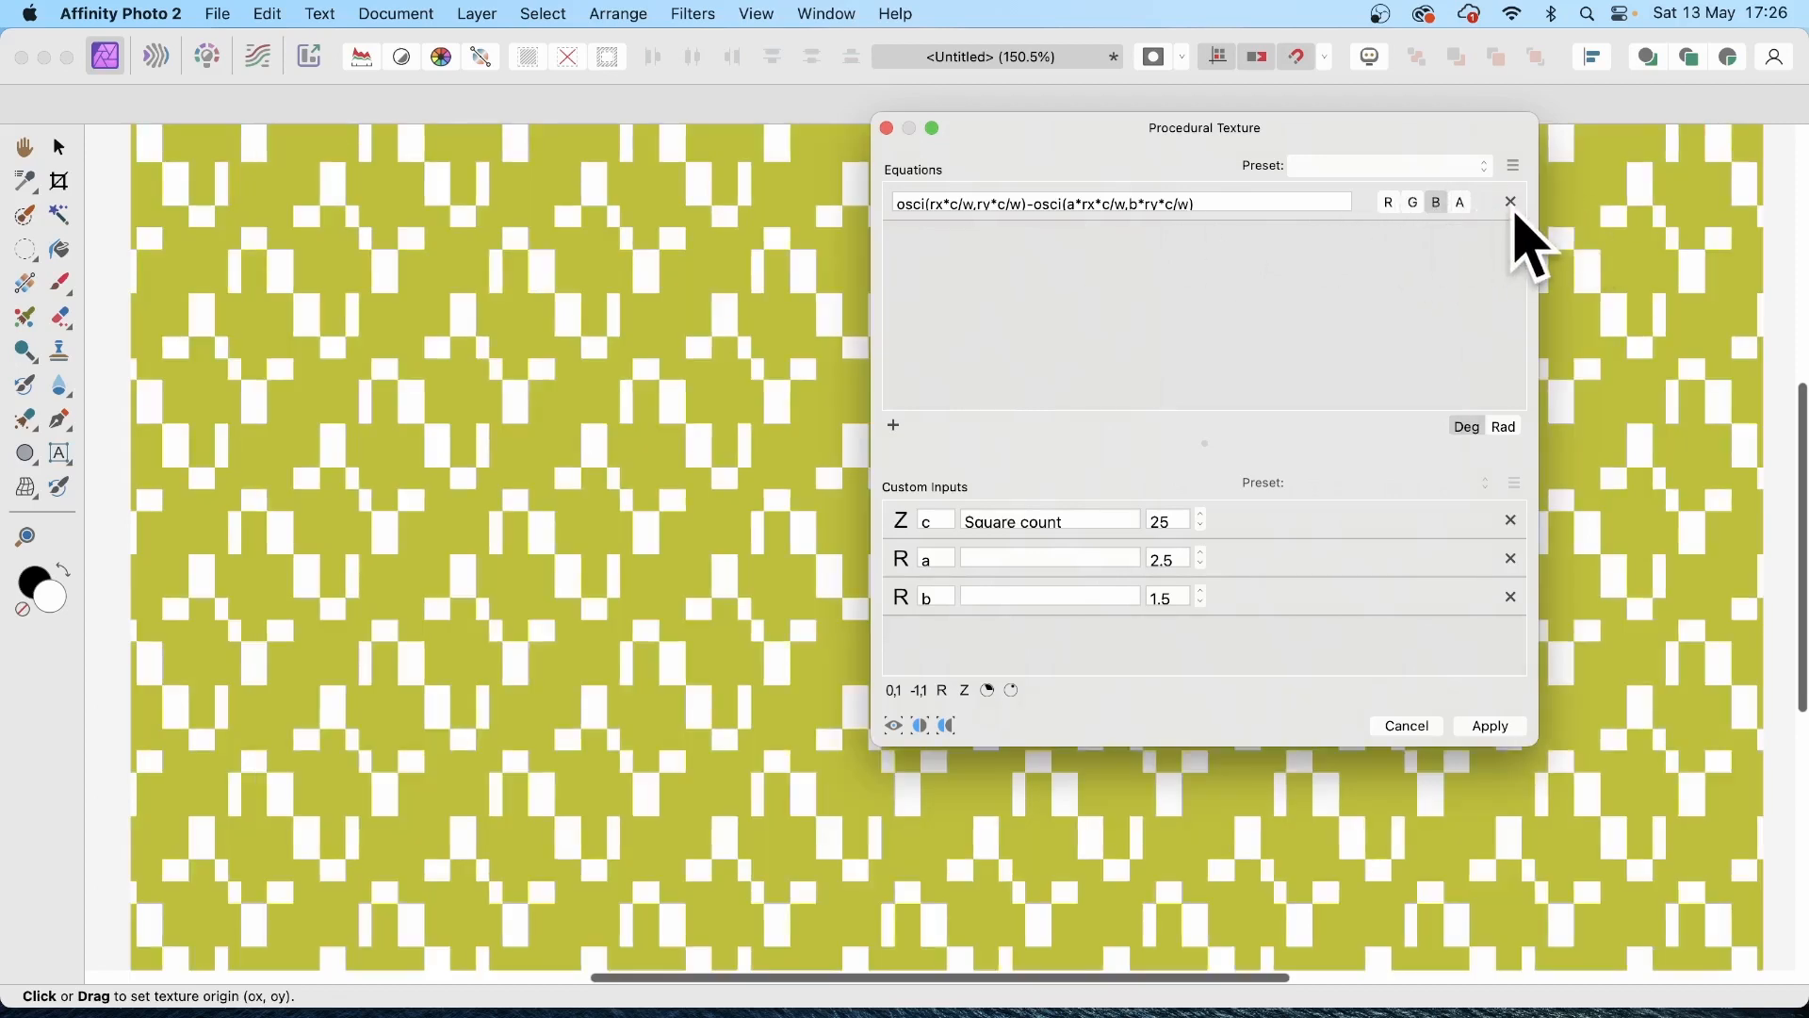
left_click(1439, 204)
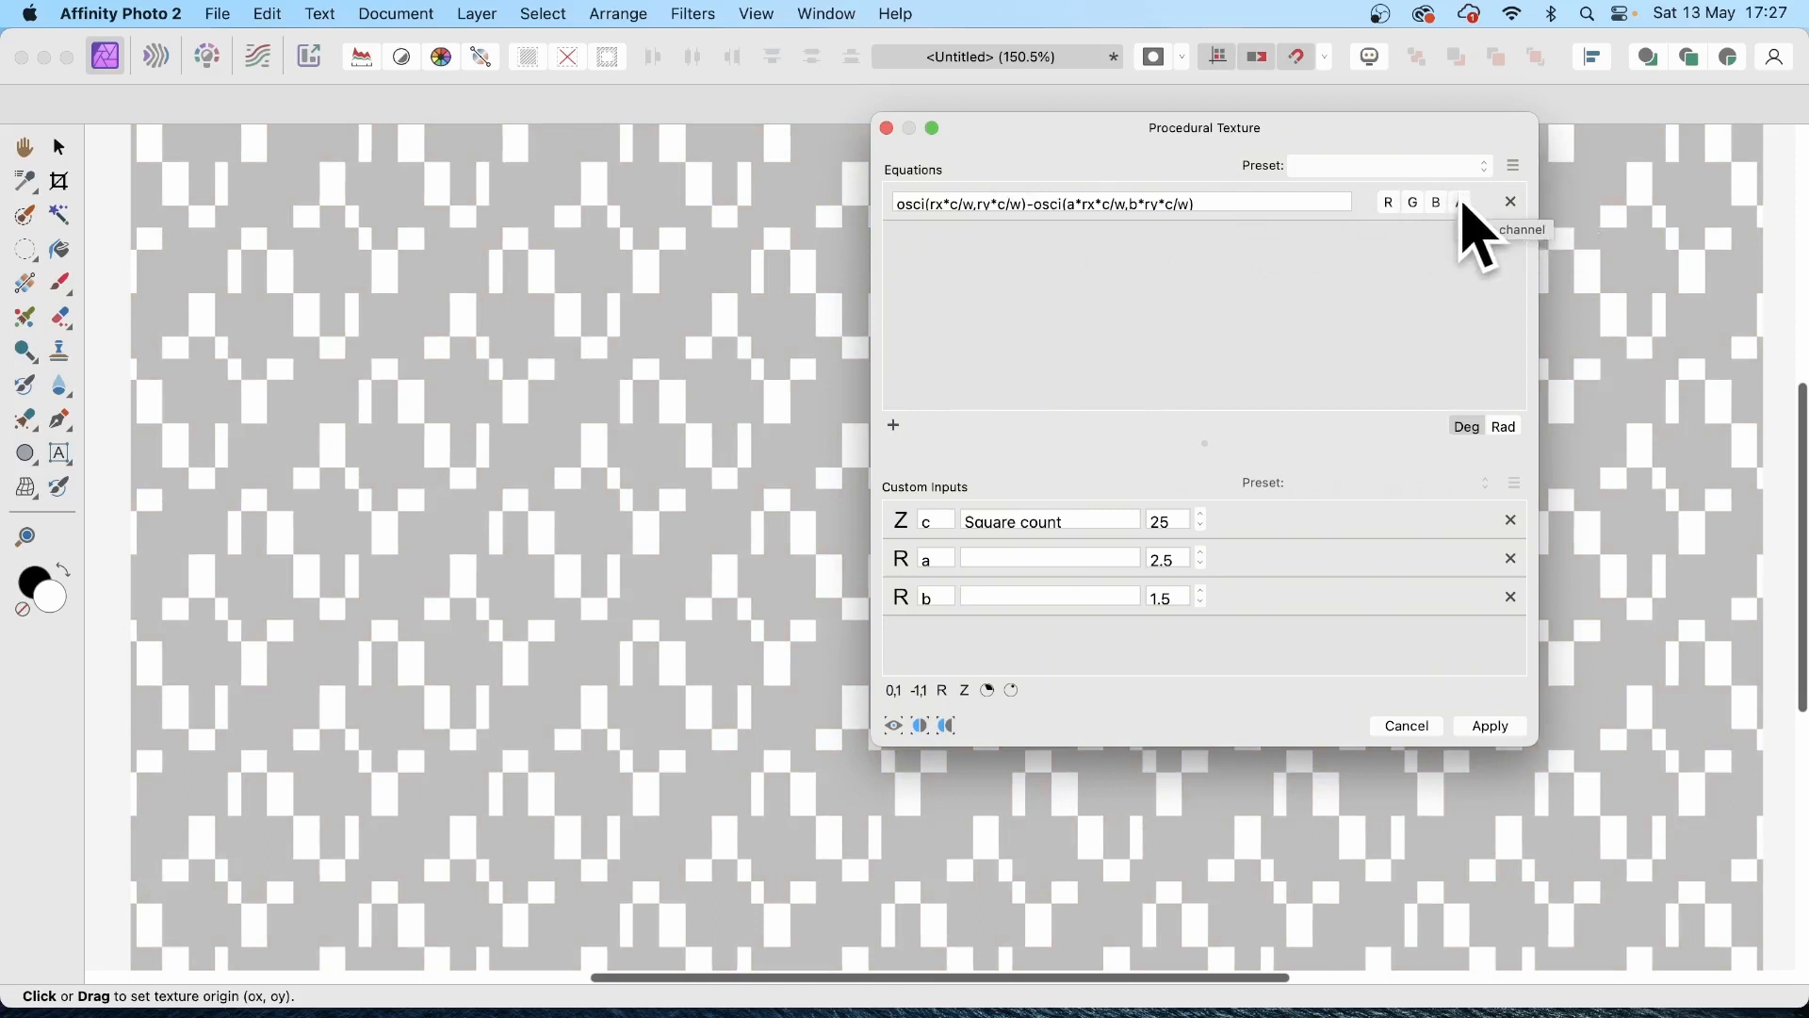
left_click(1466, 204)
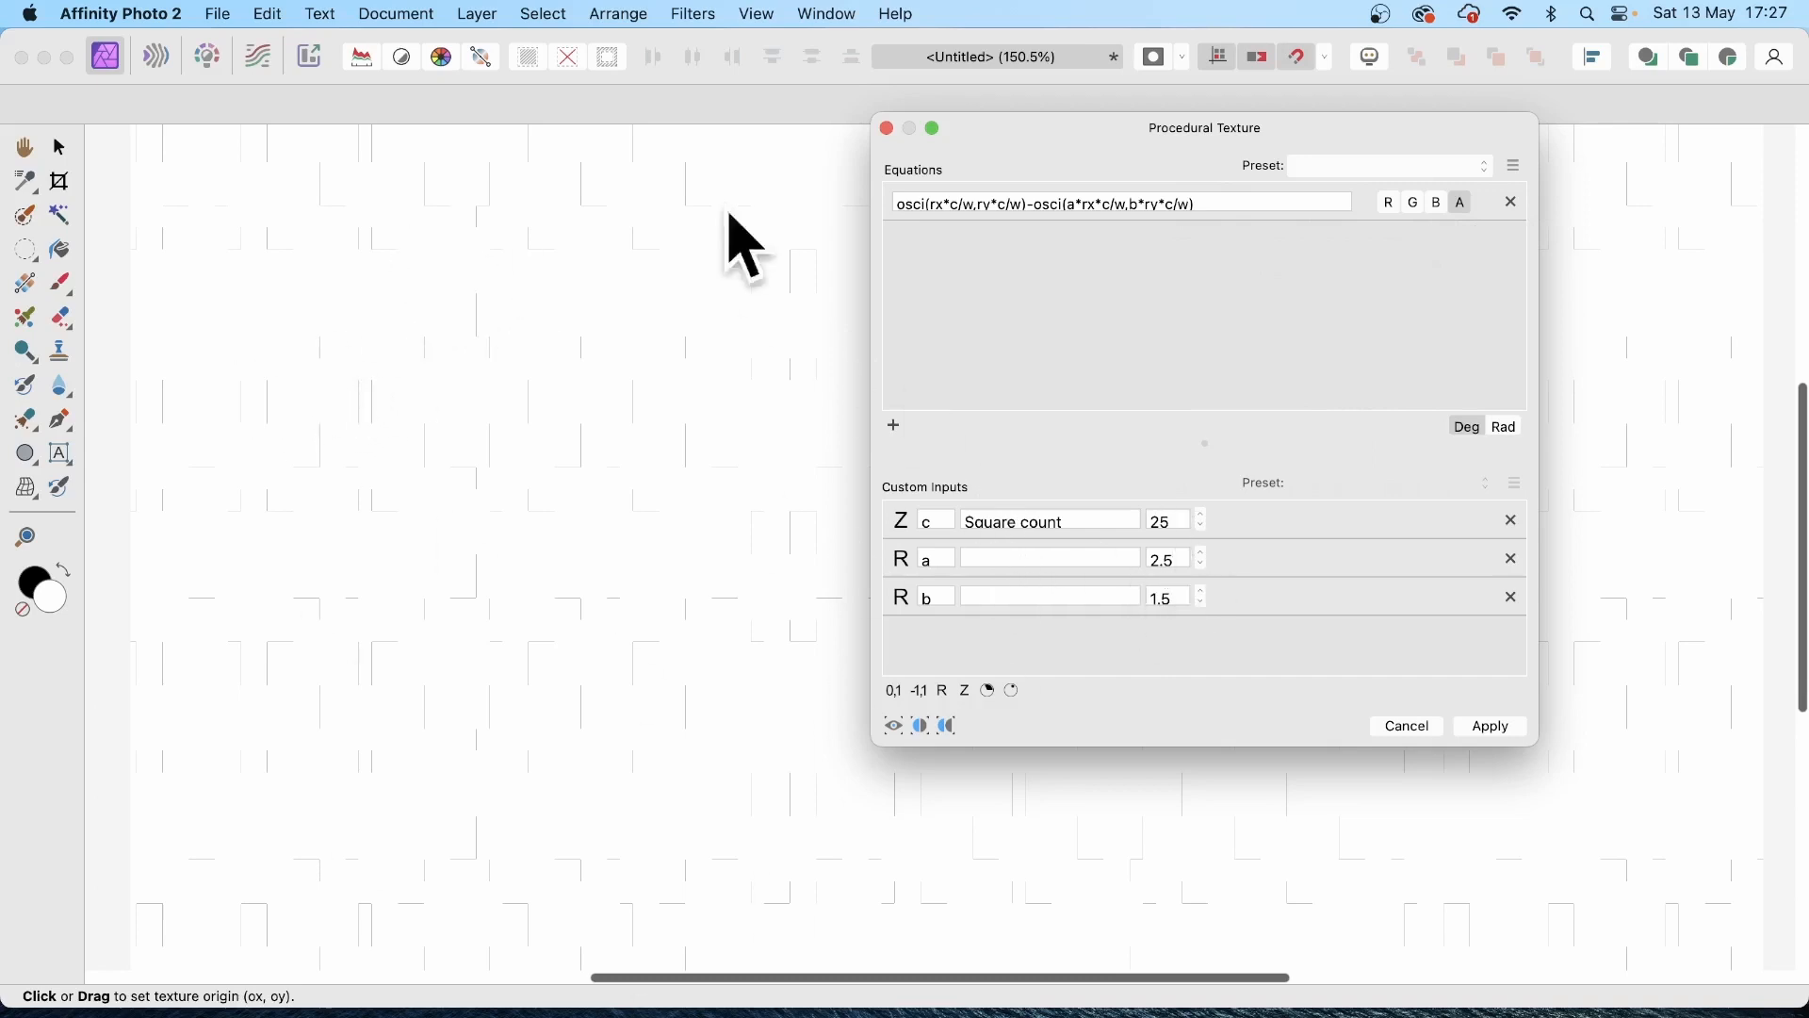
Step: Set the Square count to 29, custom input a to 3.5 and b to 2.5, and apply the texture
left_click(1204, 516)
left_click(1204, 516)
left_click(1205, 516)
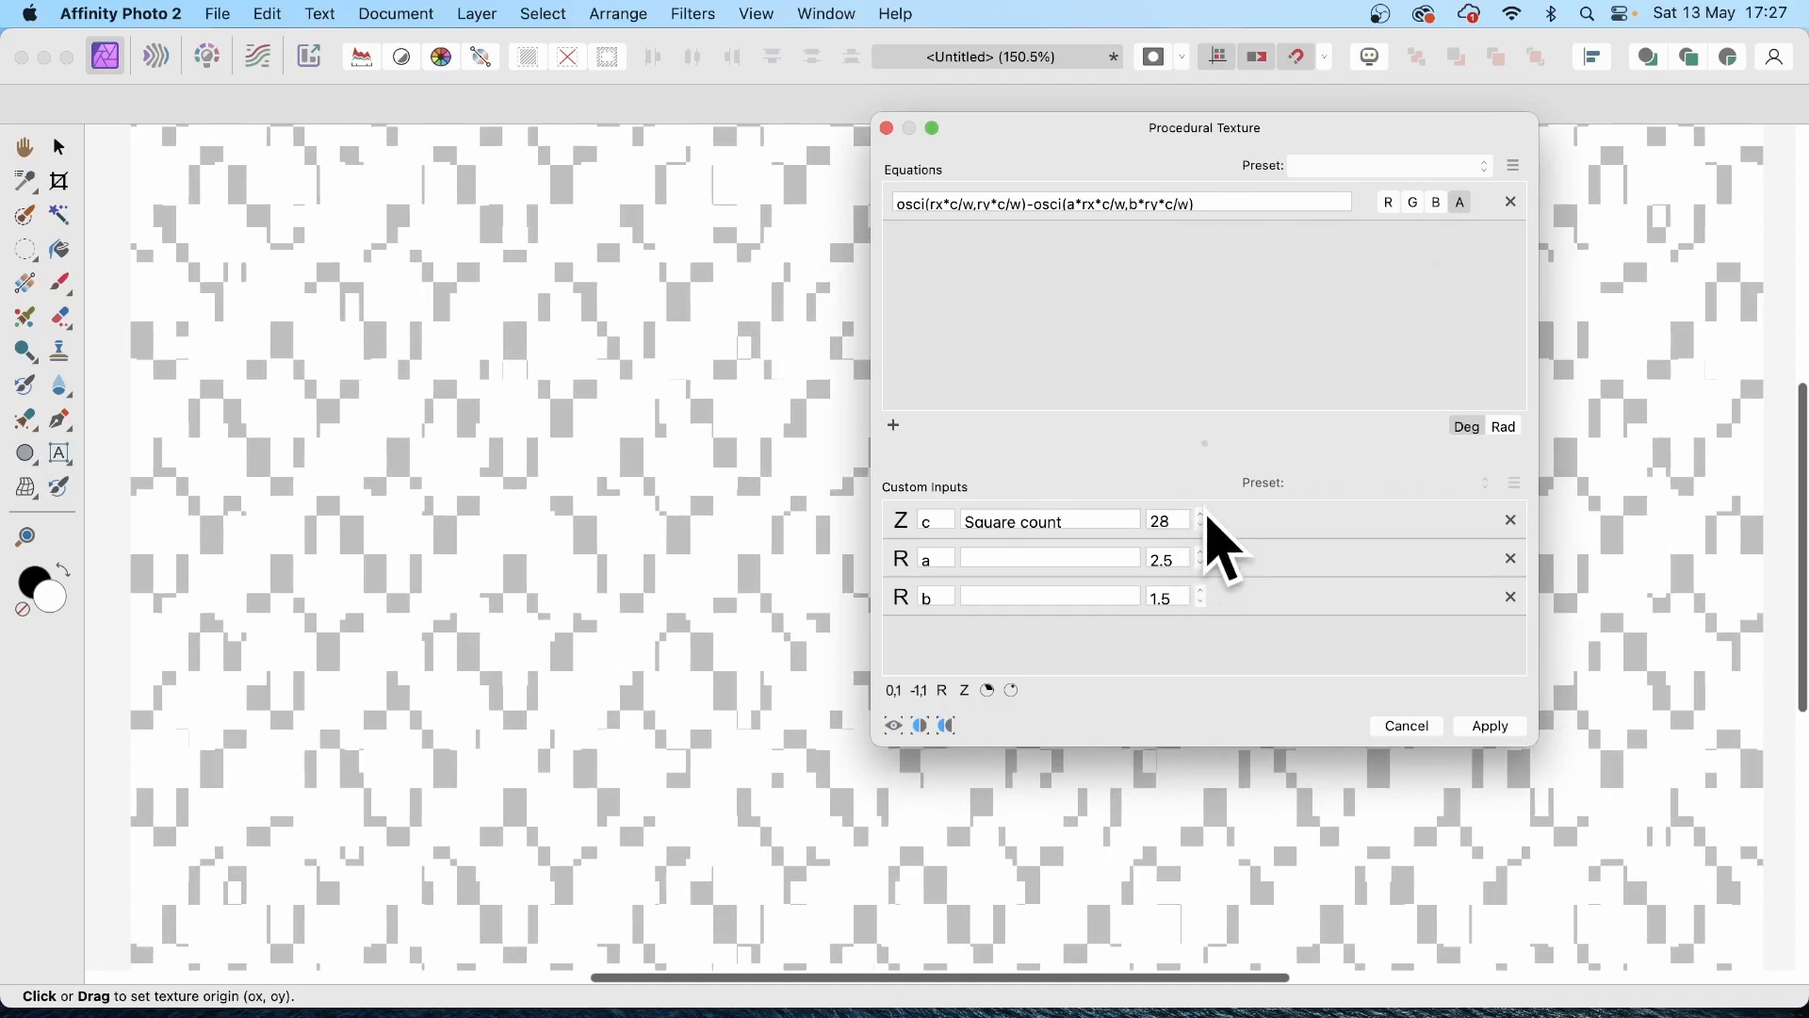
left_click(1203, 517)
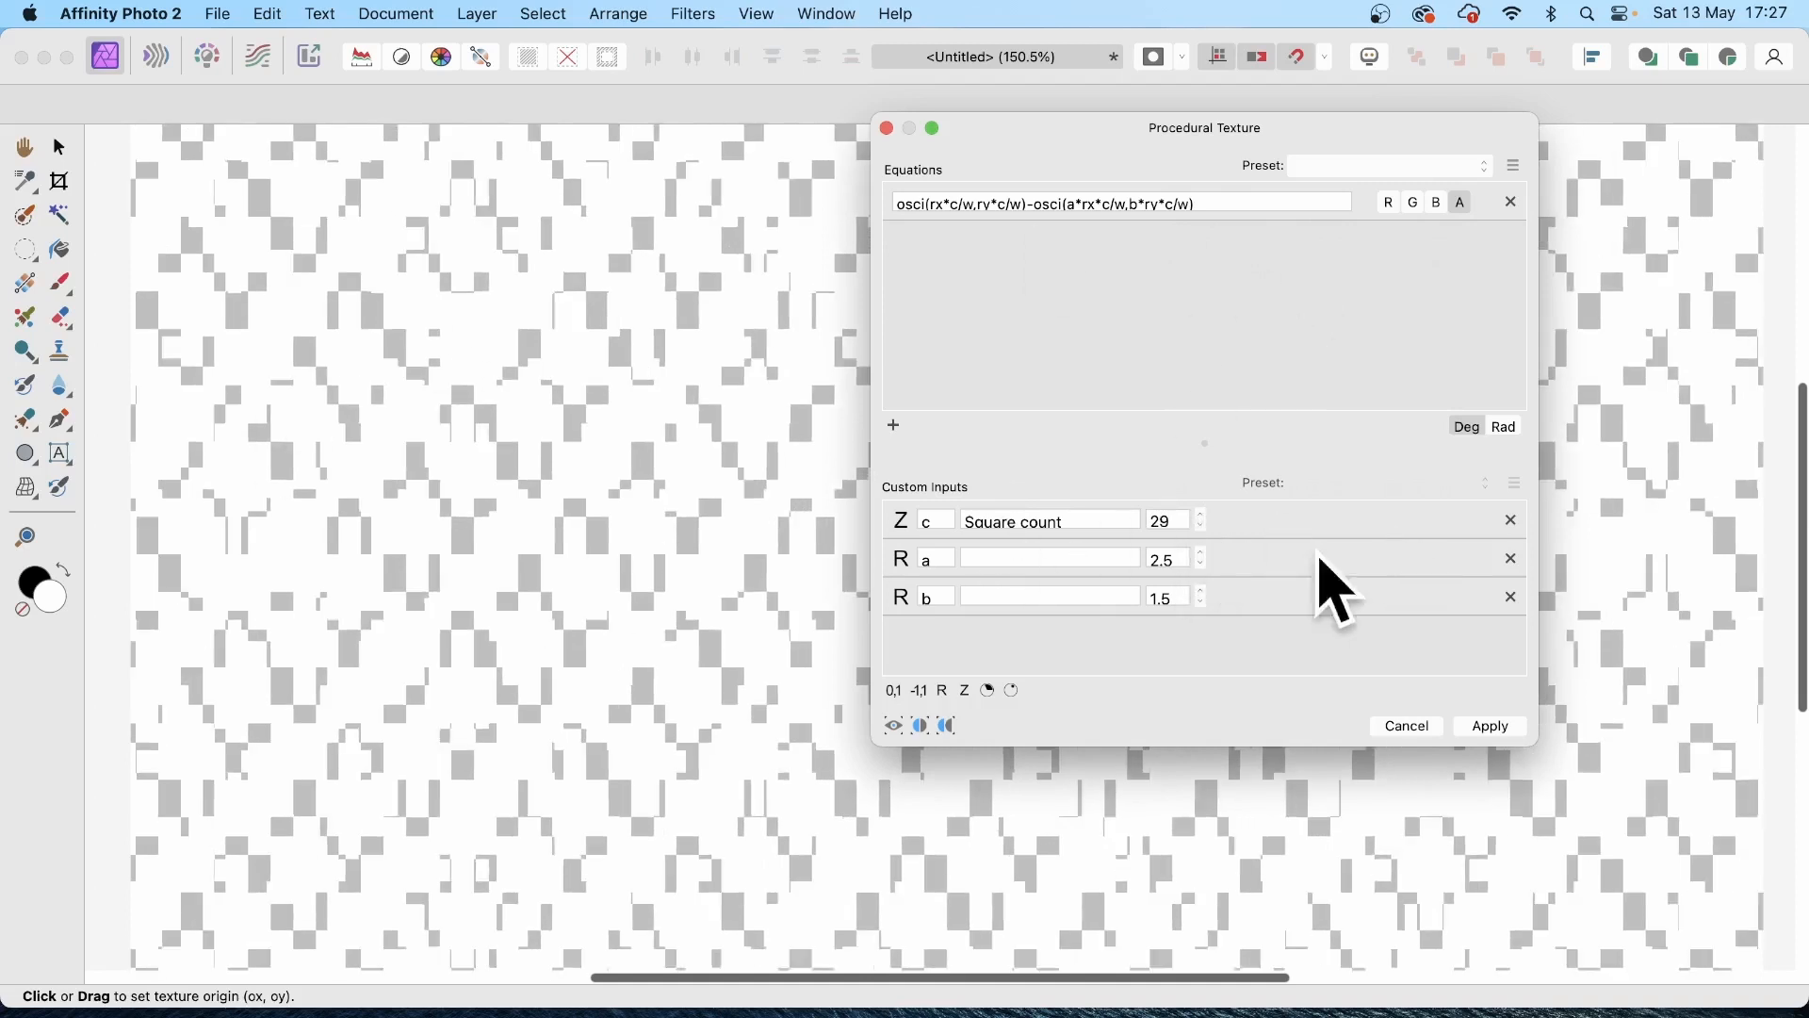
left_click(1205, 555)
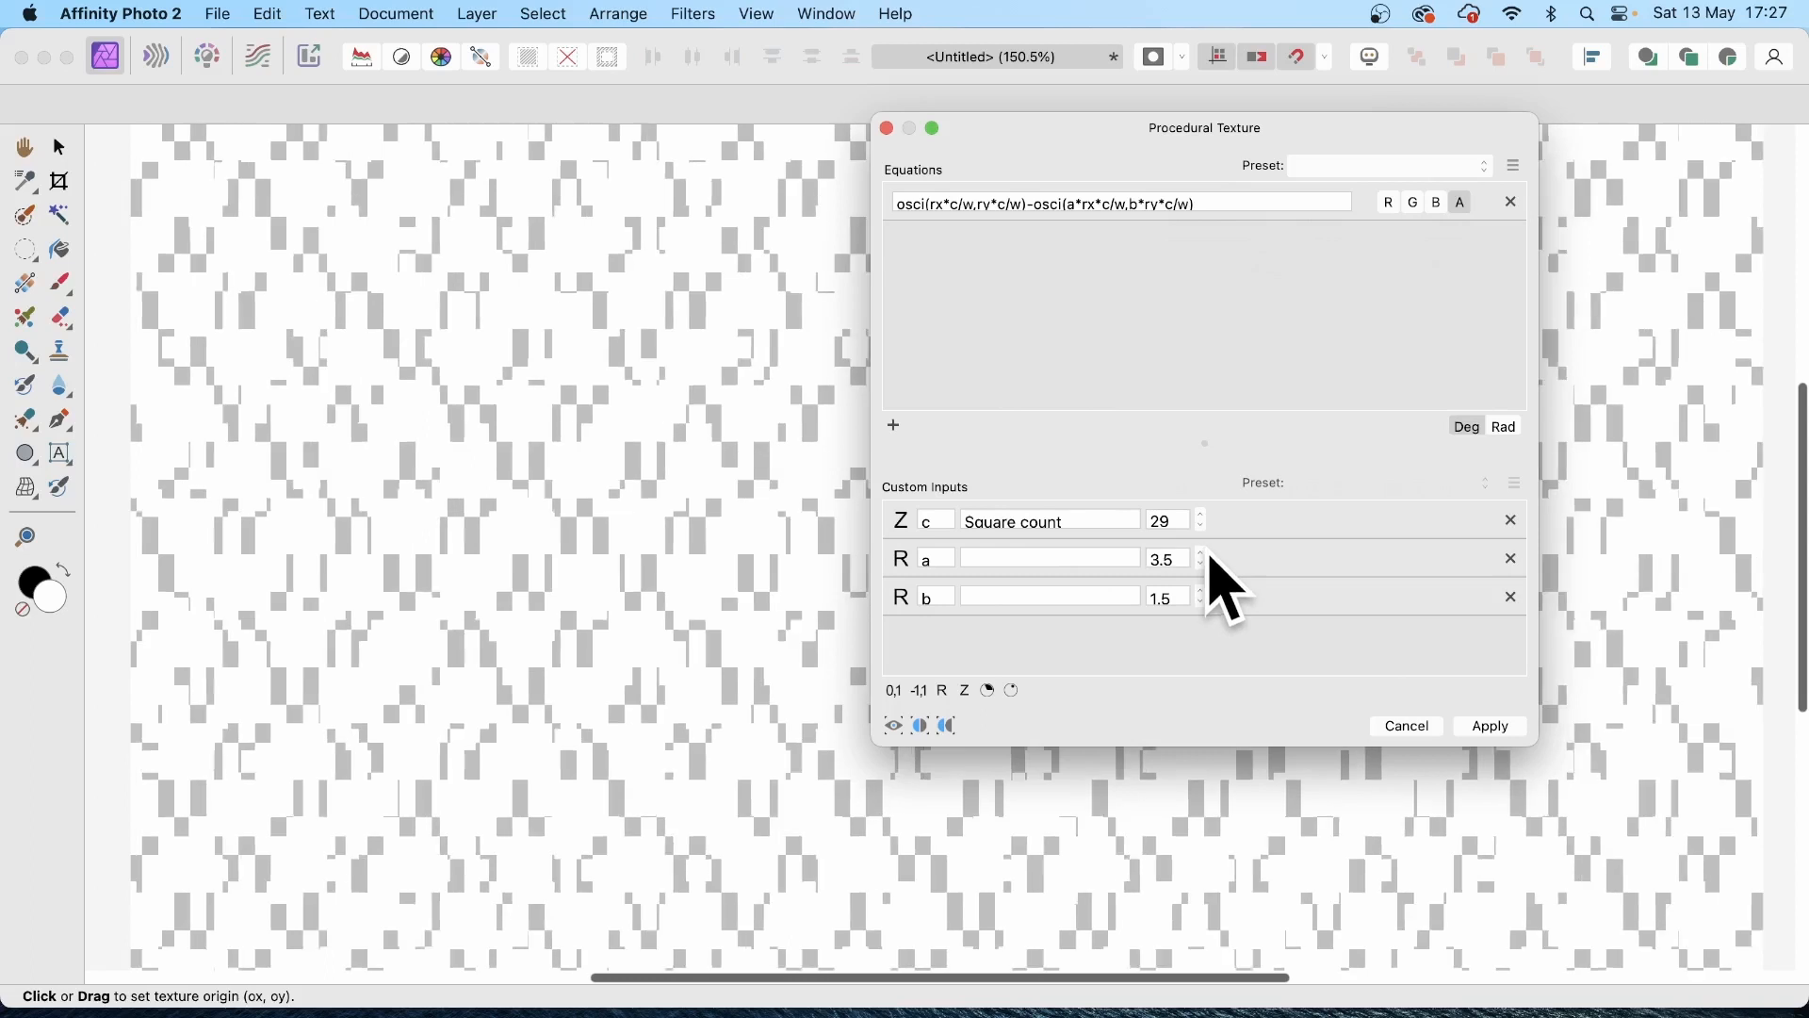
left_click(1205, 593)
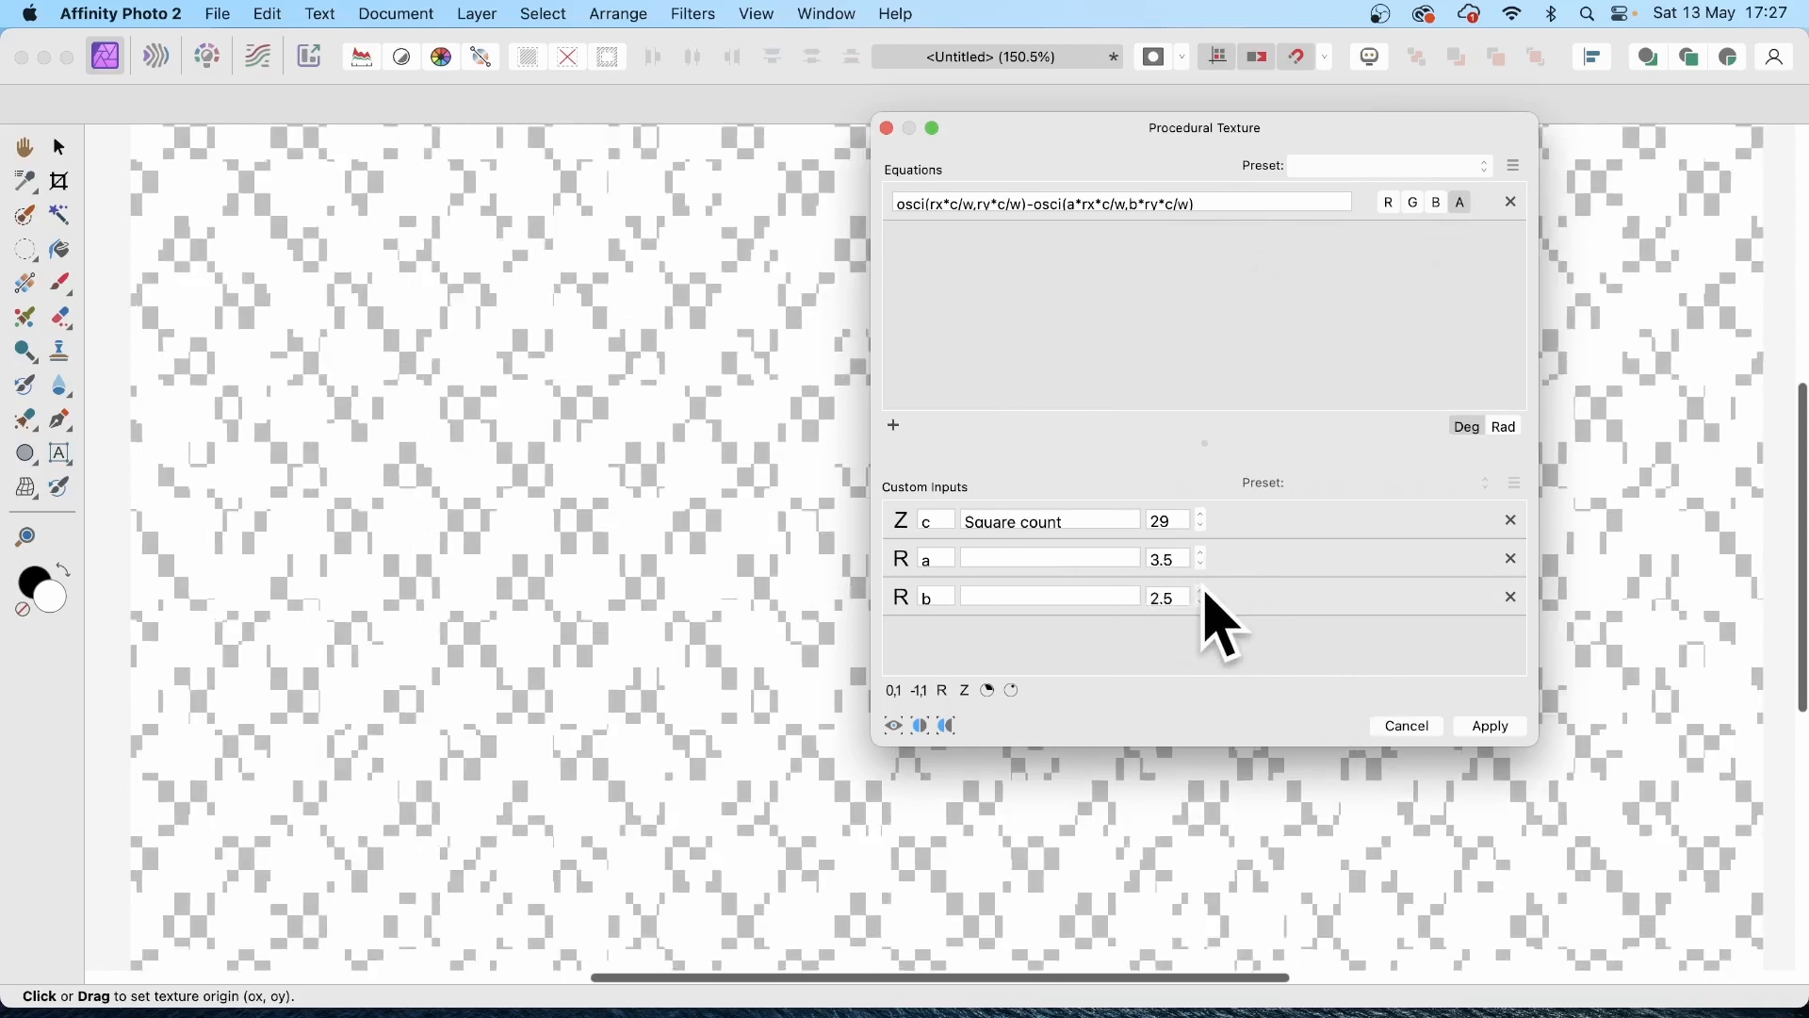
left_click(1491, 726)
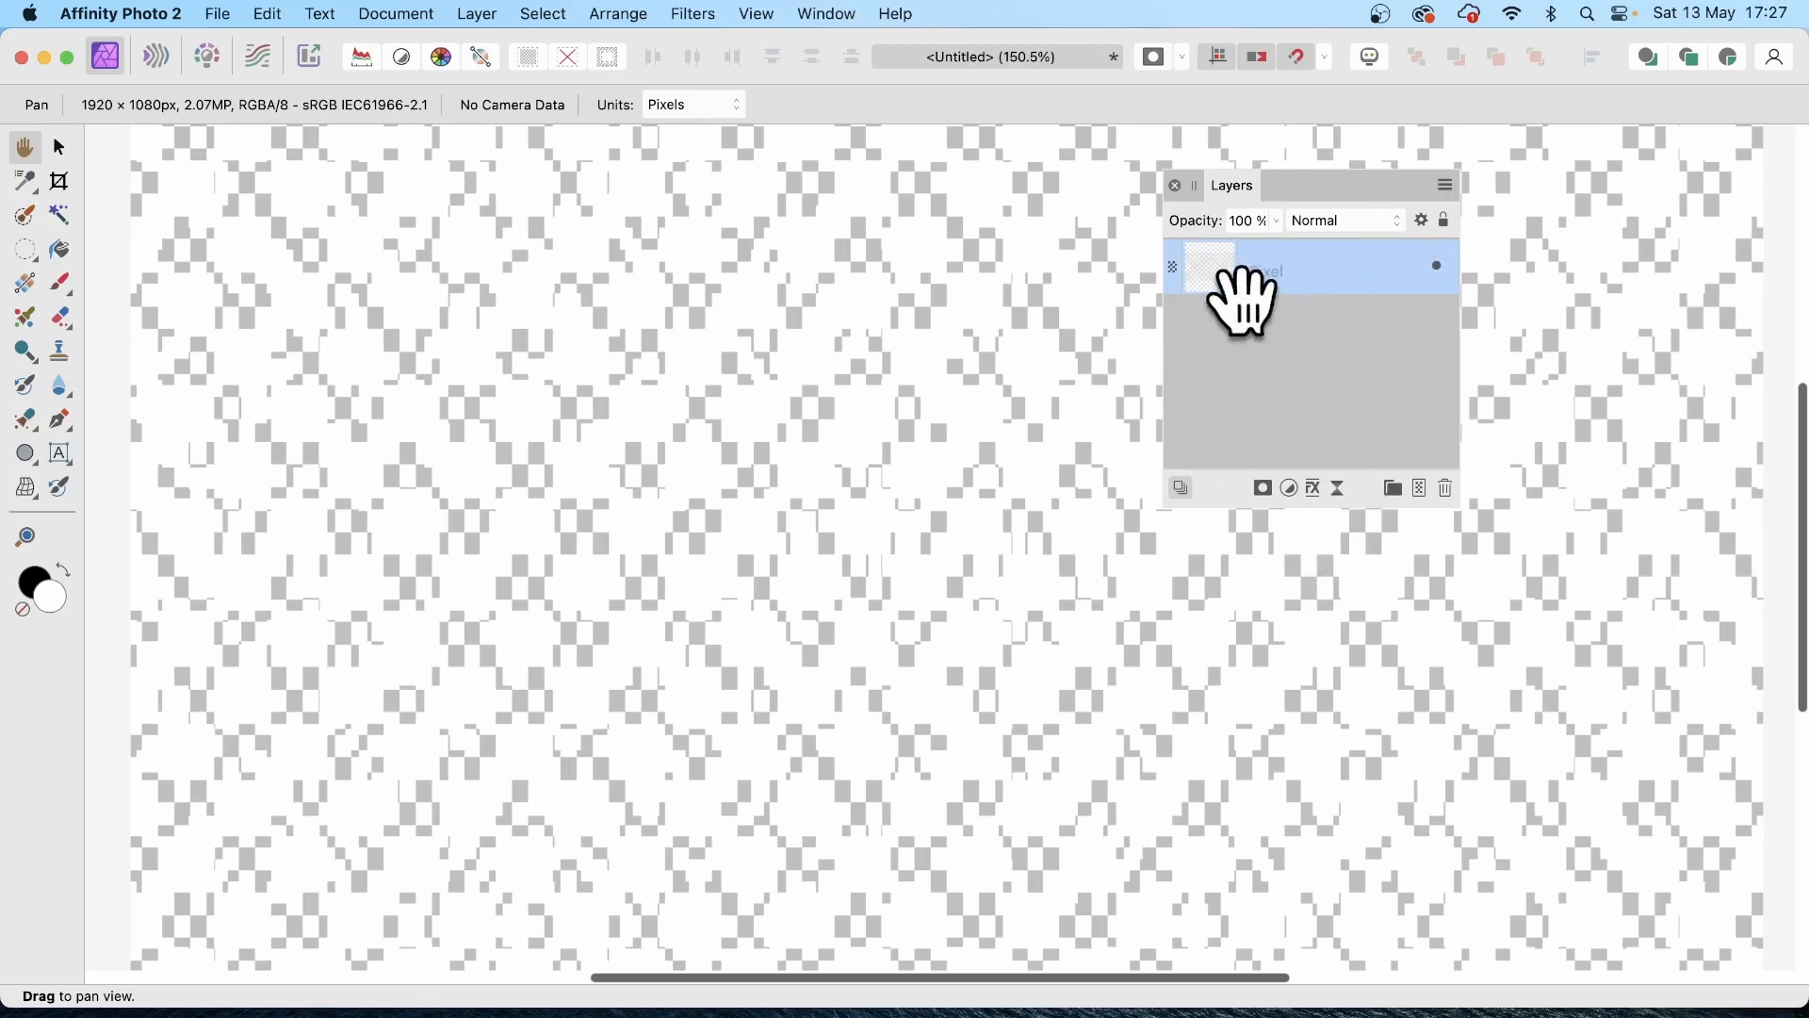
Step: Add a Pillow Bevel / Emboss effect and a 3D effect with a 13 px radius to the Pixel layer
left_click(1320, 492)
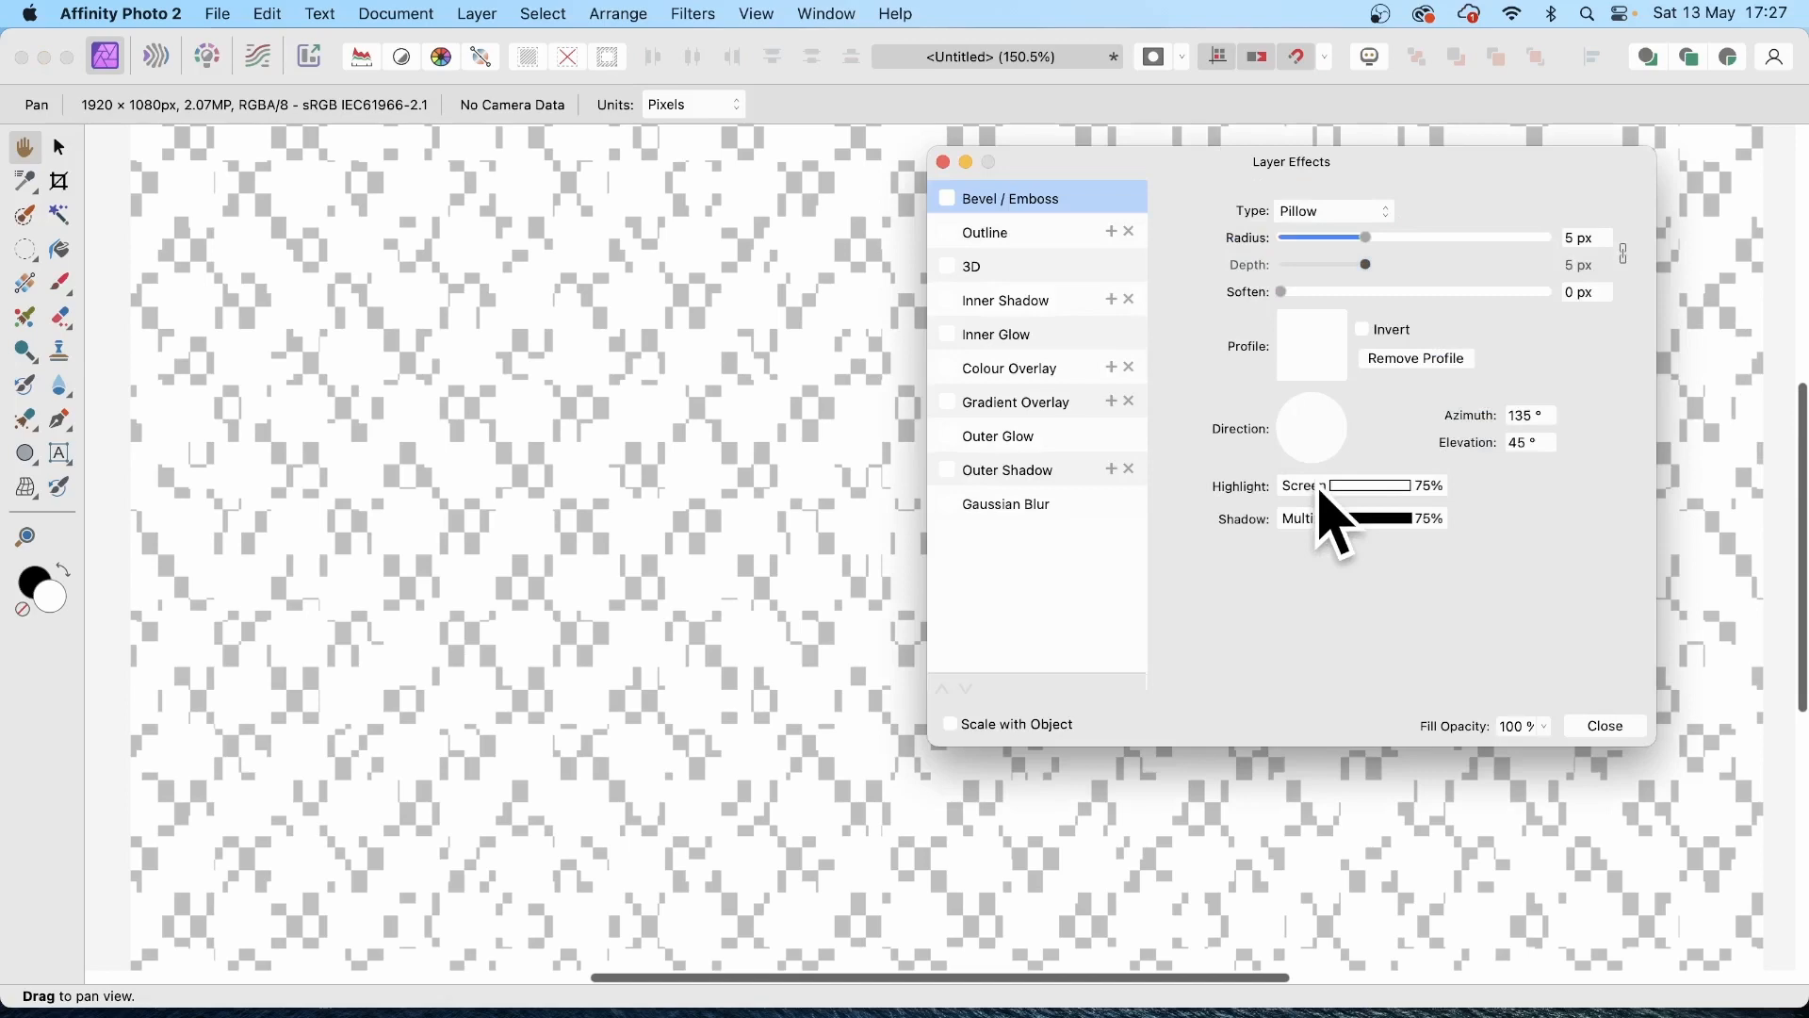
left_click(950, 198)
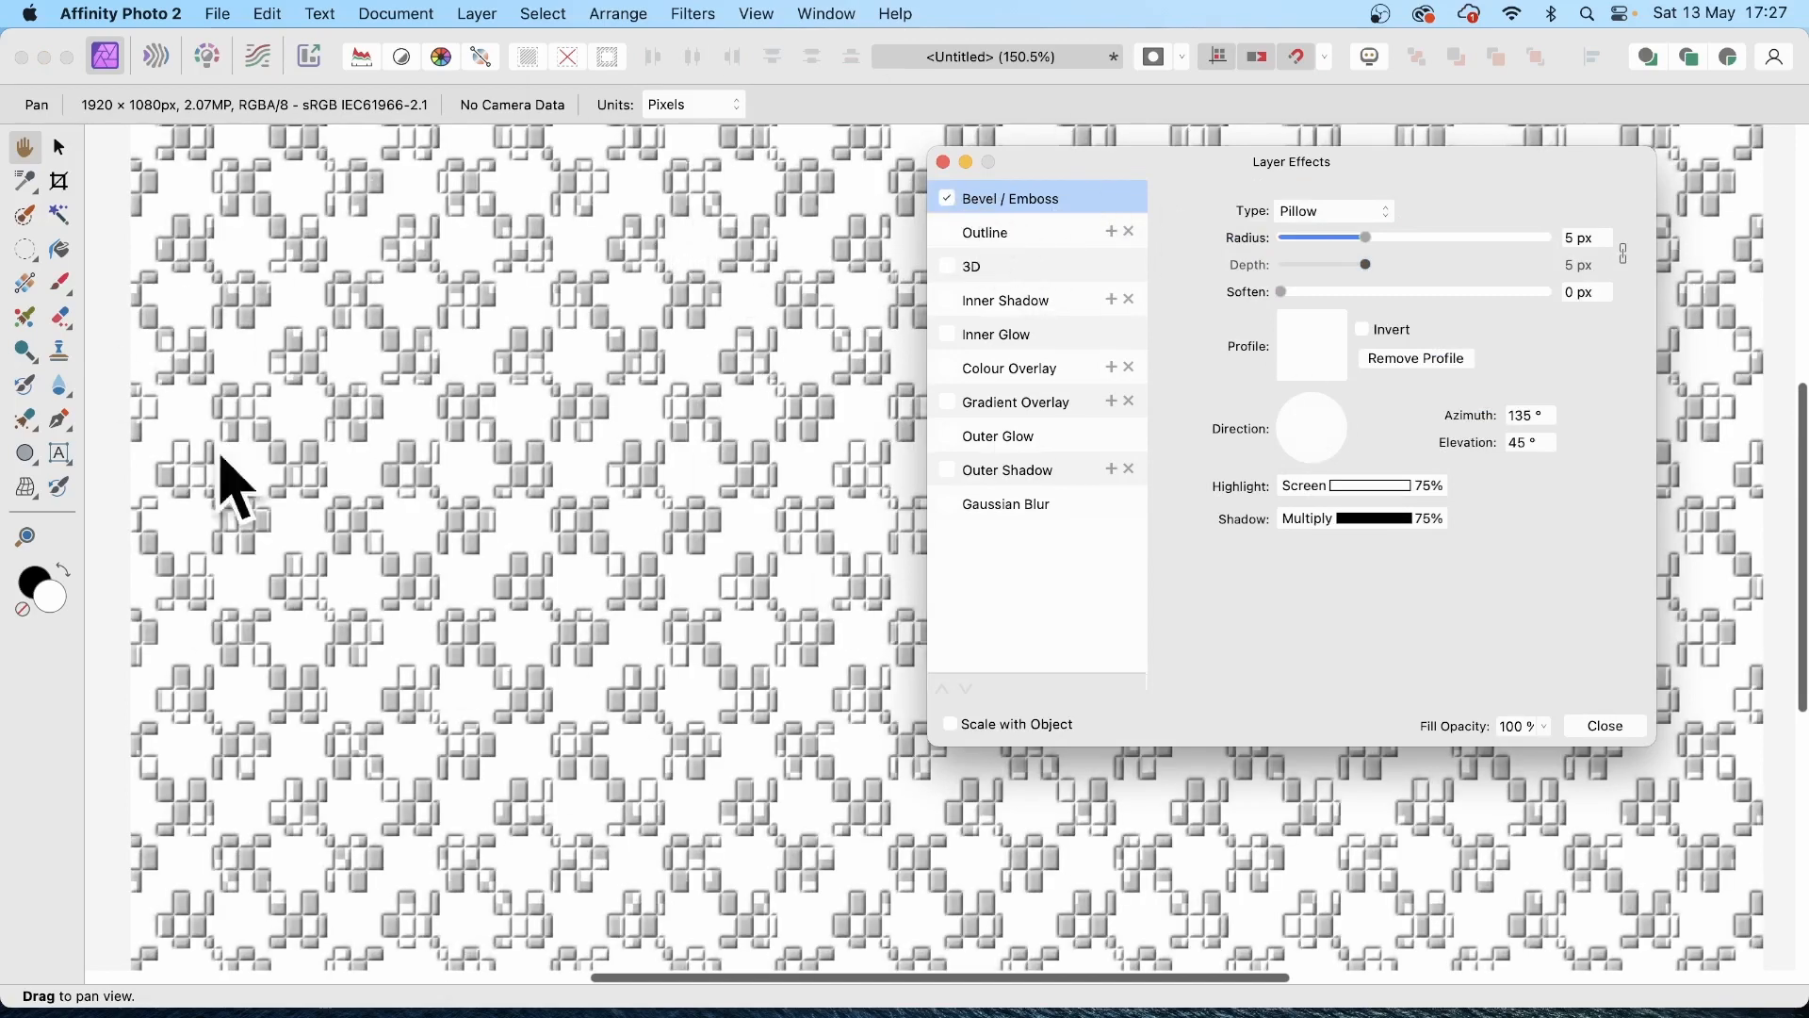
left_click(948, 268)
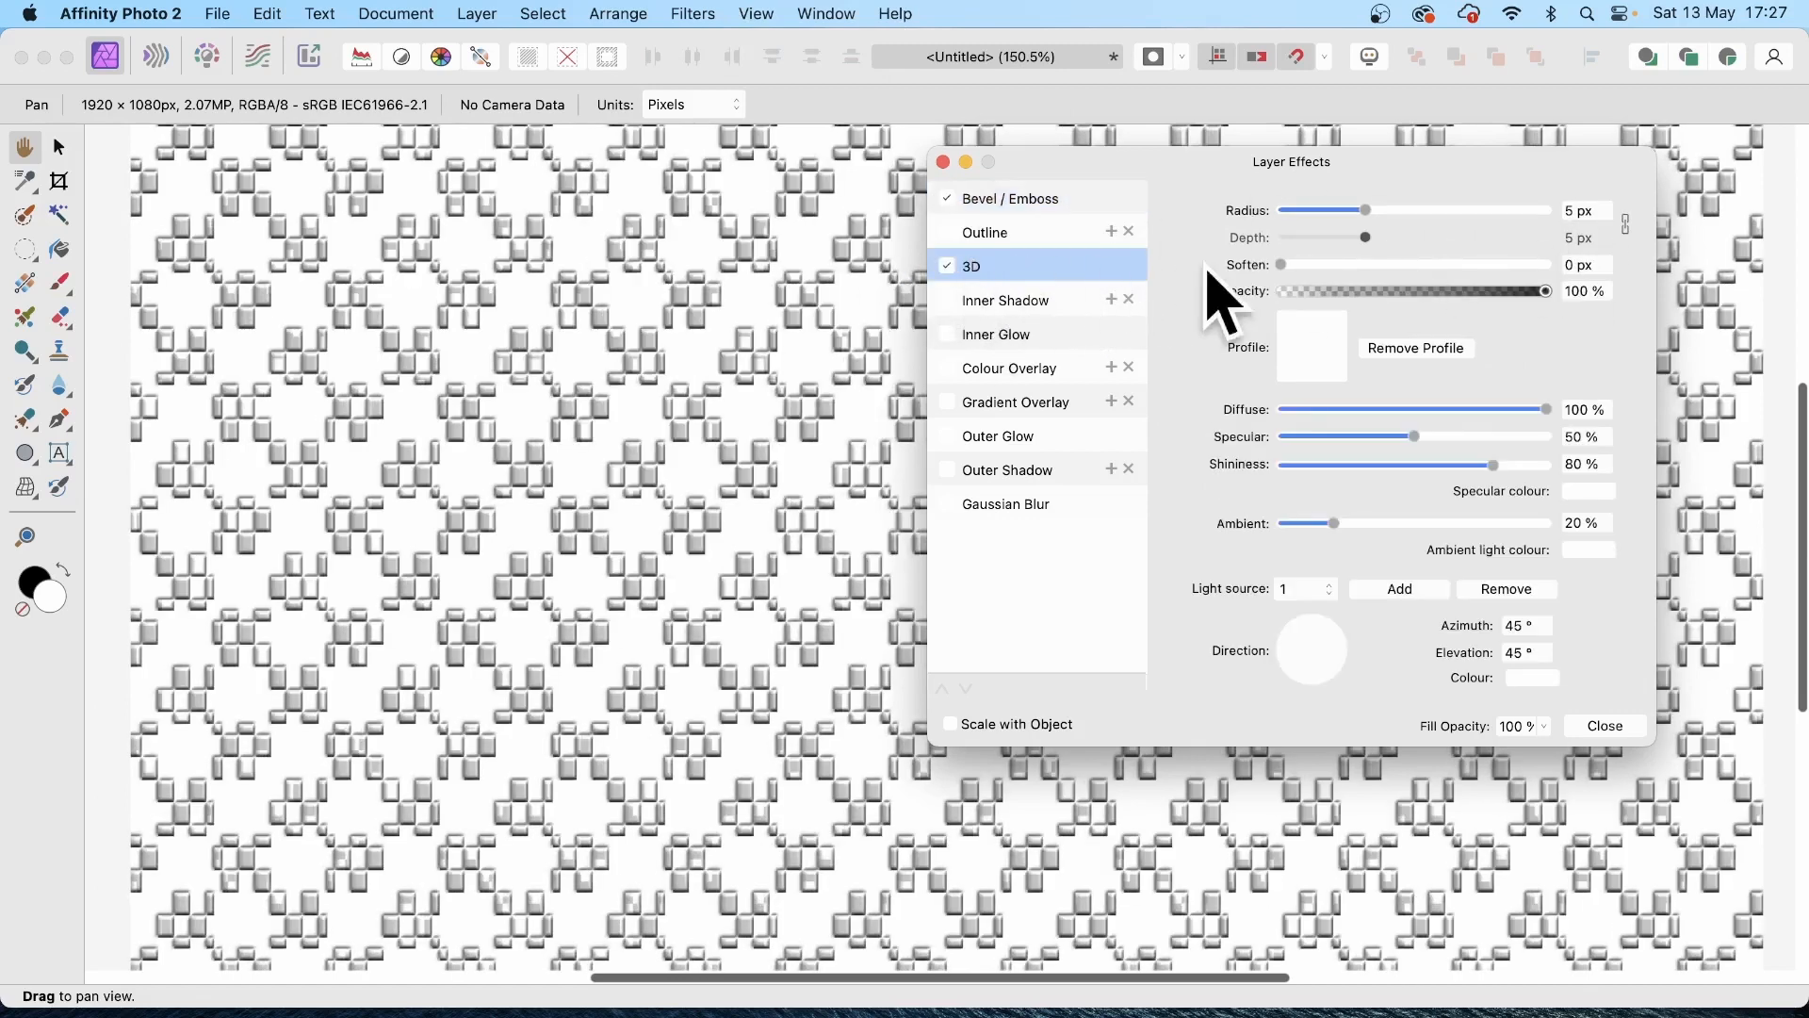
left_click_drag(1367, 211, 1406, 212)
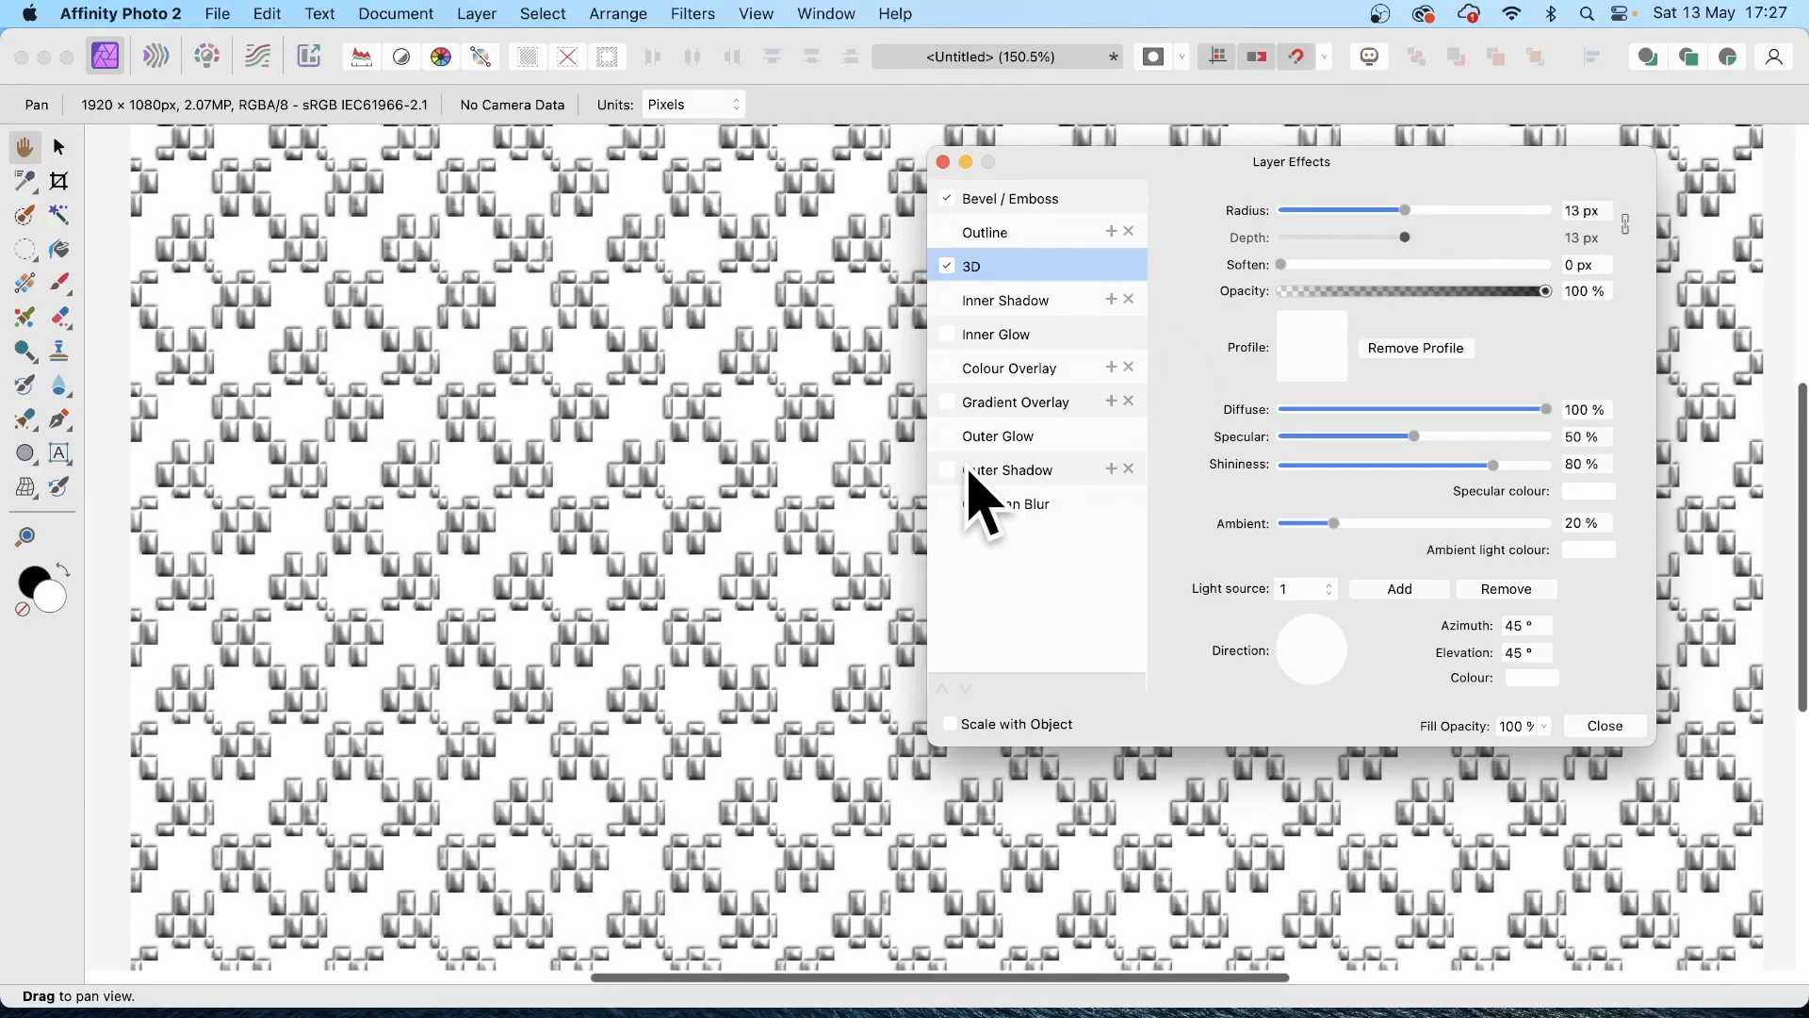
Step: Add an Outer Shadow with radius 21.6 px, offset 20.4 px and intensity 55%, and close the layer effects
left_click(975, 471)
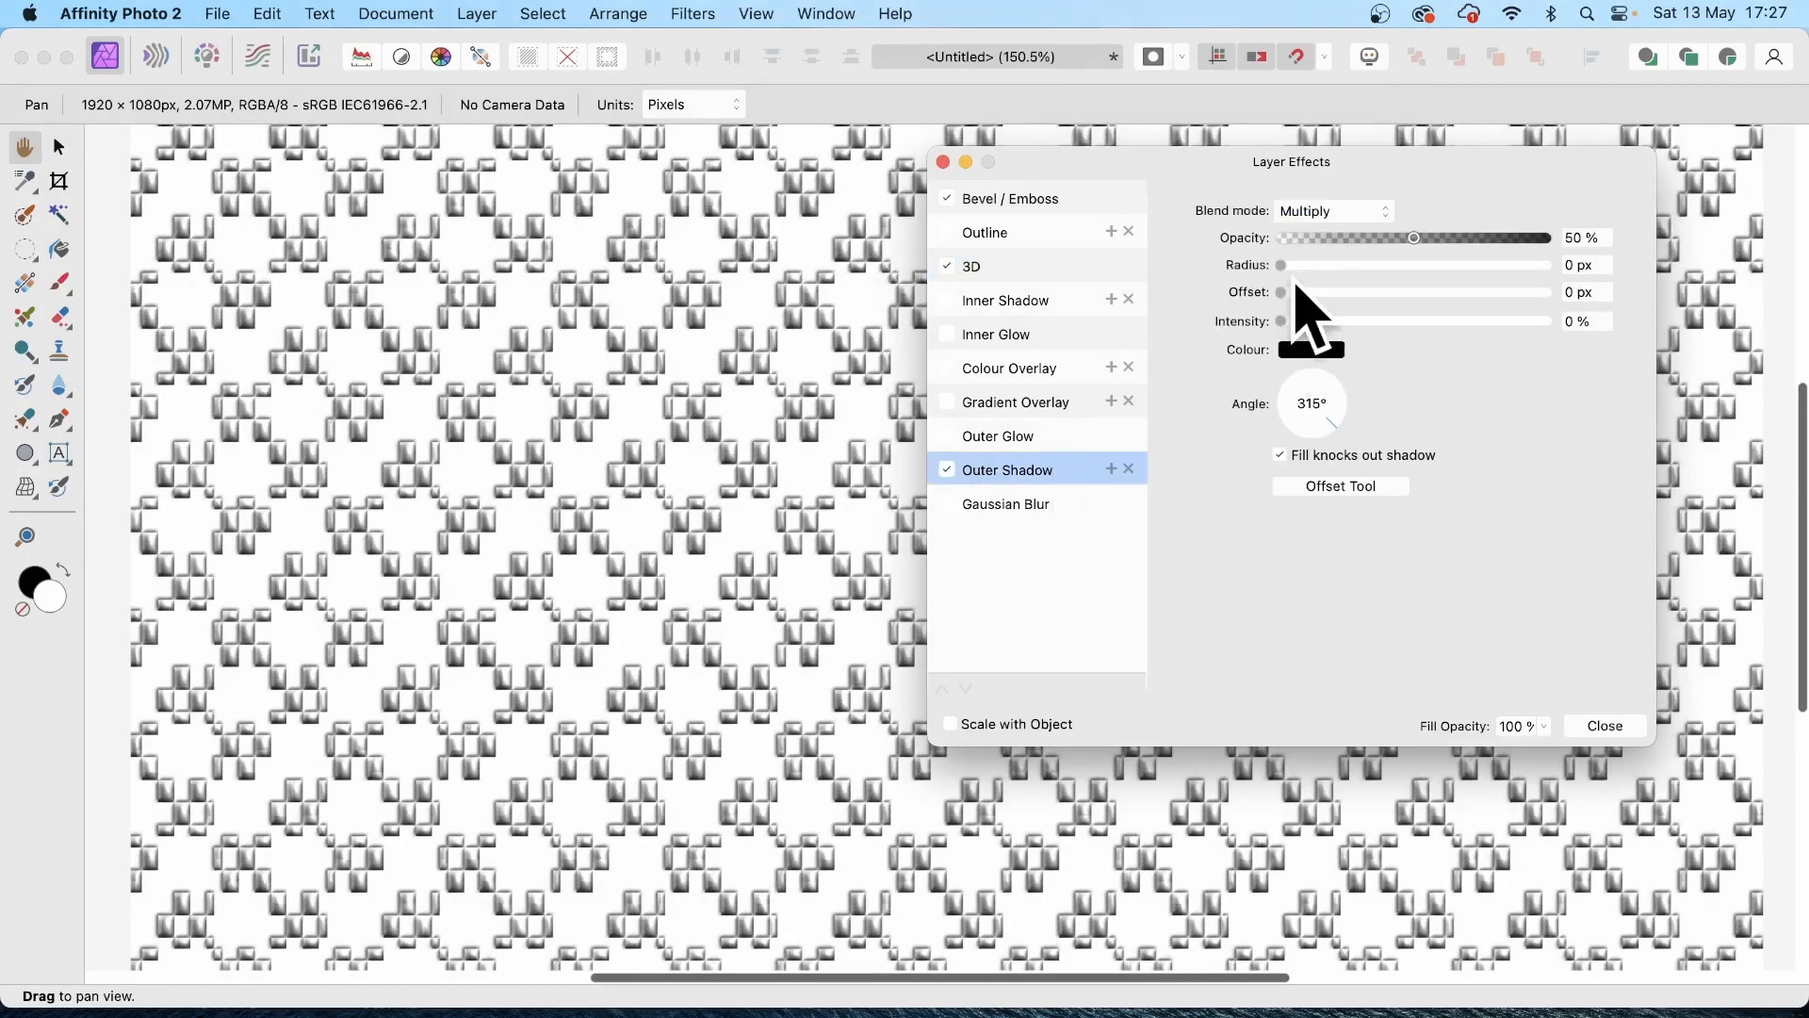
left_click_drag(1282, 265, 1429, 293)
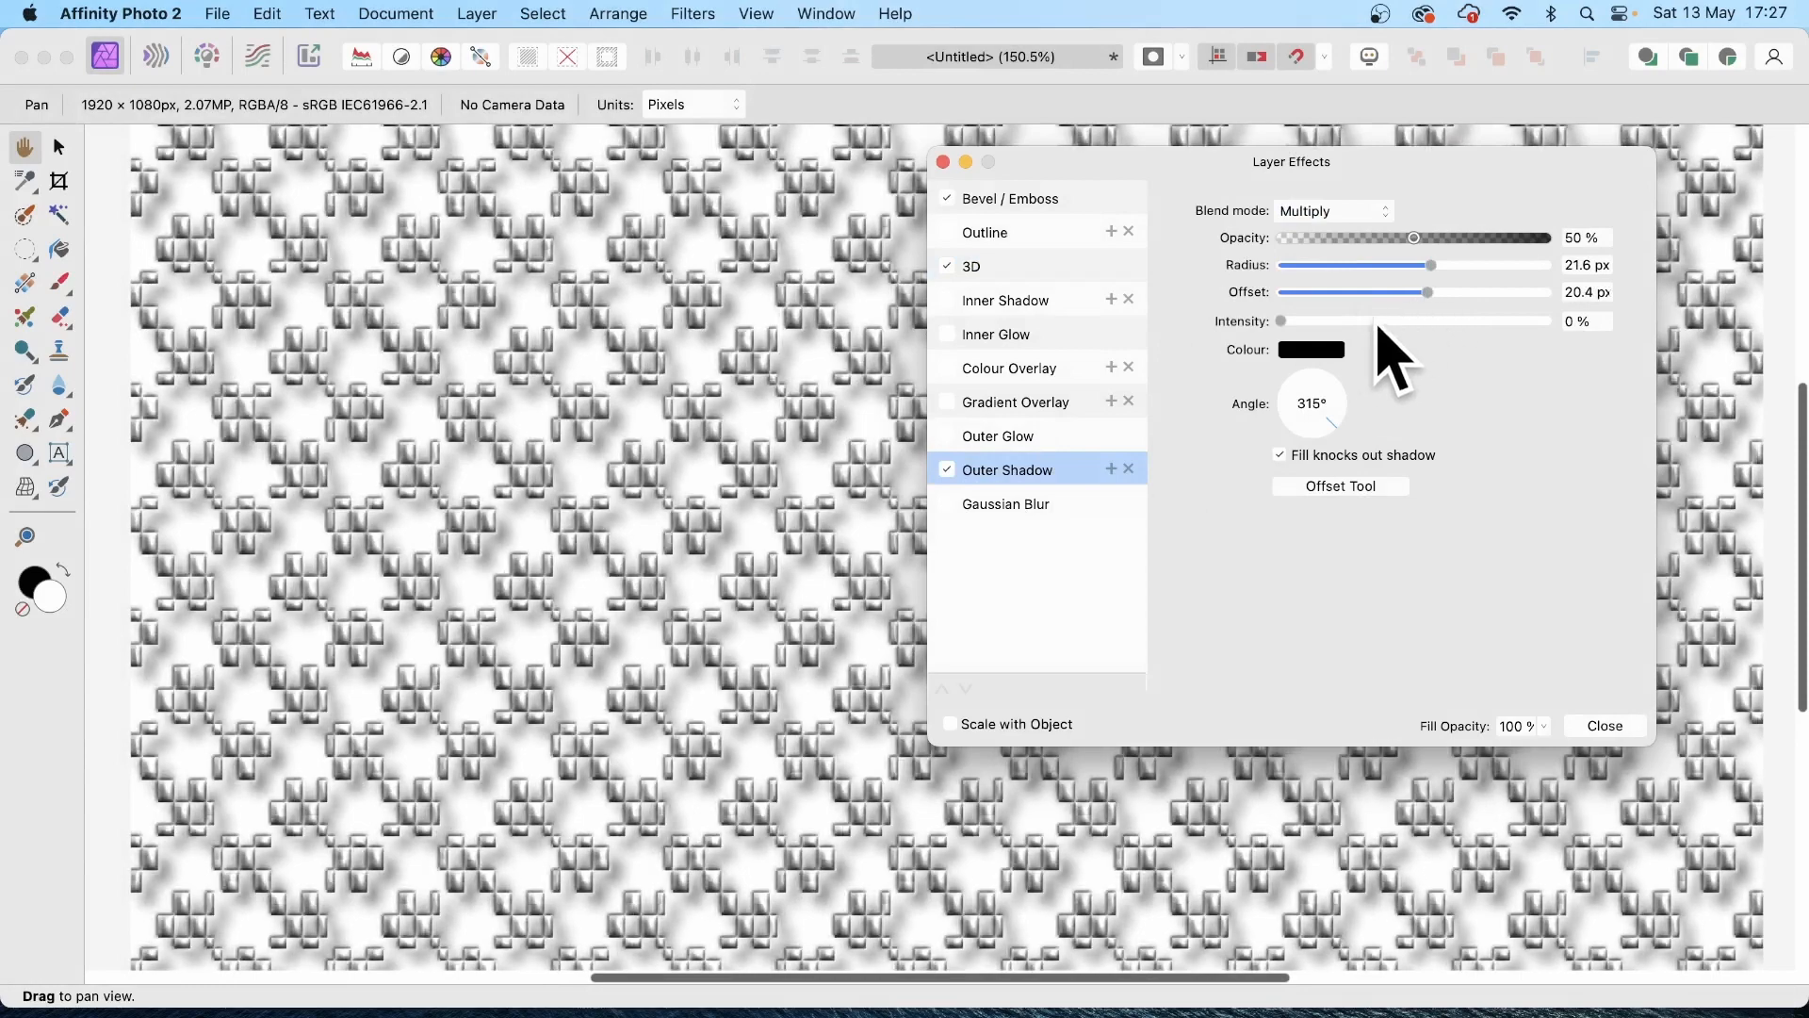
left_click(1429, 321)
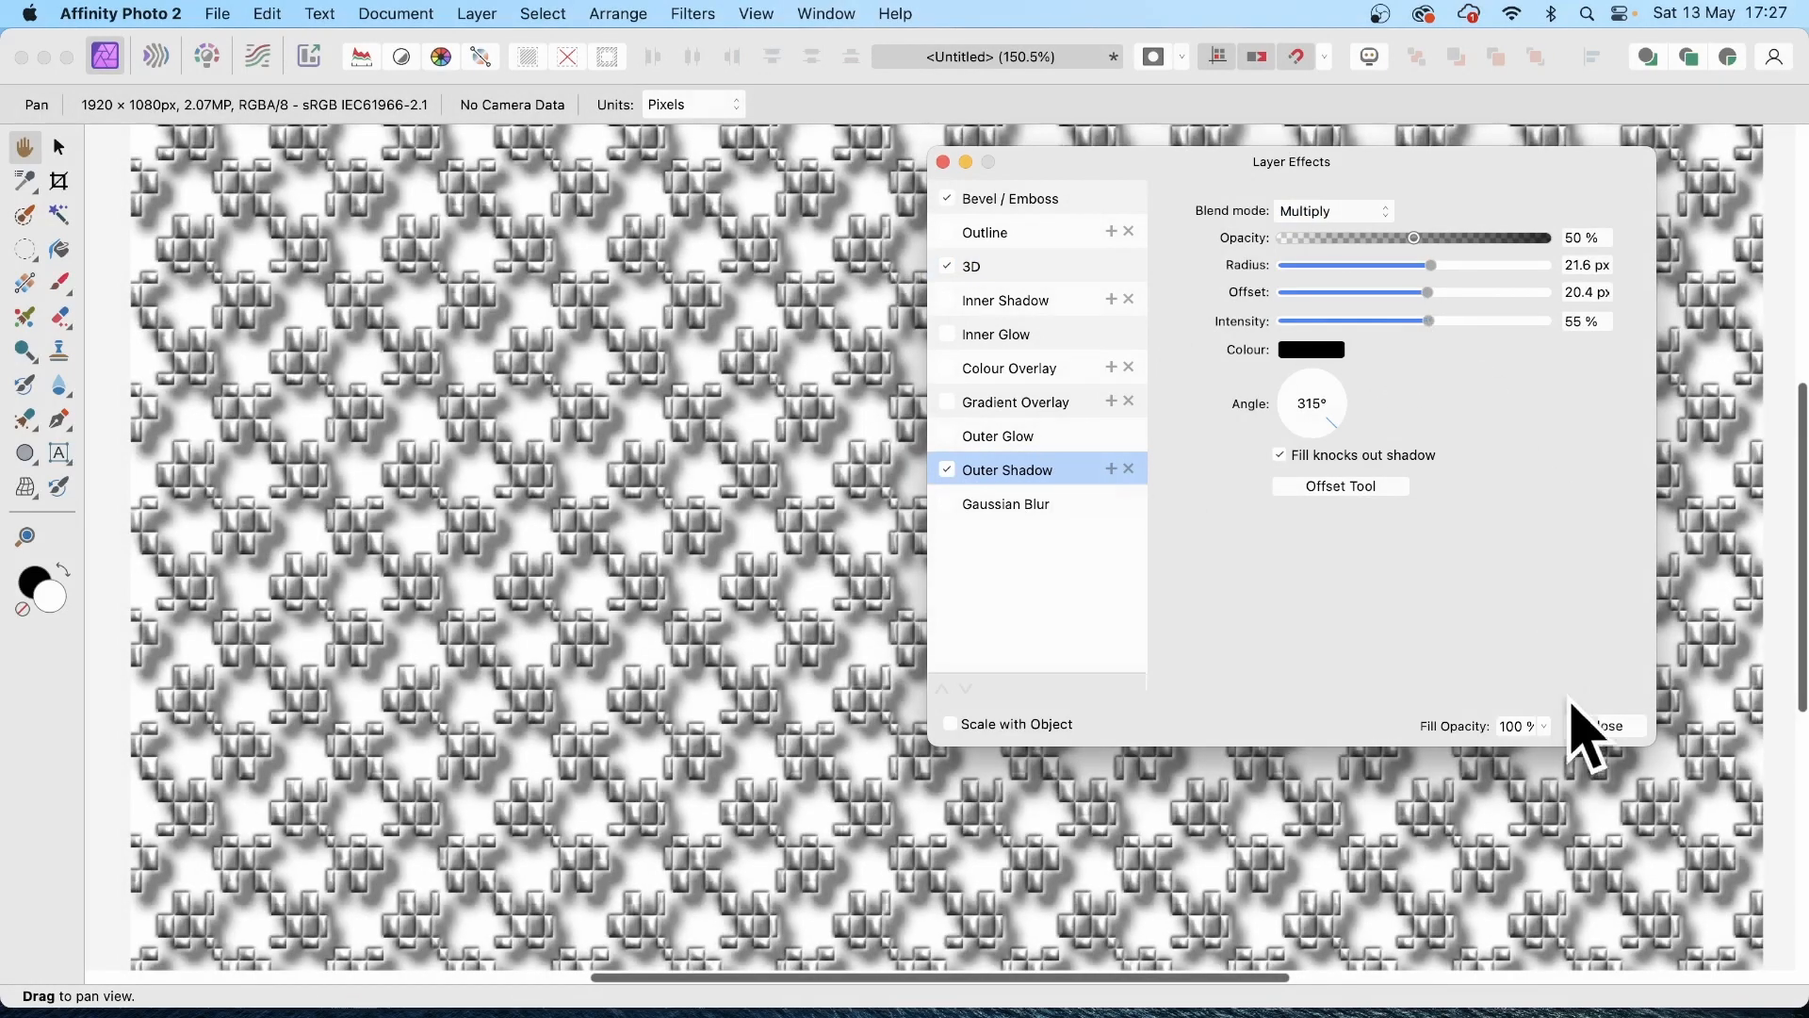
left_click(1619, 725)
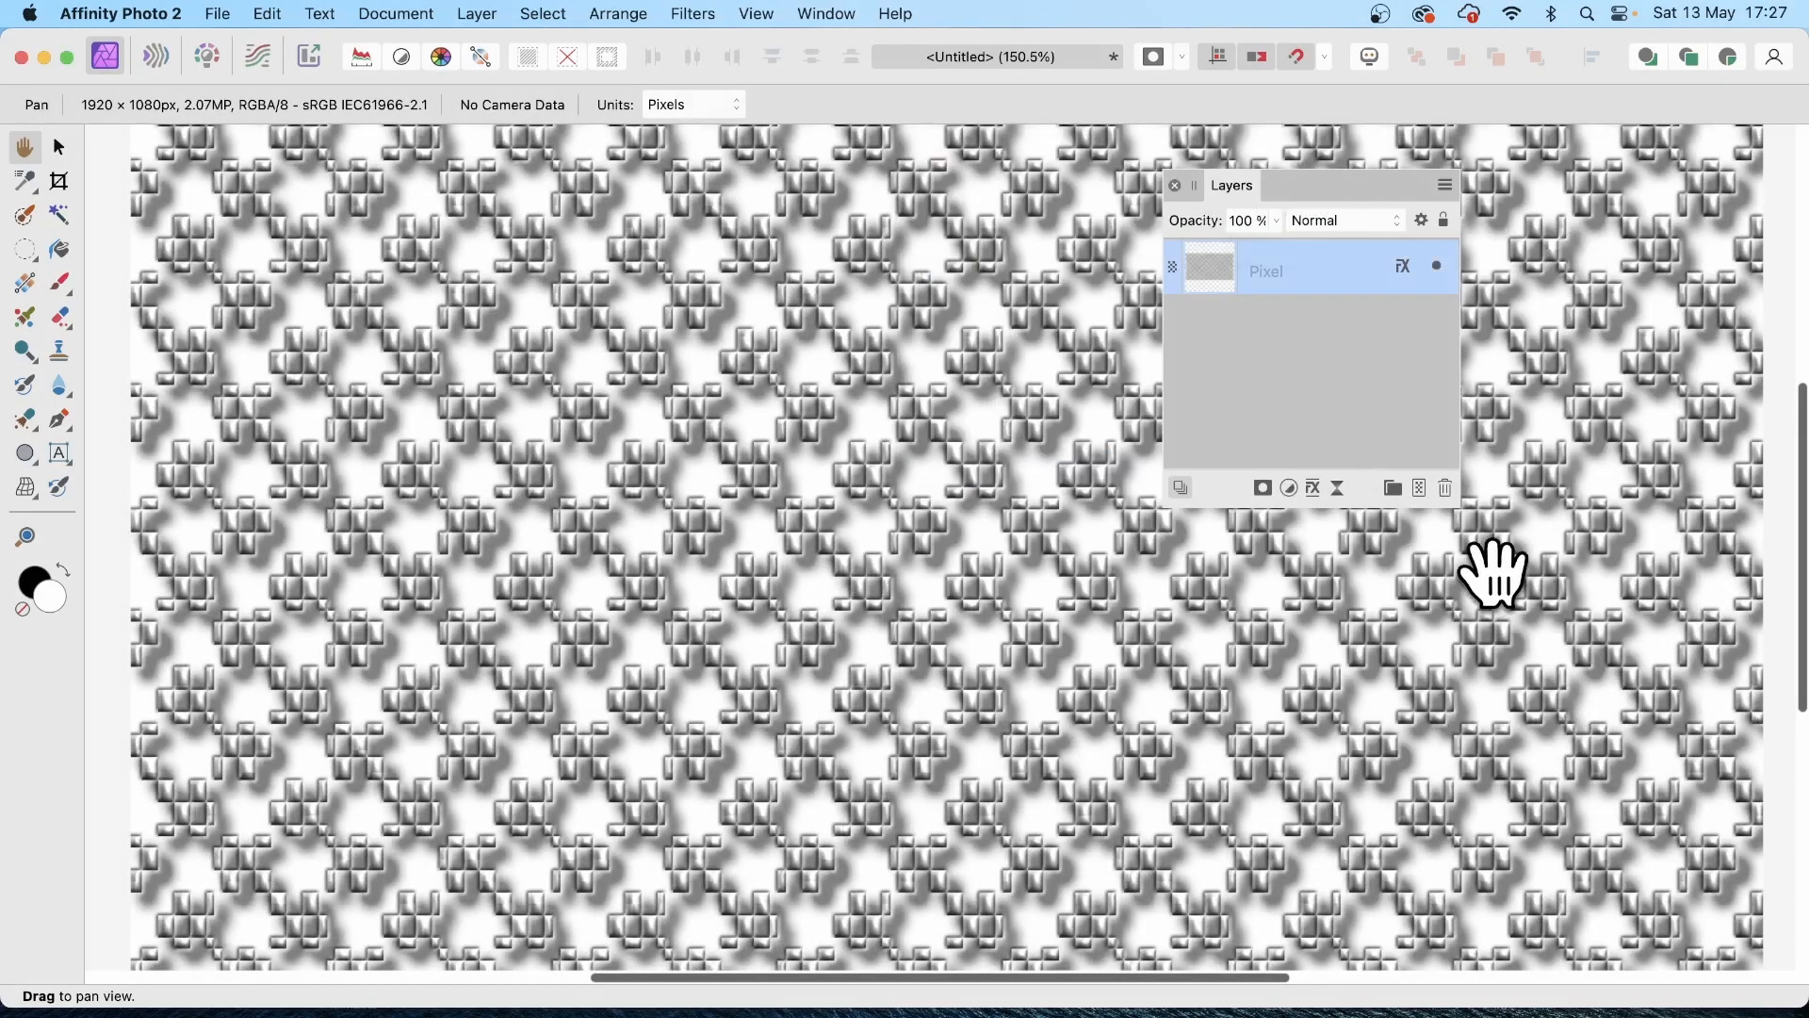